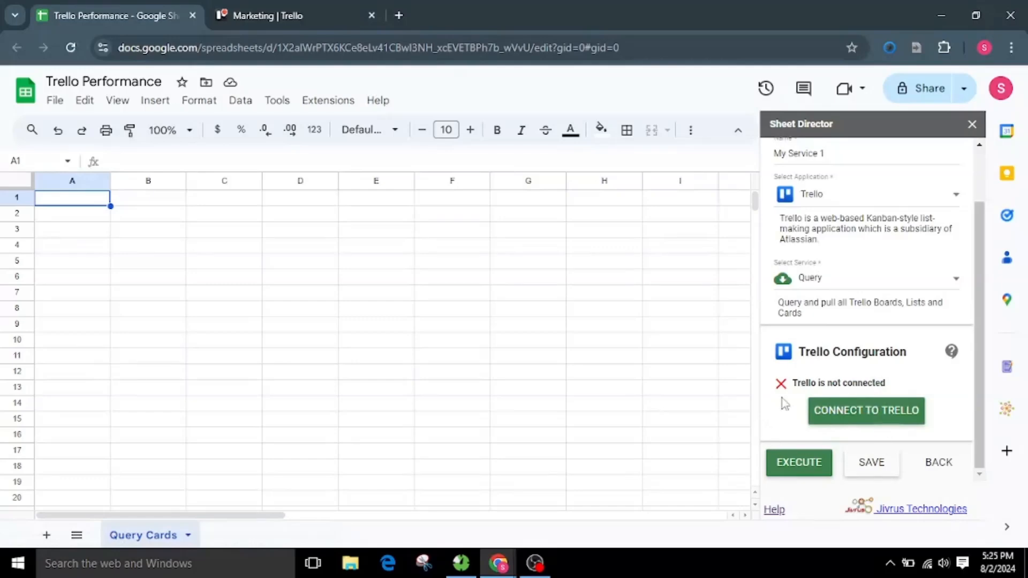
Connect Trello to Sheet Director, grant the account access, and return to the Trello Performance spreadsheet.
left_click(855, 414)
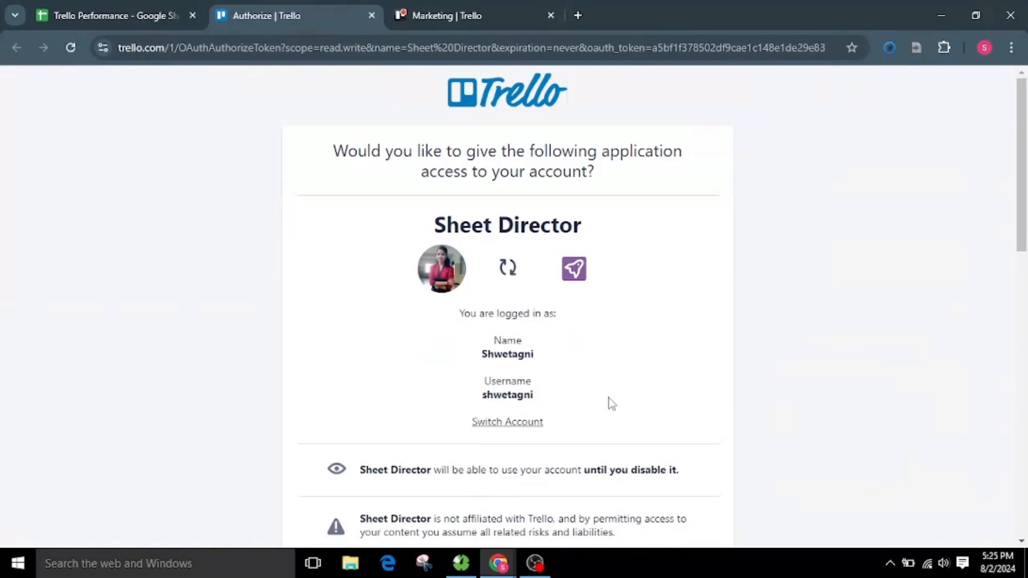
scroll(610, 402, "down", 12)
left_click(638, 474)
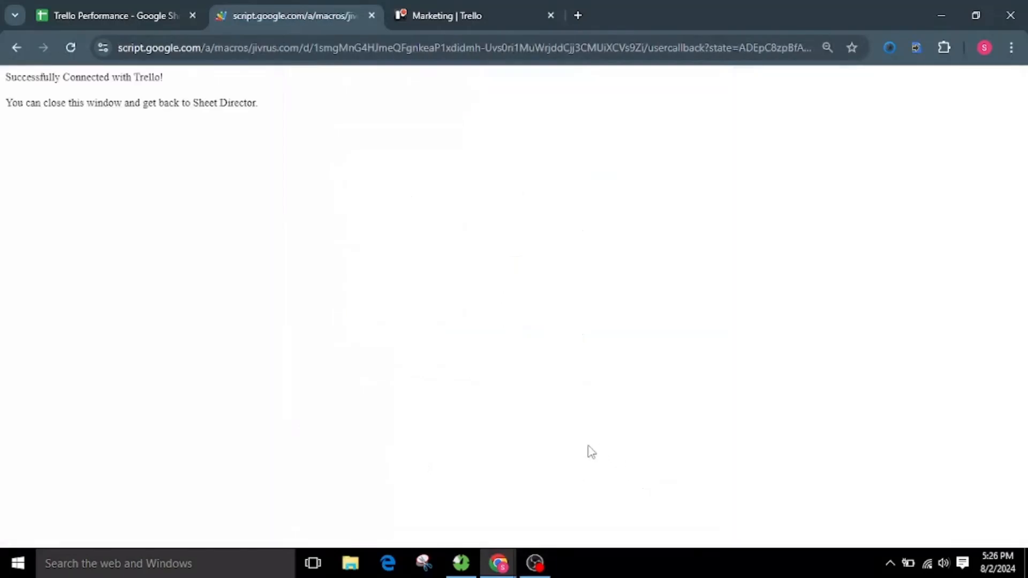
left_click(119, 7)
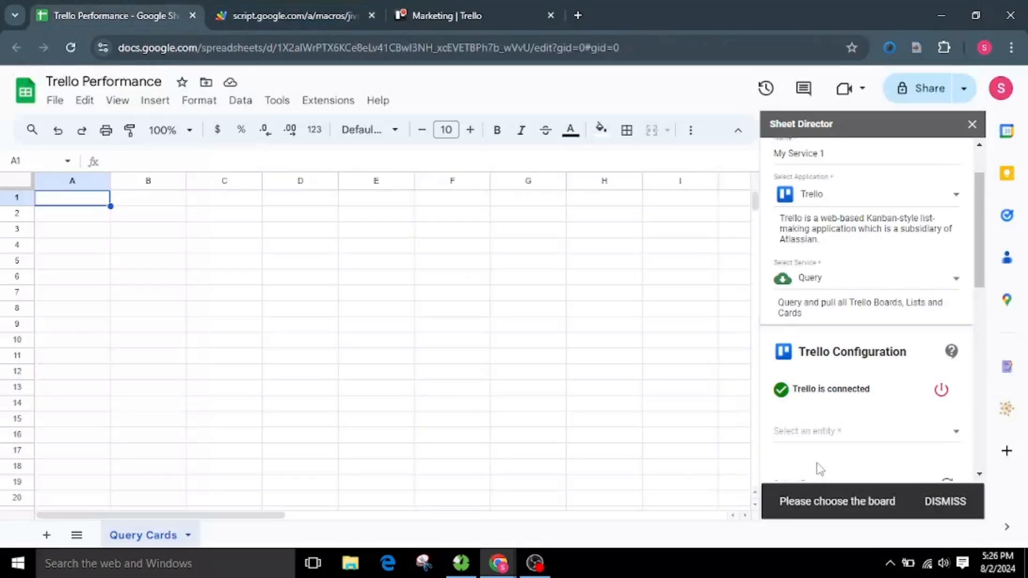
left_click(950, 505)
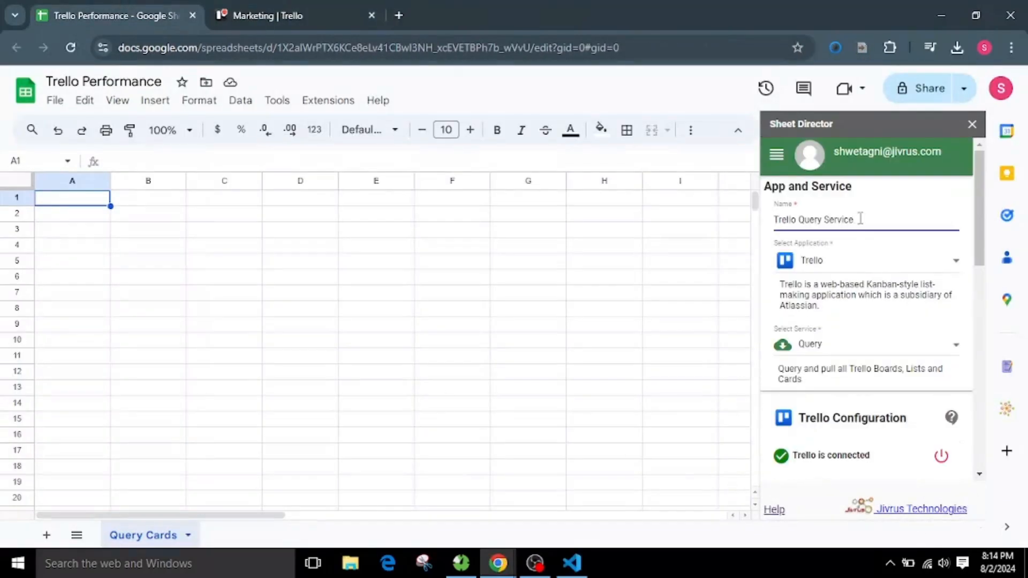
left_click_drag(860, 219, 773, 228)
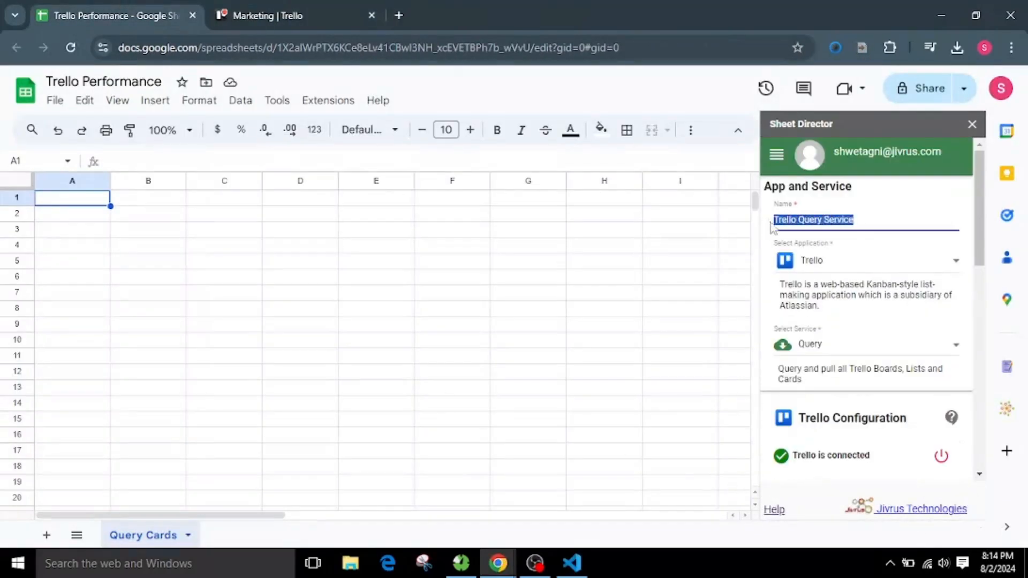
left_click(876, 220)
Set the Trello query entity to CARDS and select the Marketing board.
scroll(868, 285, "down", 3)
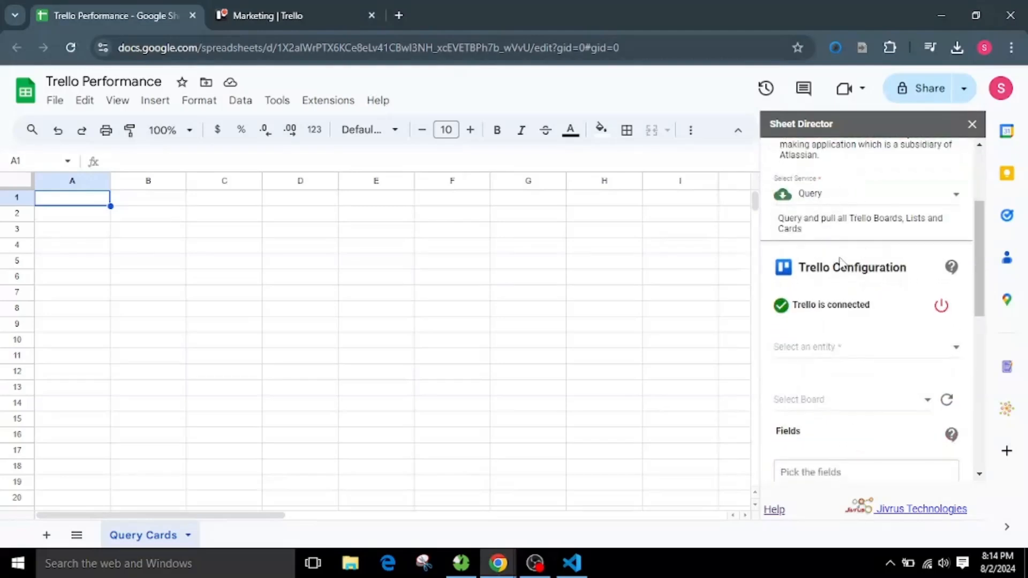
scroll(840, 263, "down", 3)
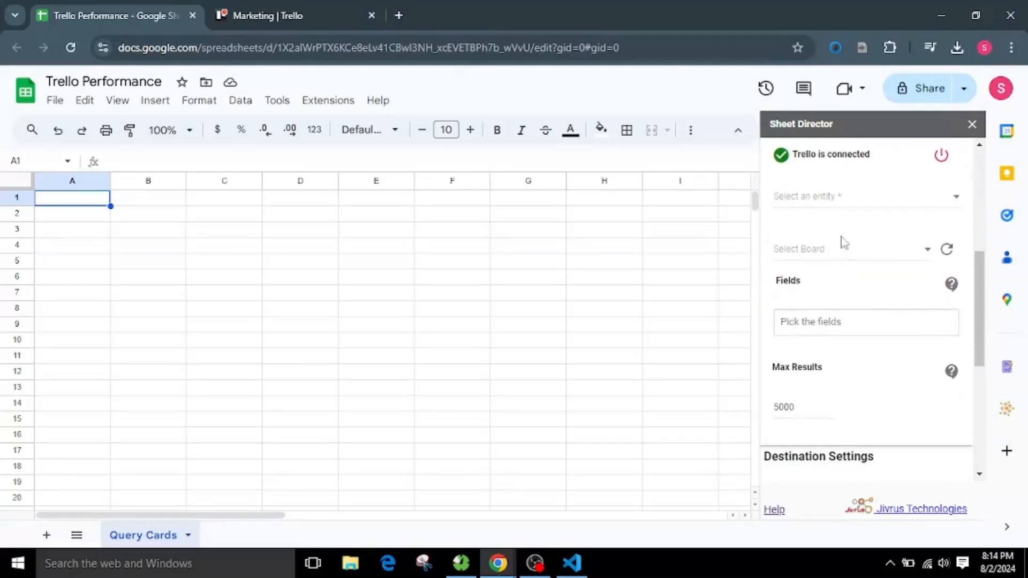
scroll(835, 252, "up", 2)
left_click(831, 271)
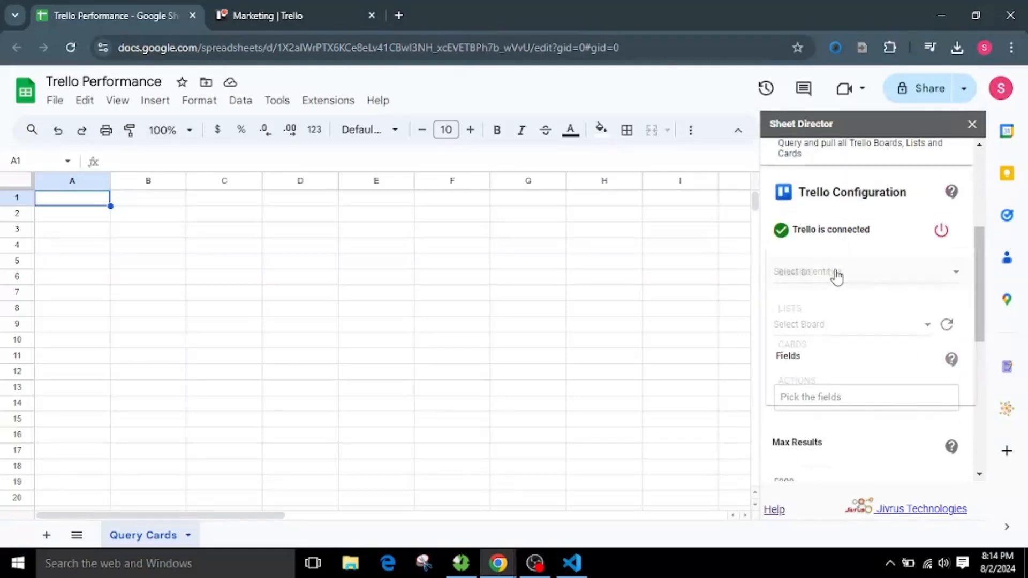
left_click(825, 338)
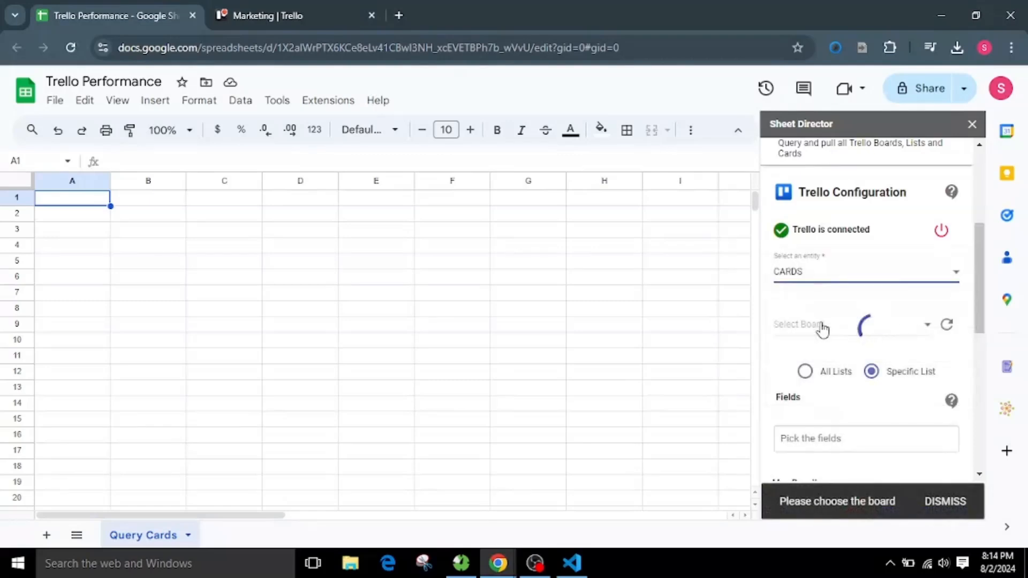
left_click(831, 332)
scroll(844, 385, "down", 5)
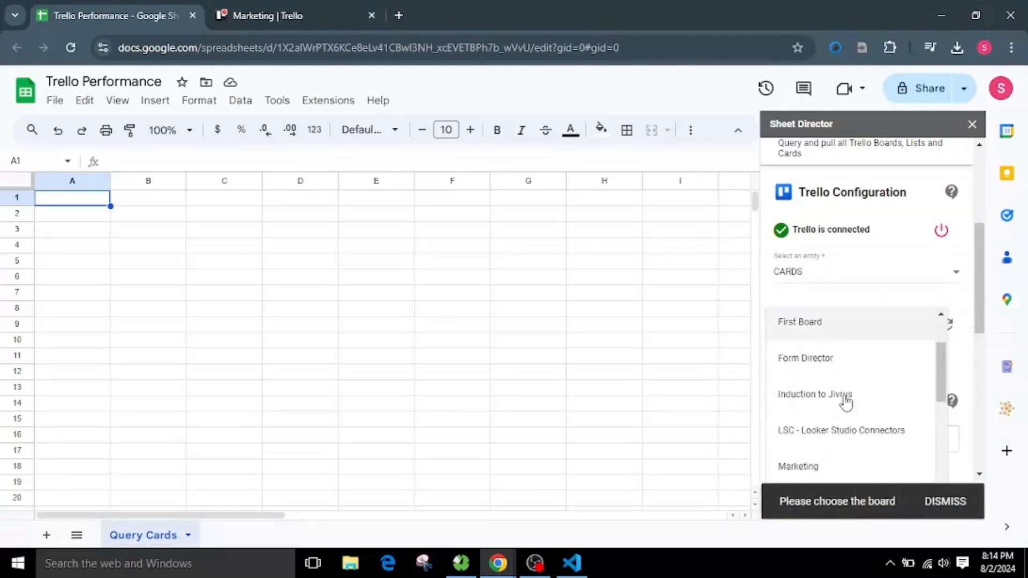
left_click(828, 322)
left_click(940, 503)
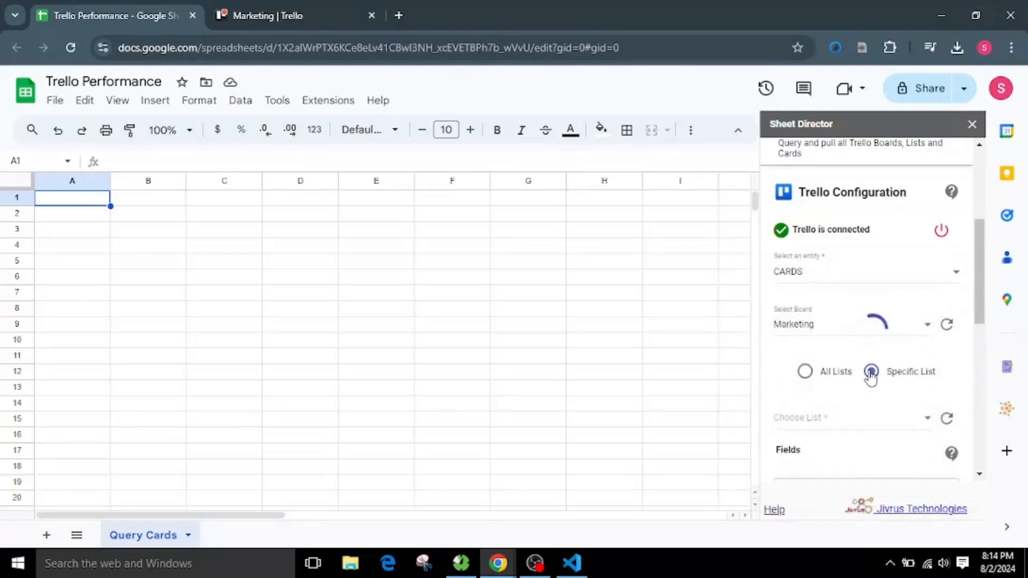
scroll(868, 359, "down", 1)
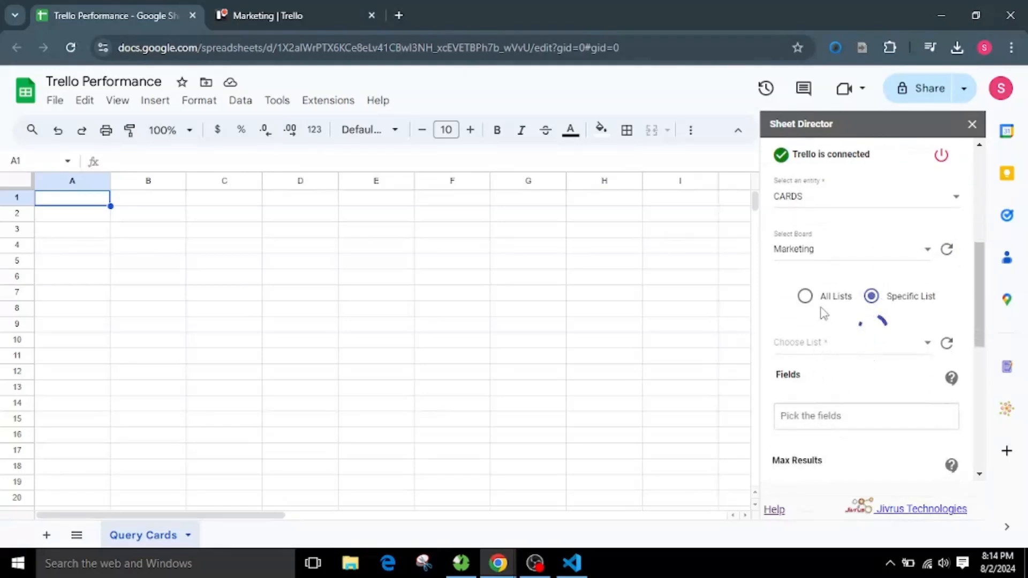
left_click(804, 296)
left_click(888, 297)
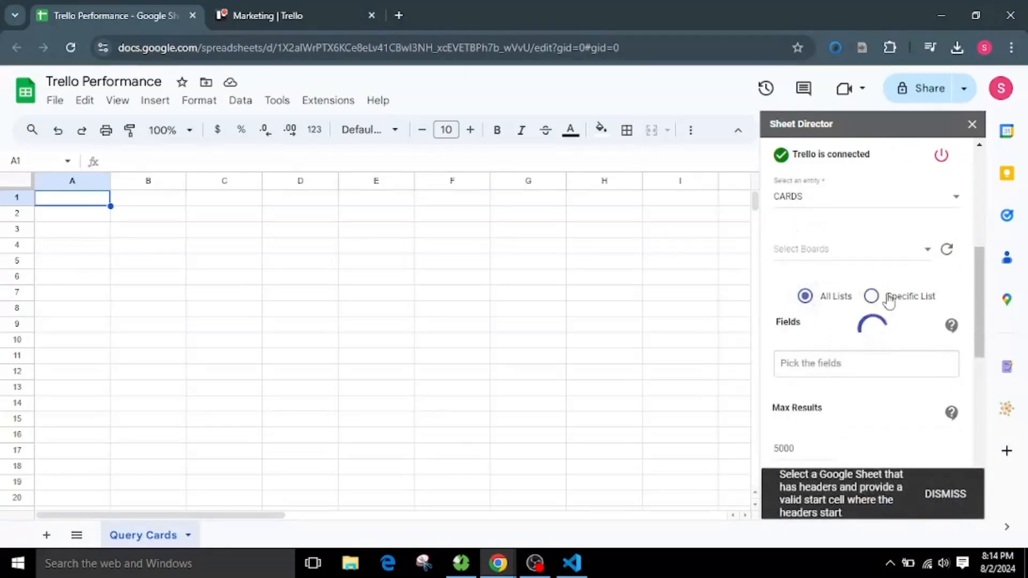
left_click(940, 497)
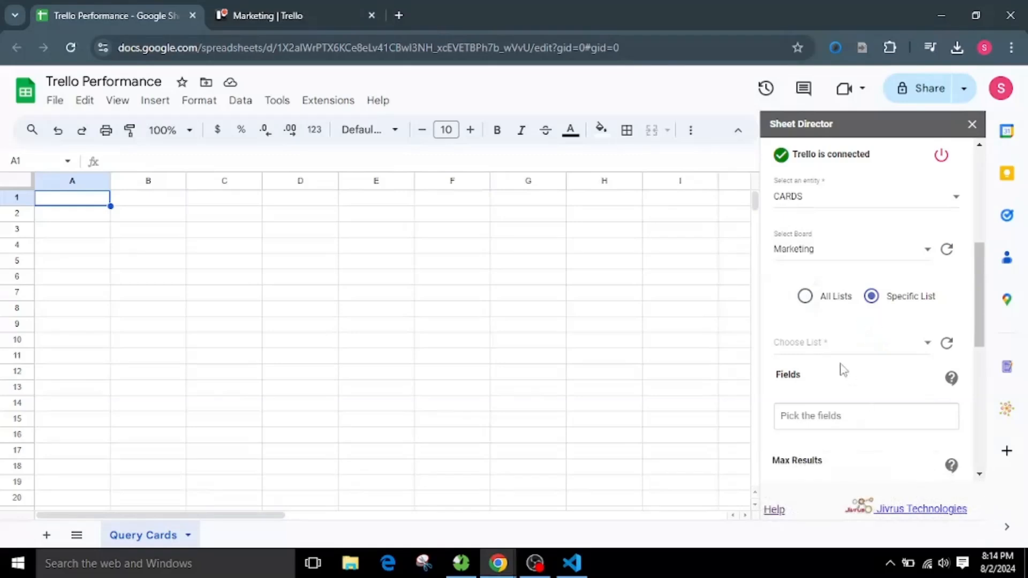
left_click(938, 497)
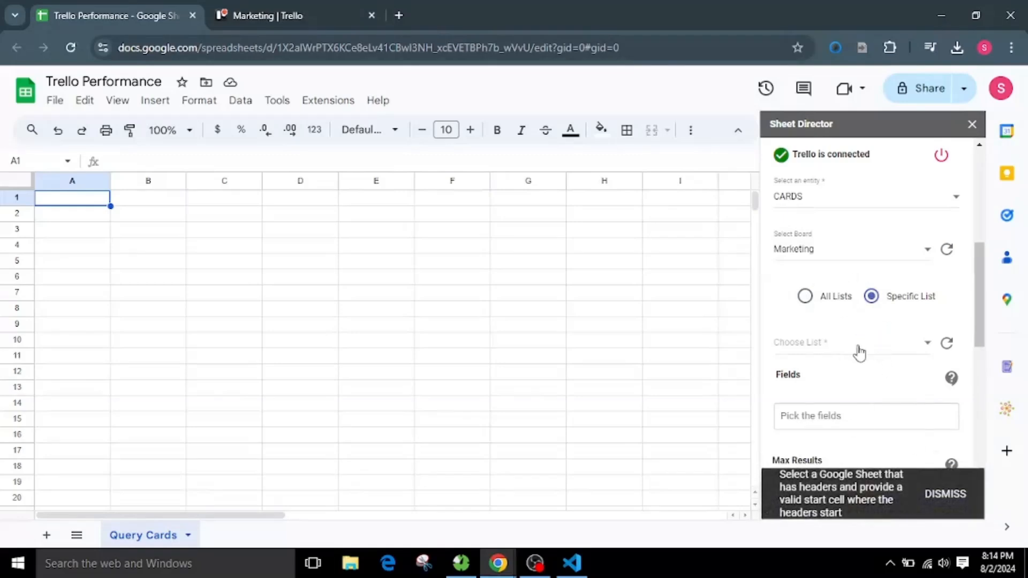
Choose the To Do list as the specific list to query and dismiss the notice.
scroll(888, 358, "down", 3)
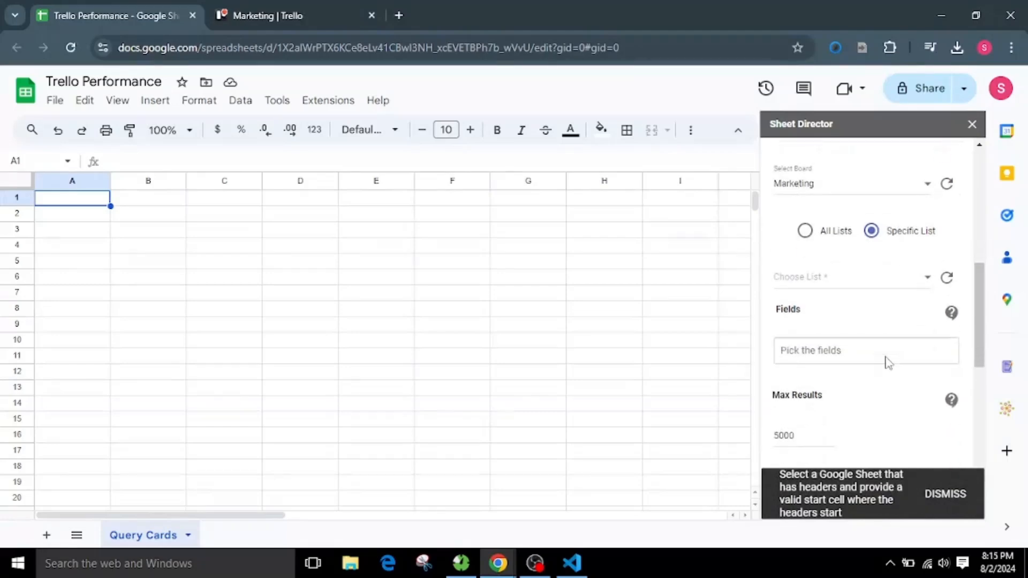
left_click(857, 273)
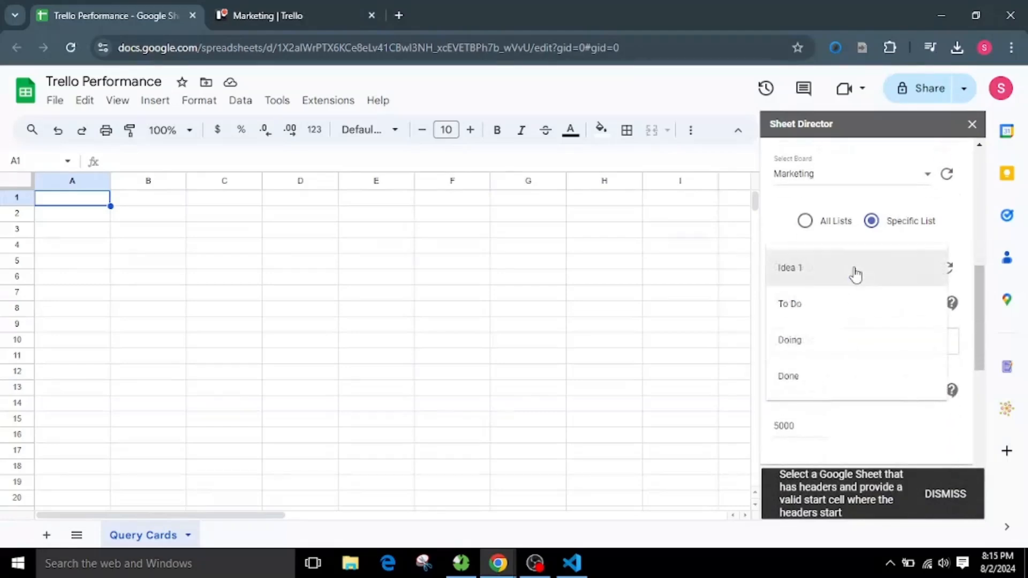
left_click(843, 308)
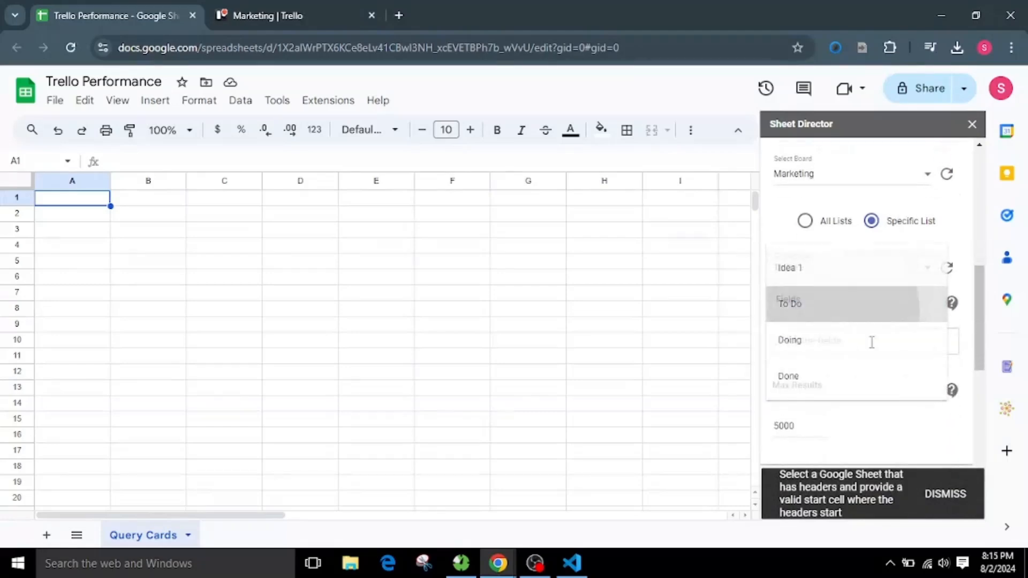
left_click(934, 494)
scroll(863, 382, "down", 2)
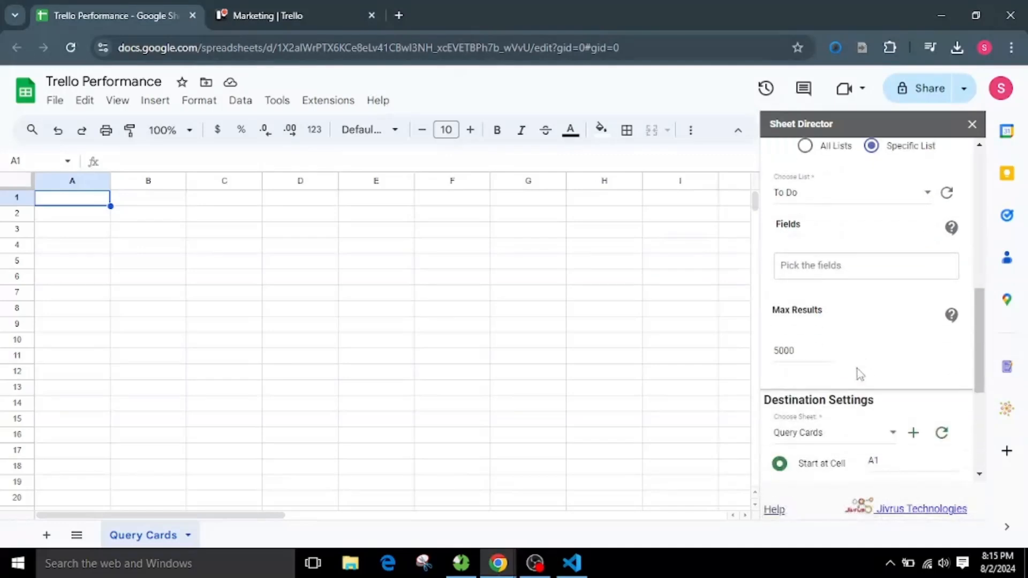
Add the Id, Name, Board Name and Desc fields to the card query.
left_click(833, 265)
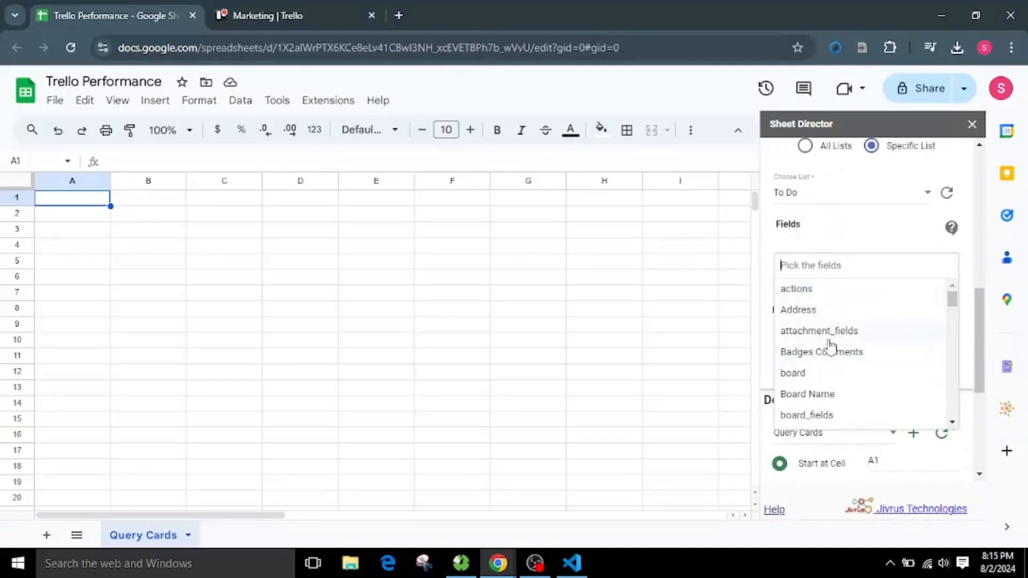
type("id")
key("Return")
type("na")
left_click(792, 294)
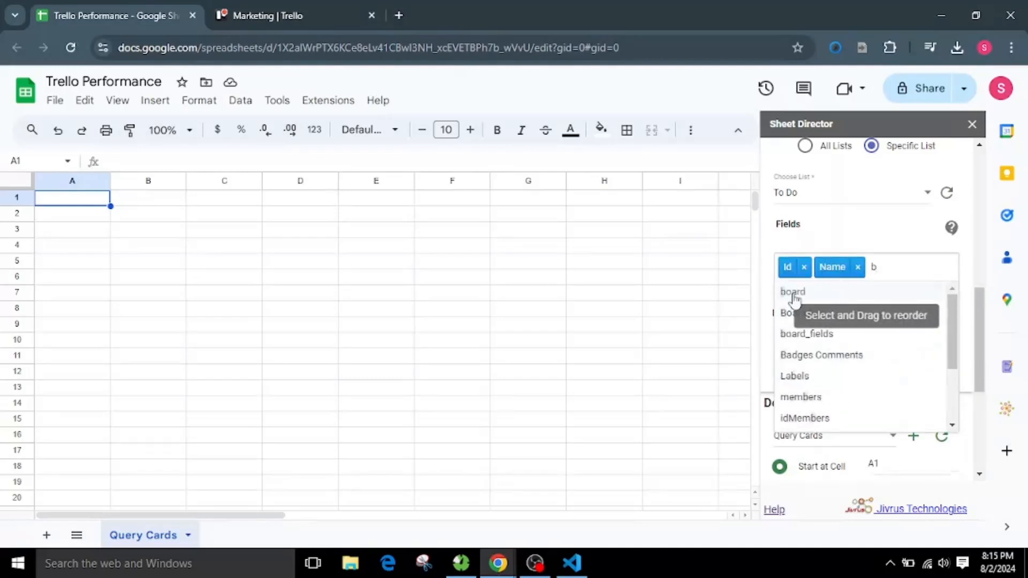
type("bo")
left_click(832, 310)
type("des")
left_click(819, 308)
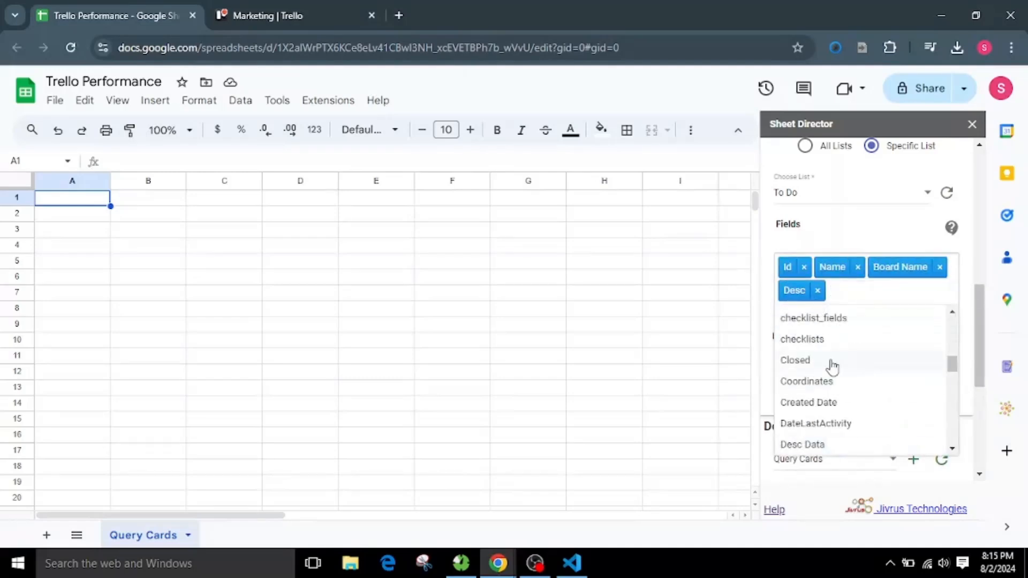
Add the Created Date, Due, checklists and Closed fields to the query and close the field list.
left_click(849, 399)
scroll(834, 426, "down", 3)
scroll(832, 420, "down", 10)
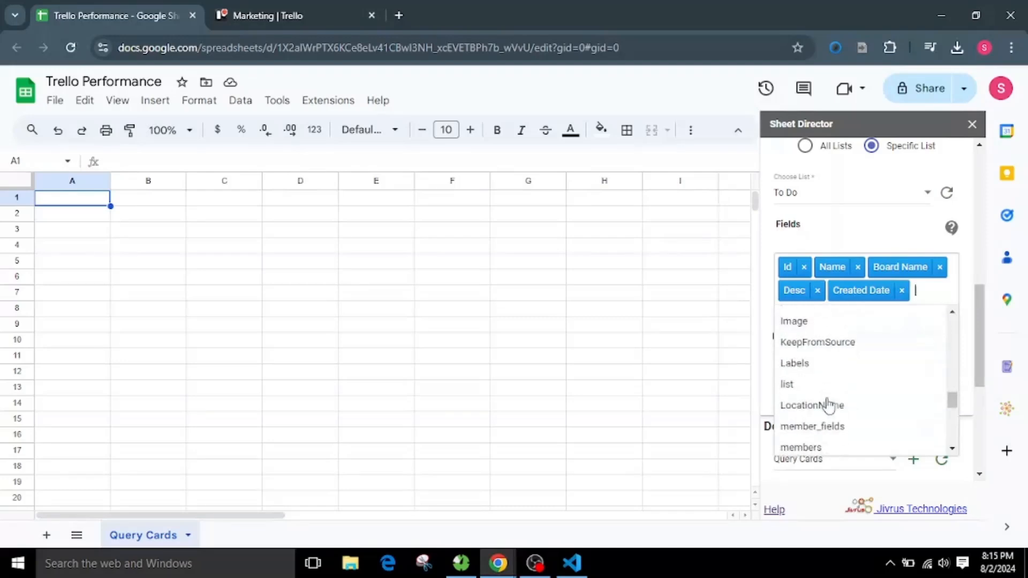
scroll(827, 413, "up", 10)
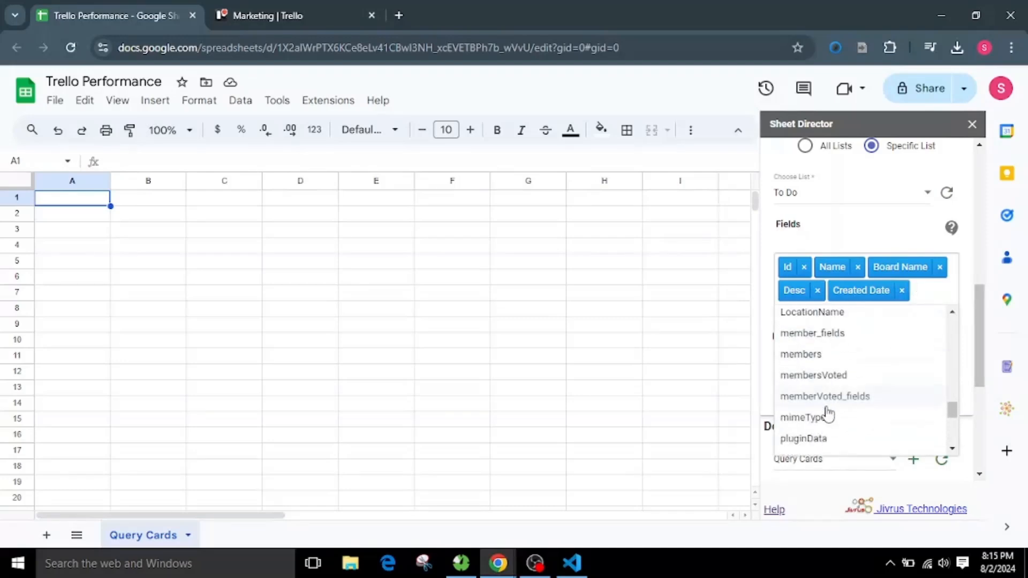
left_click(829, 341)
left_click(833, 341)
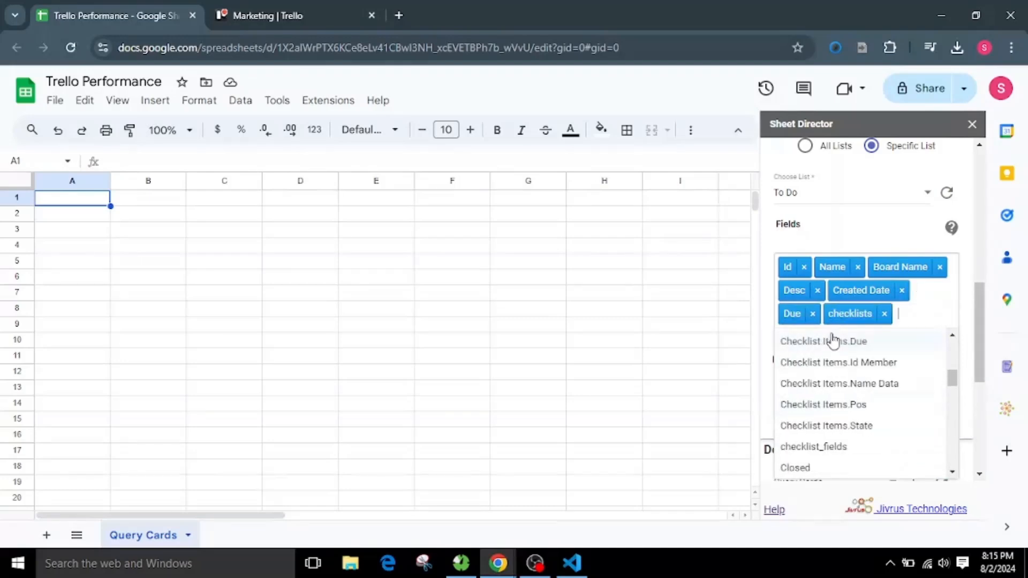
type("c")
left_click(856, 406)
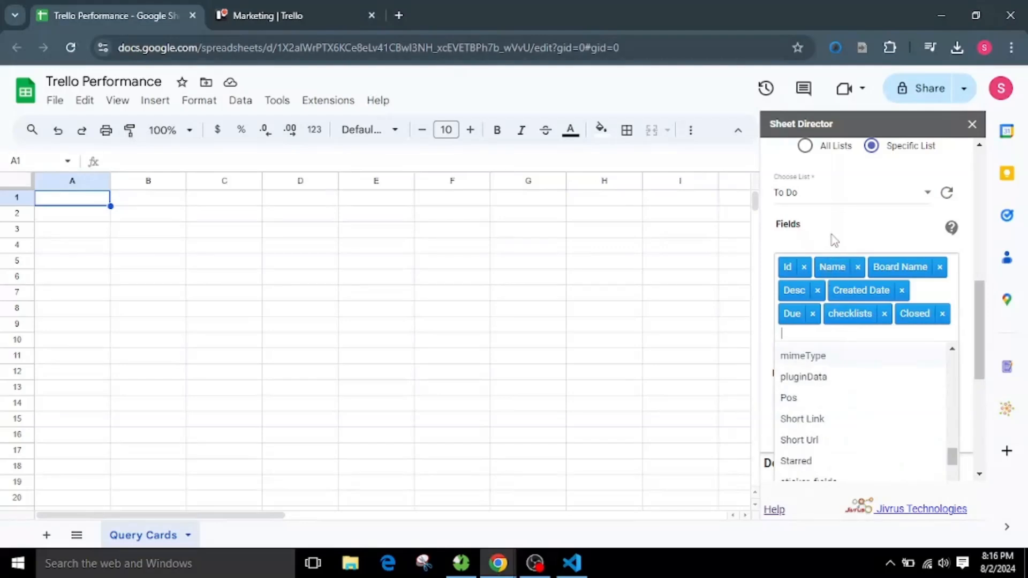
left_click(833, 239)
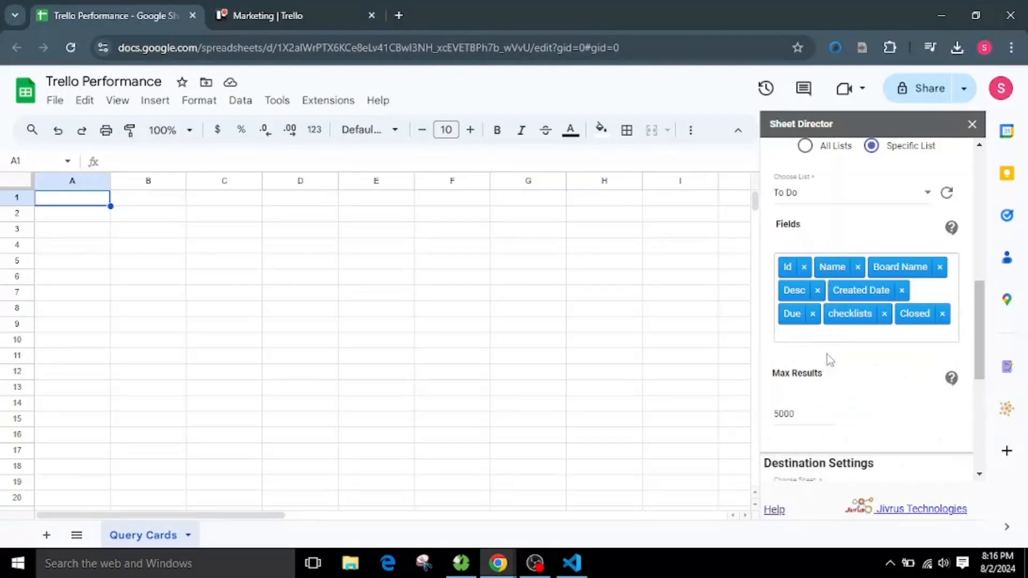
Set the query's Max Results to 25.
scroll(856, 401, "down", 2)
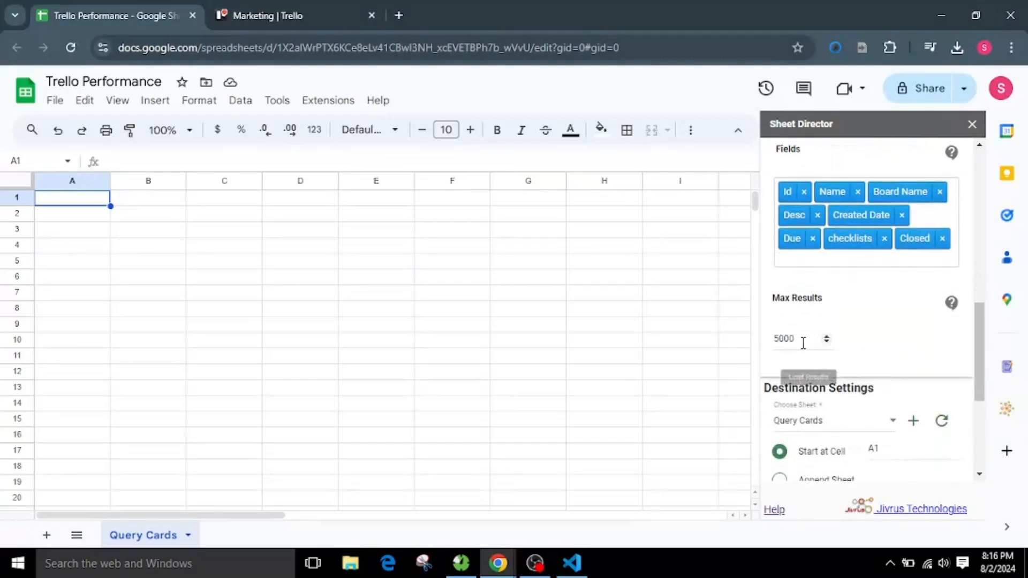
double_click(785, 340)
type("25")
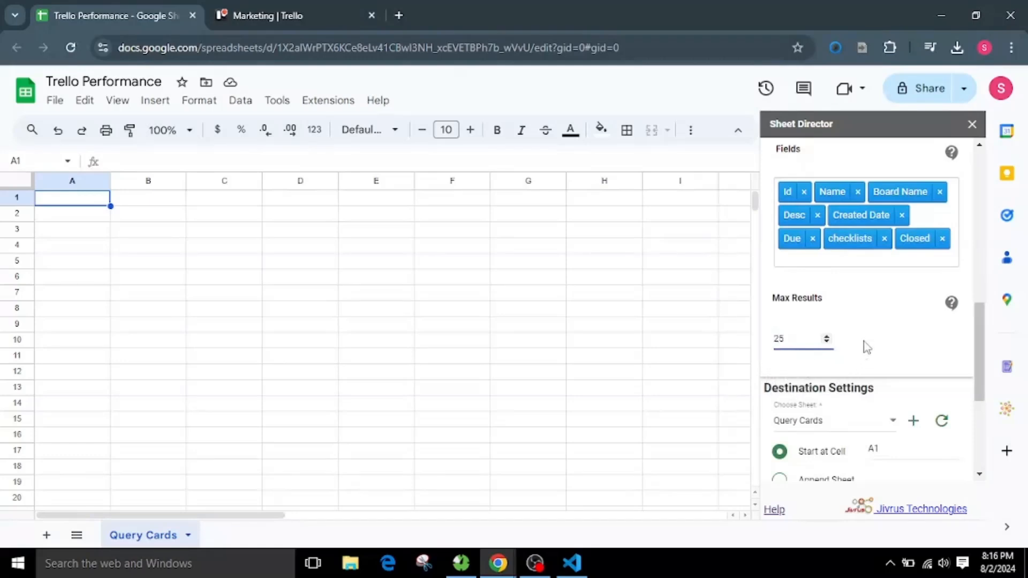
Choose the Query Cards sheet as the destination, with output starting at cell A1.
scroll(867, 347, "down", 3)
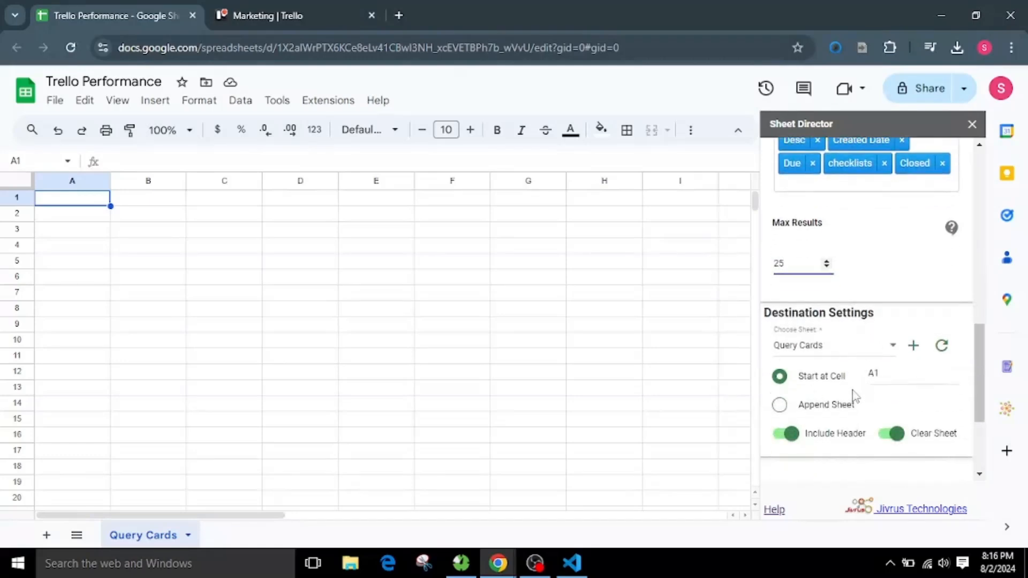
left_click(832, 349)
left_click(830, 348)
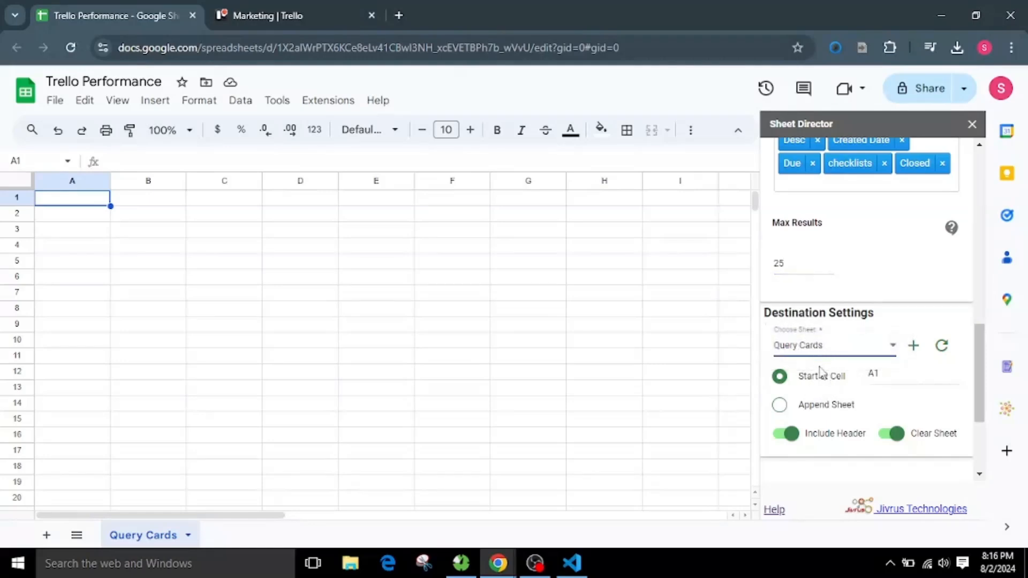
scroll(821, 372, "down", 3)
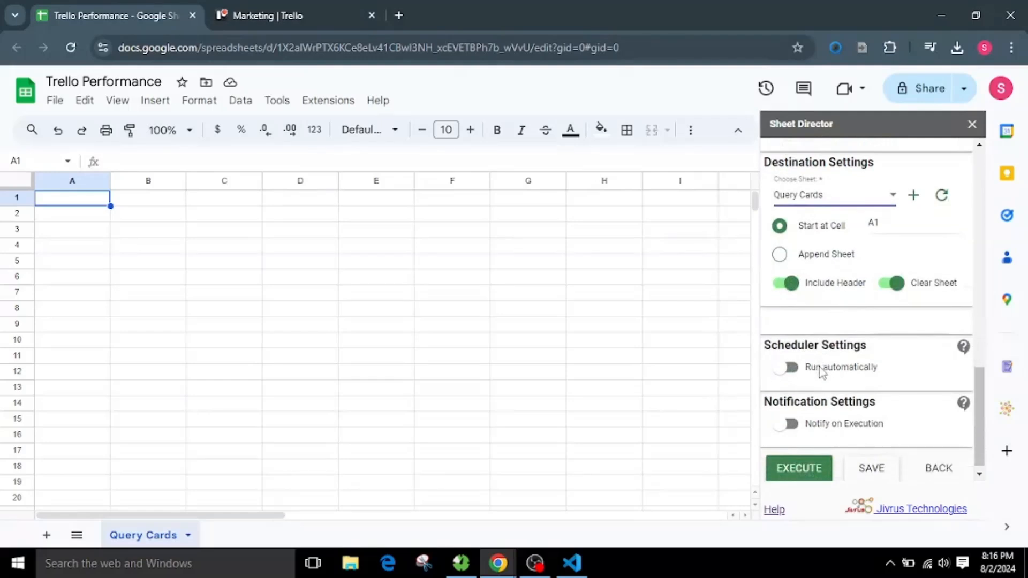
left_click(892, 232)
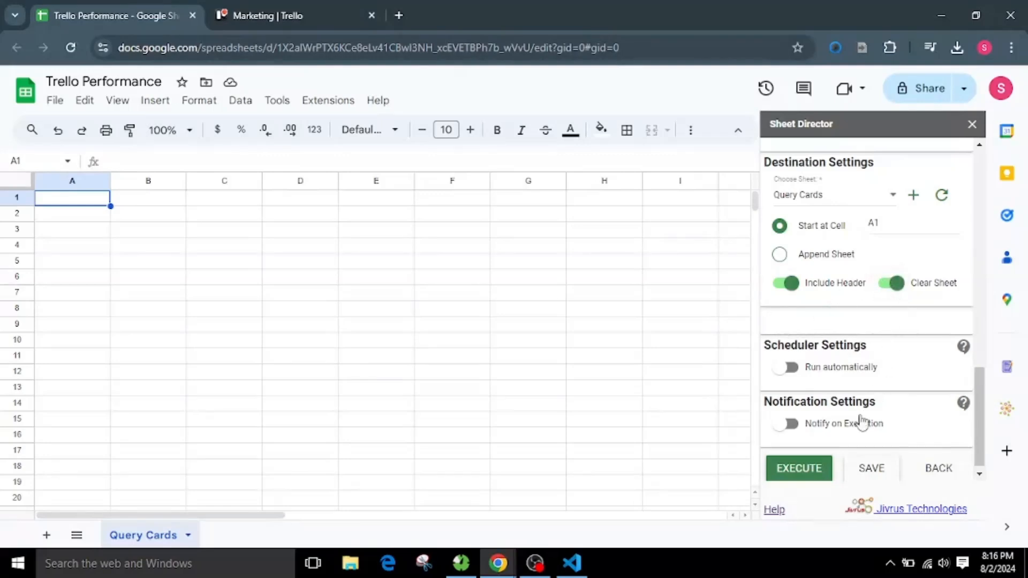
Execute the Trello query and look through the card rows imported into the Query Cards sheet.
left_click(798, 471)
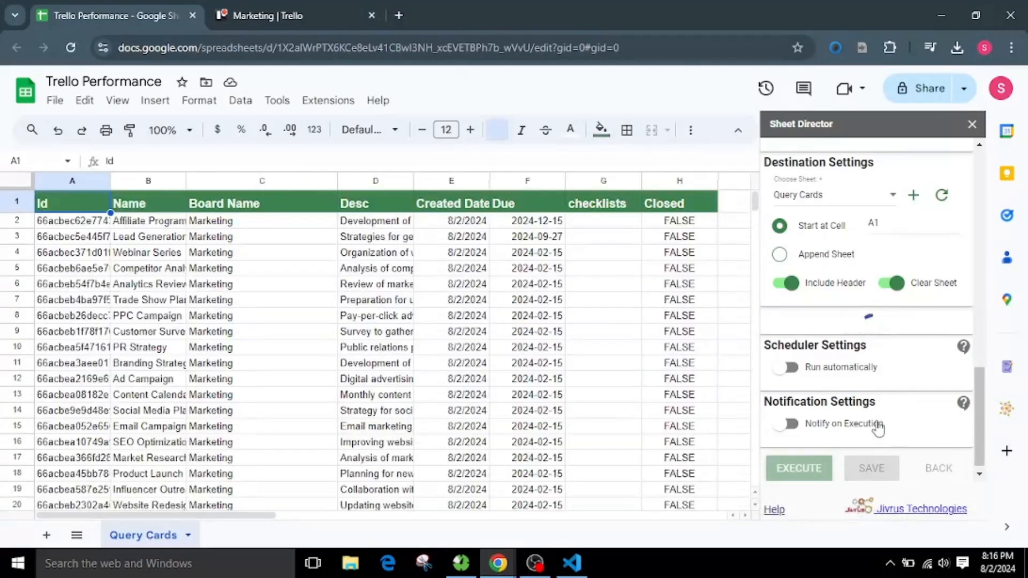
scroll(327, 371, "down", 3)
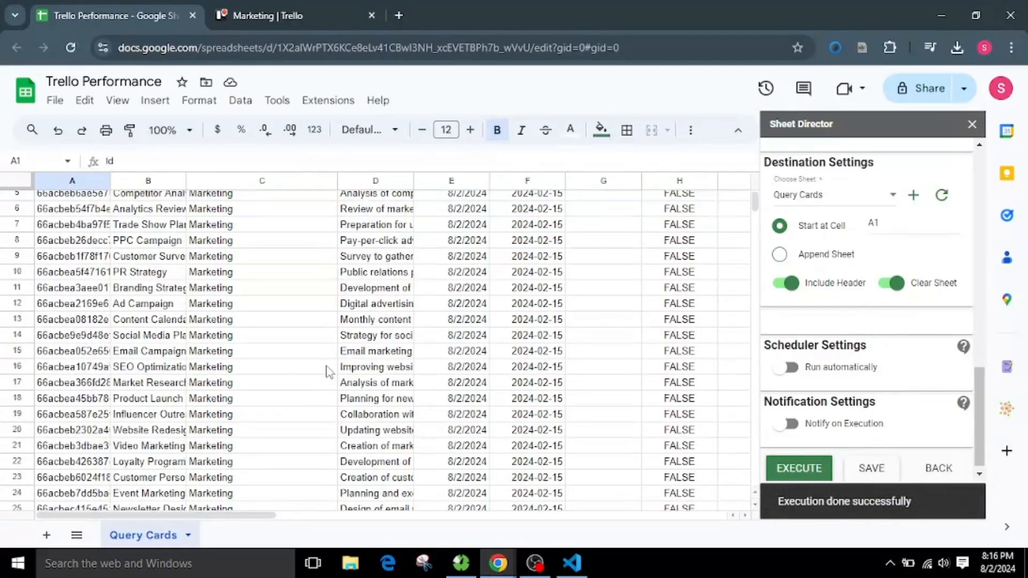
Look over the rest of the imported card rows and return to the header row of the Query Cards sheet.
scroll(327, 370, "up", 2)
scroll(327, 370, "down", 2)
scroll(327, 371, "up", 3)
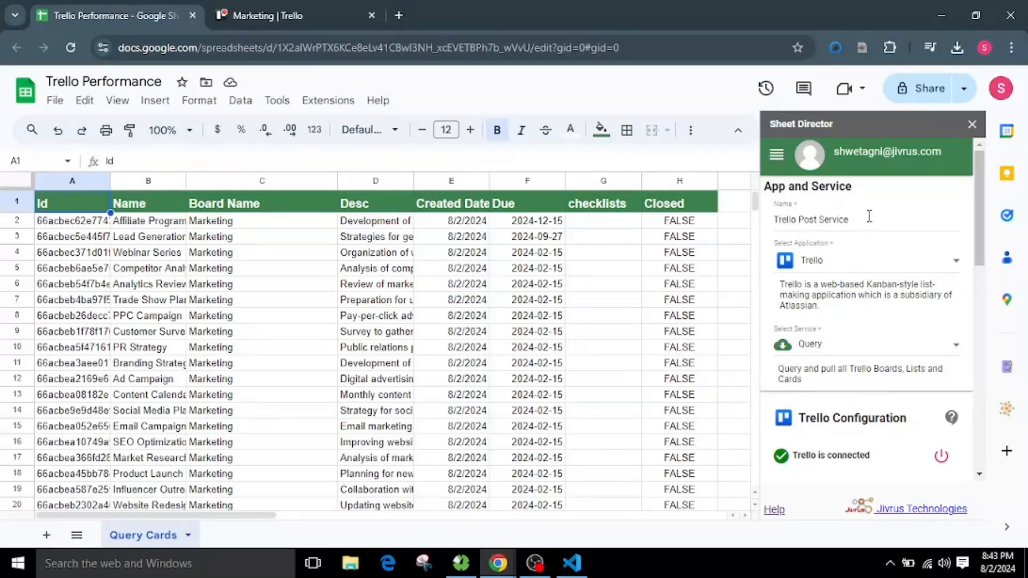
Set the service type of the Trello Post Service to Post.
left_click_drag(863, 219, 769, 227)
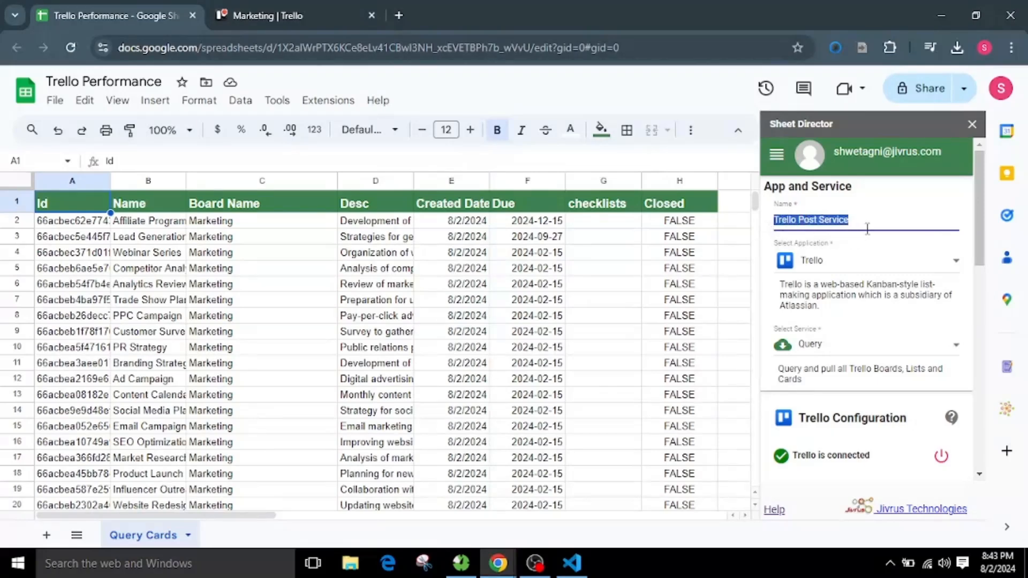
left_click(844, 351)
left_click(842, 383)
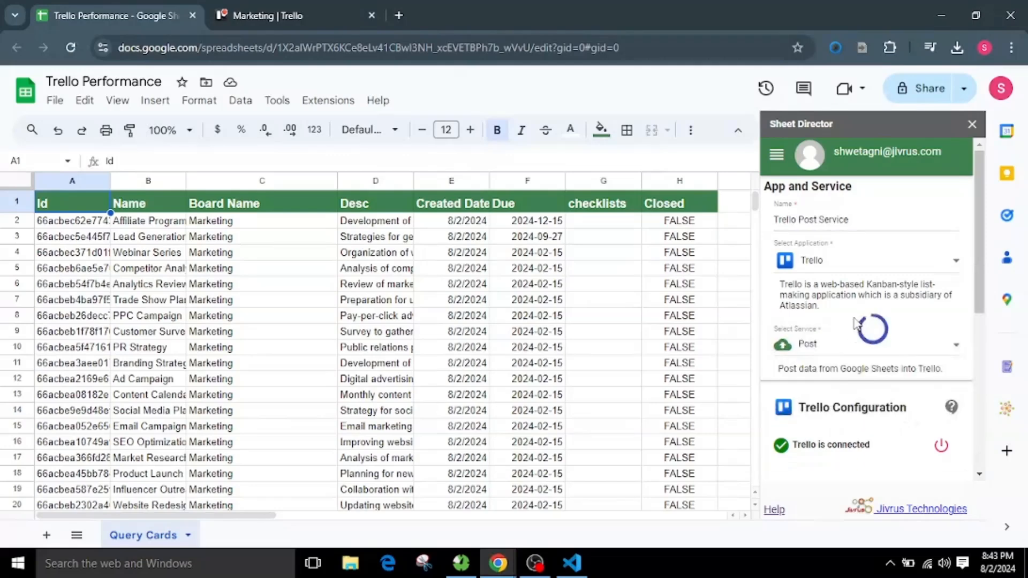
Choose CARDS as the entity and Marketing as the board in the Trello configuration.
scroll(860, 321, "down", 3)
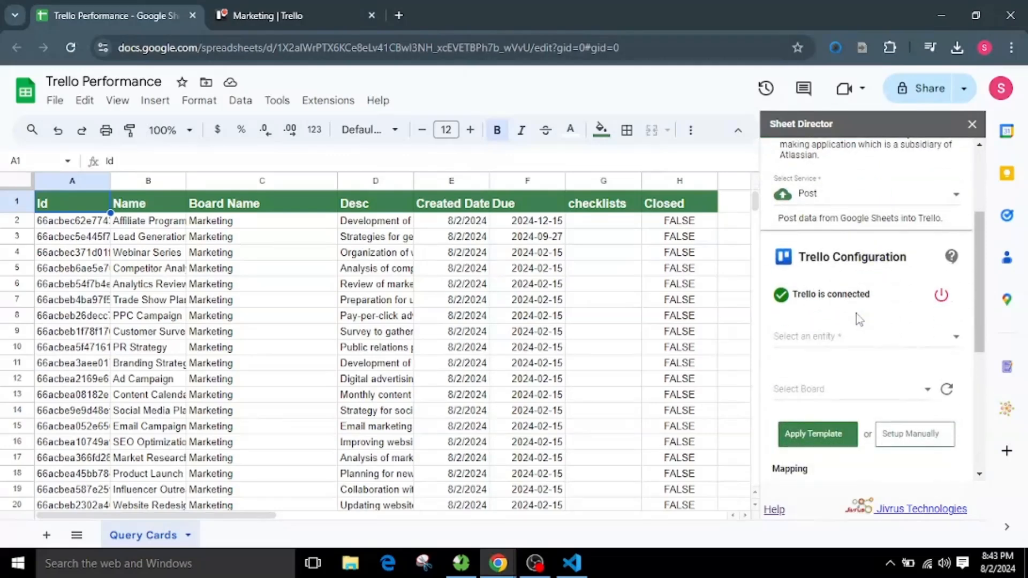
left_click(835, 338)
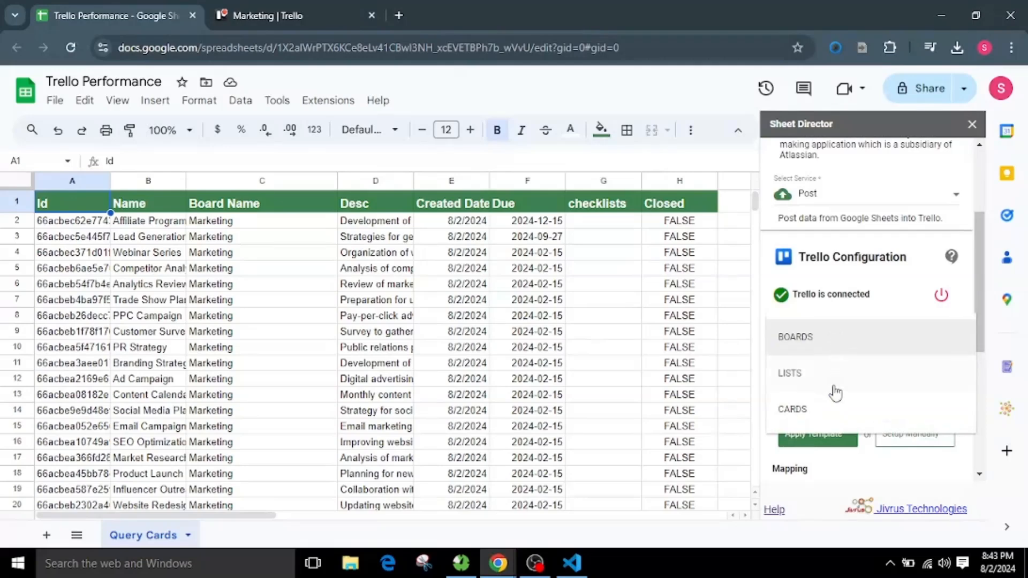
left_click(834, 408)
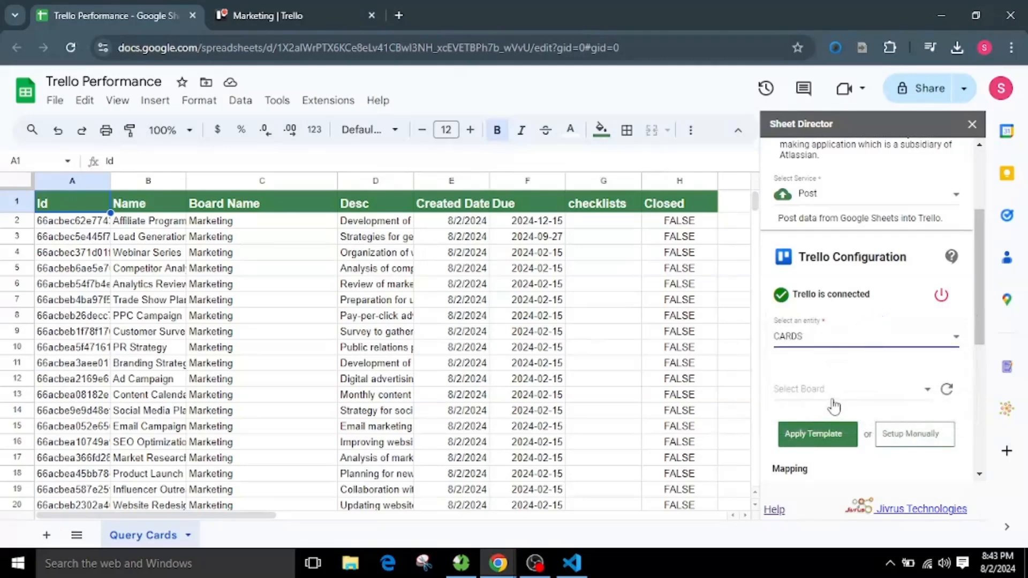
left_click(833, 399)
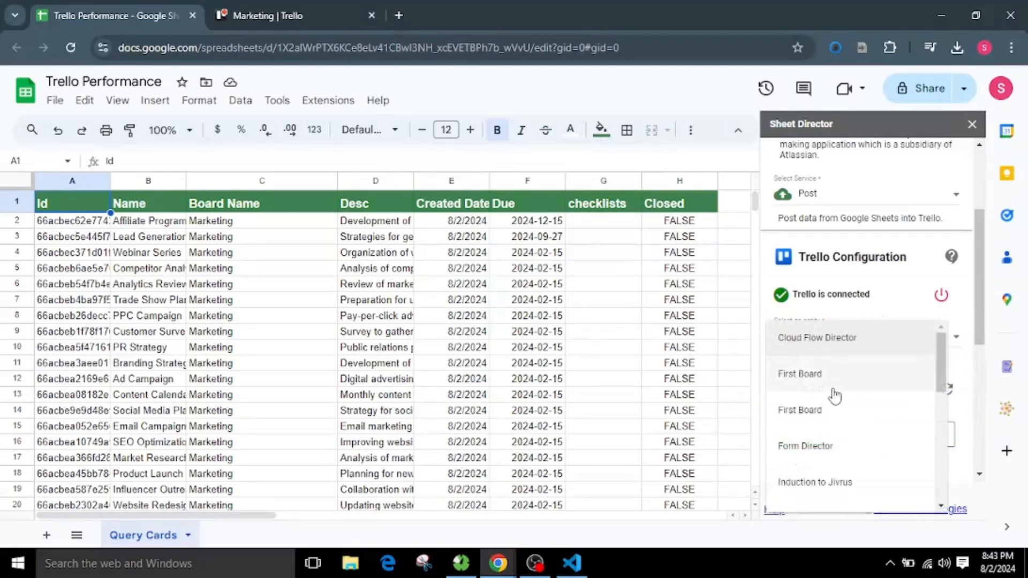
scroll(851, 423, "down", 2)
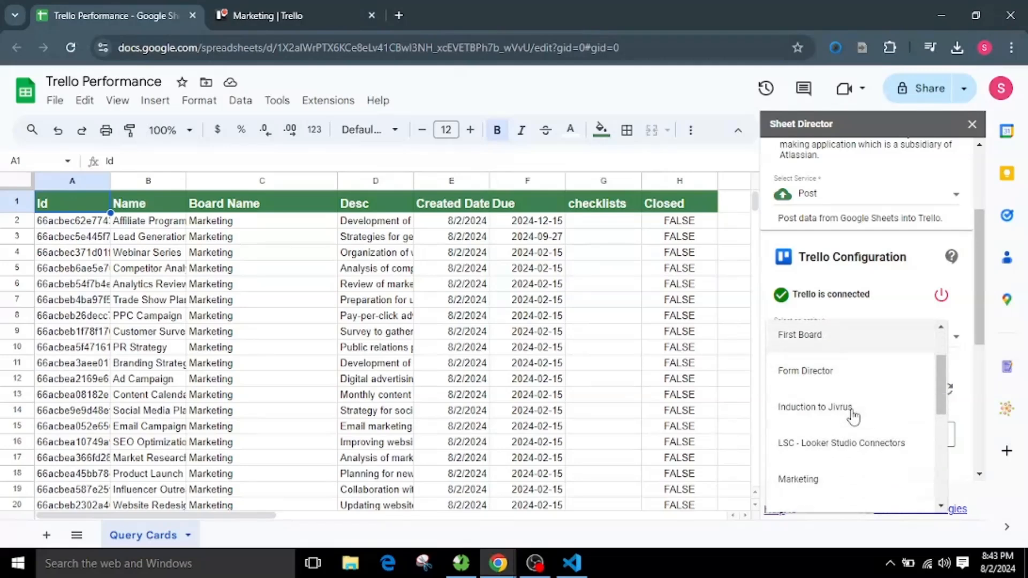
left_click(843, 478)
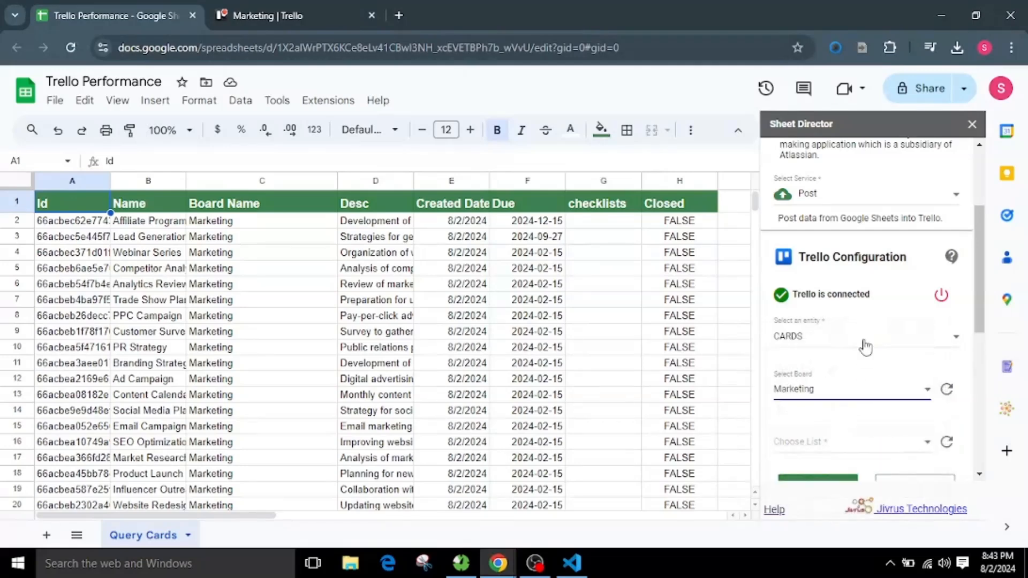
Choose the To Do list as the posting target and apply the ready-made template for the cards sheet.
scroll(863, 344, "down", 1)
left_click(847, 372)
left_click(840, 411)
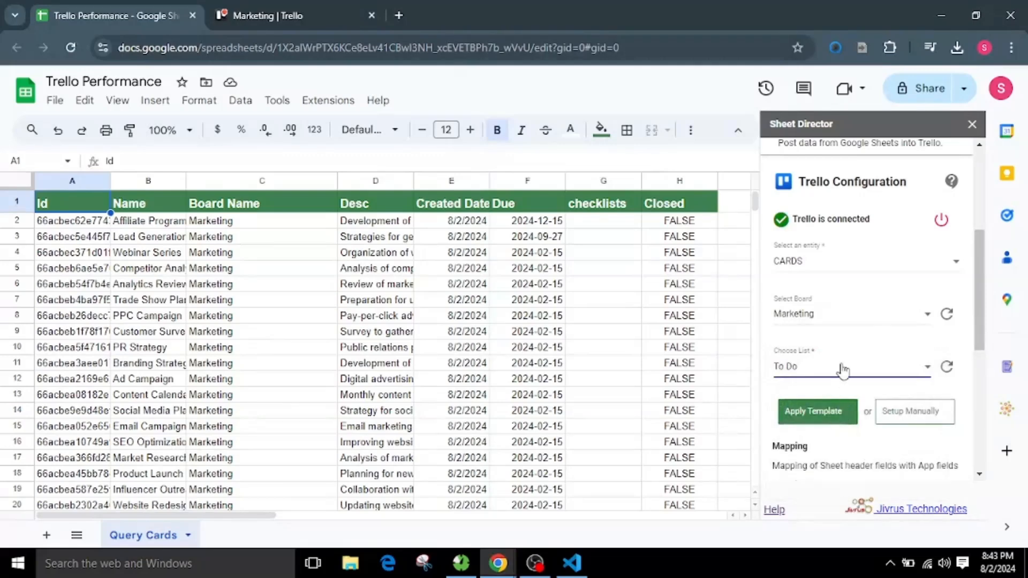
scroll(828, 352, "down", 1)
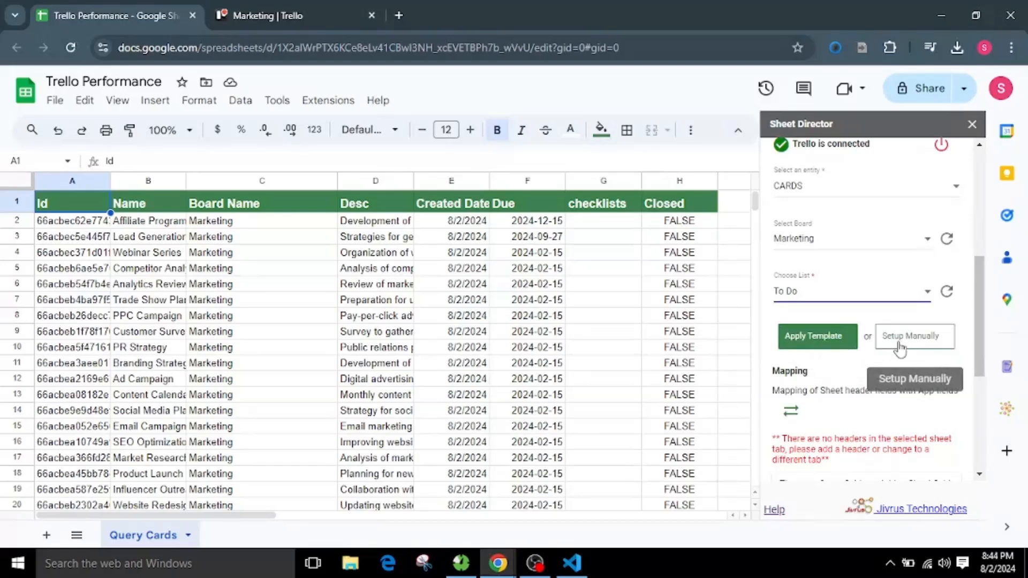
left_click(823, 342)
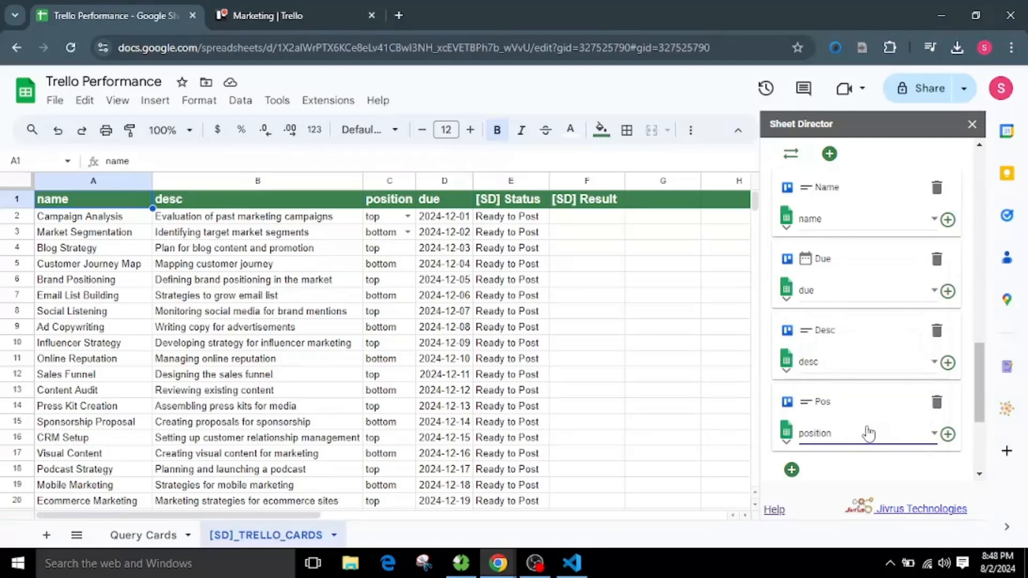
Examine the [SD] Status and [SD] Result columns in the sheet and the service's matching result column settings.
scroll(868, 433, "up", 5)
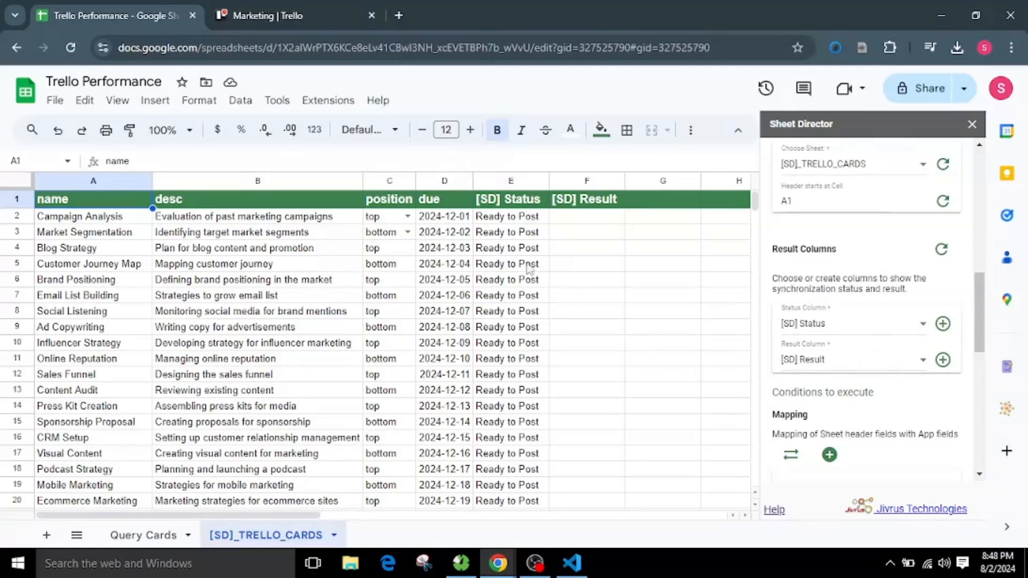
left_click(484, 182)
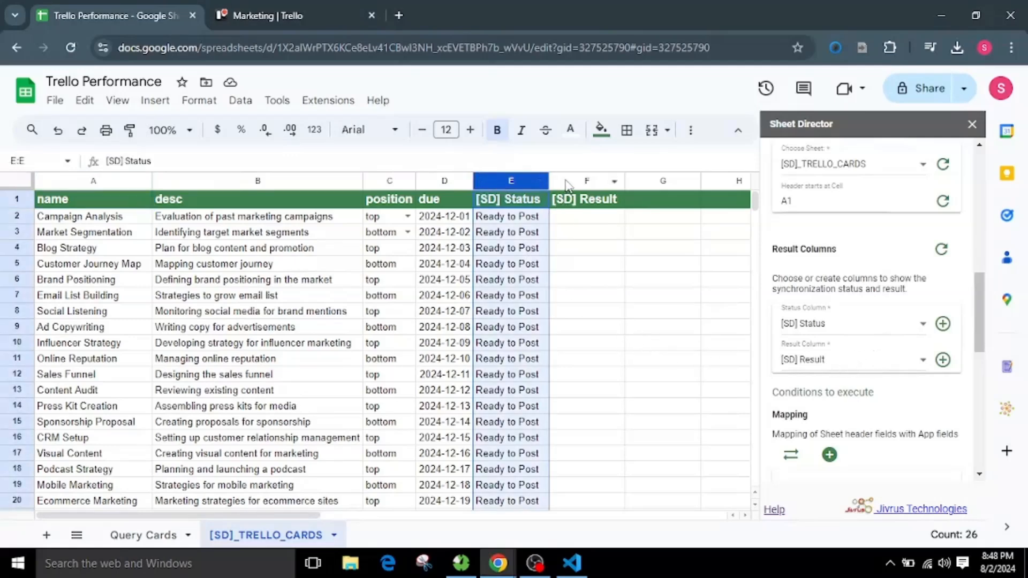
left_click(568, 184)
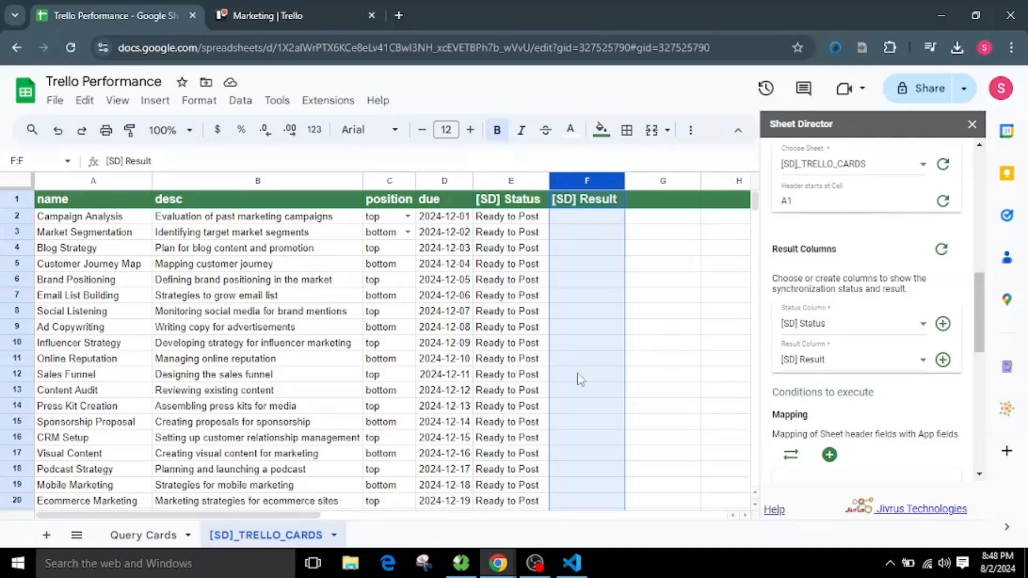
left_click(679, 357)
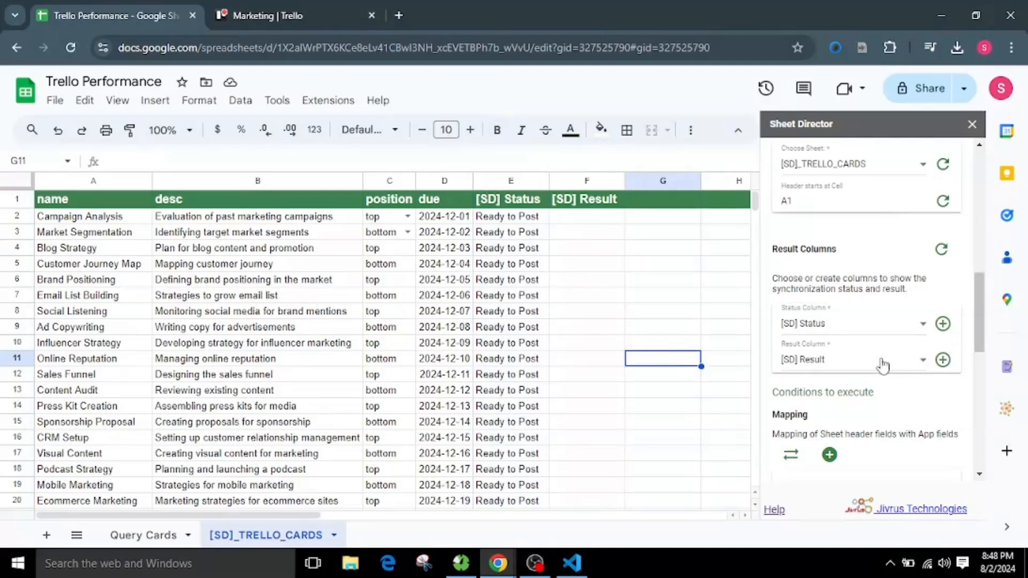
left_click(855, 326)
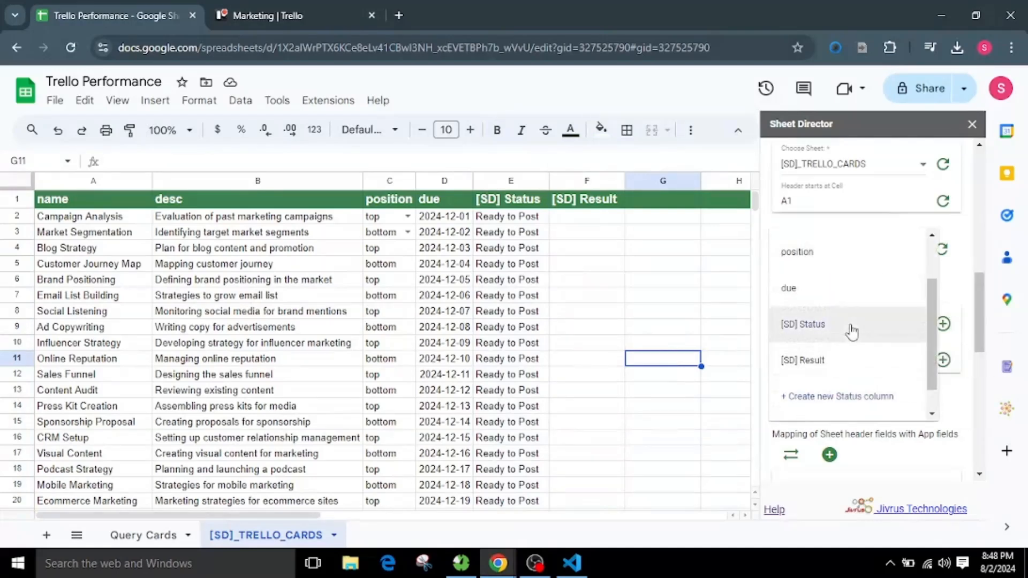
left_click(956, 273)
Check how the Trello card fields are mapped to the sheet headers, including the column options for Pos.
scroll(883, 378, "down", 6)
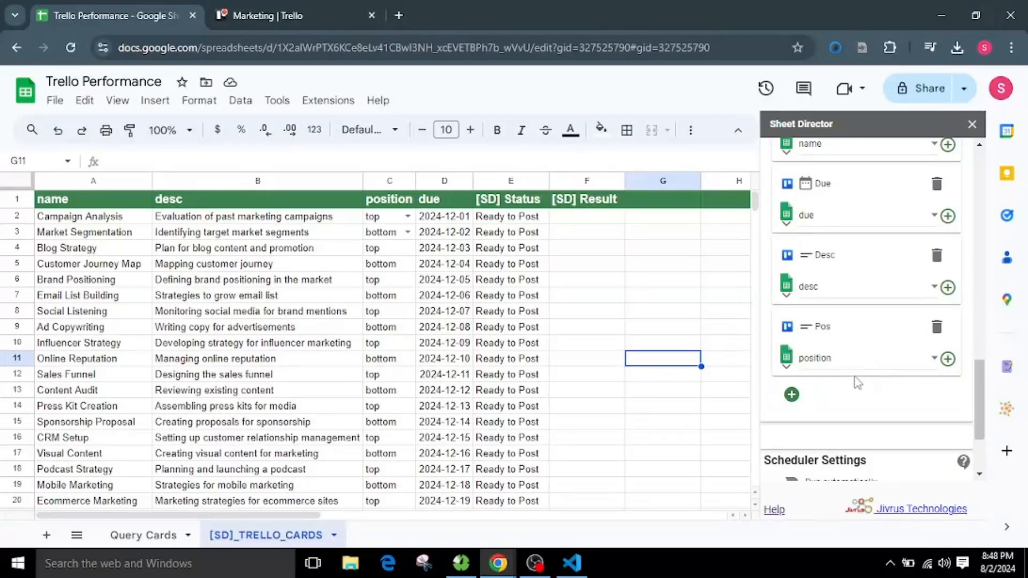
left_click(862, 360)
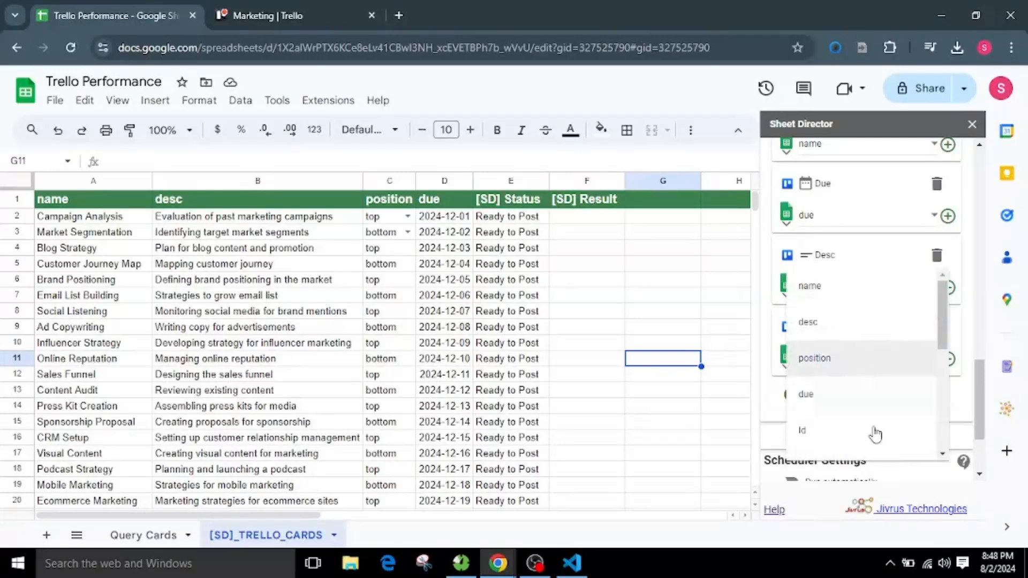
left_click(965, 408)
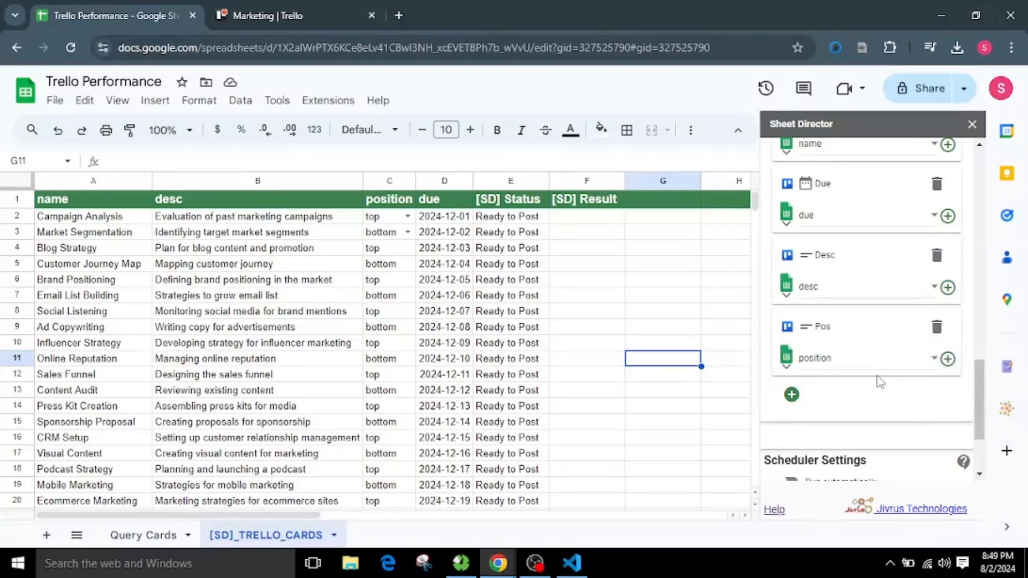
Review the rows in [SD]_TRELLO_CARDS, execute the post service and post the ready records to Trello.
scroll(880, 381, "down", 3)
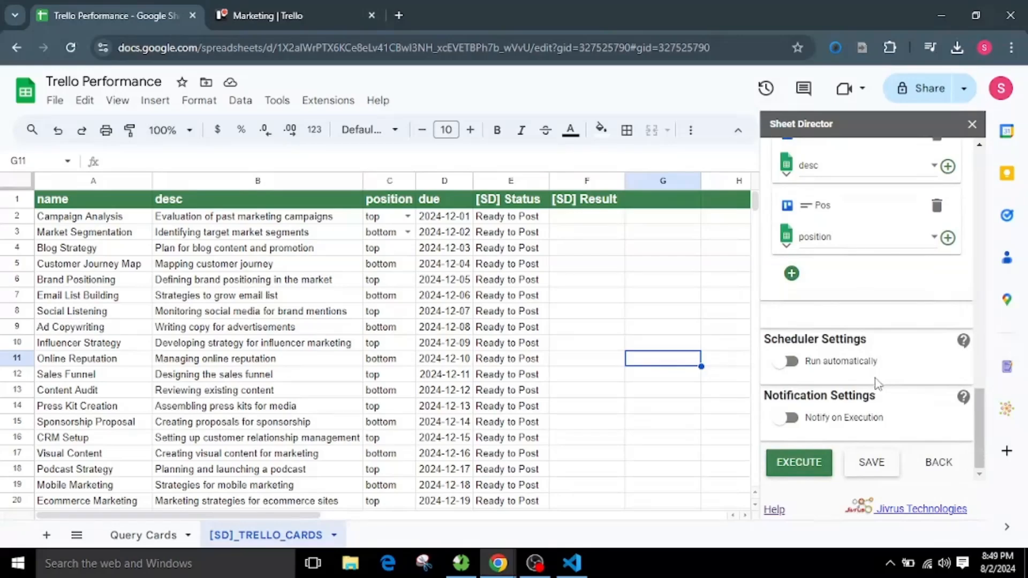
scroll(581, 389, "down", 5)
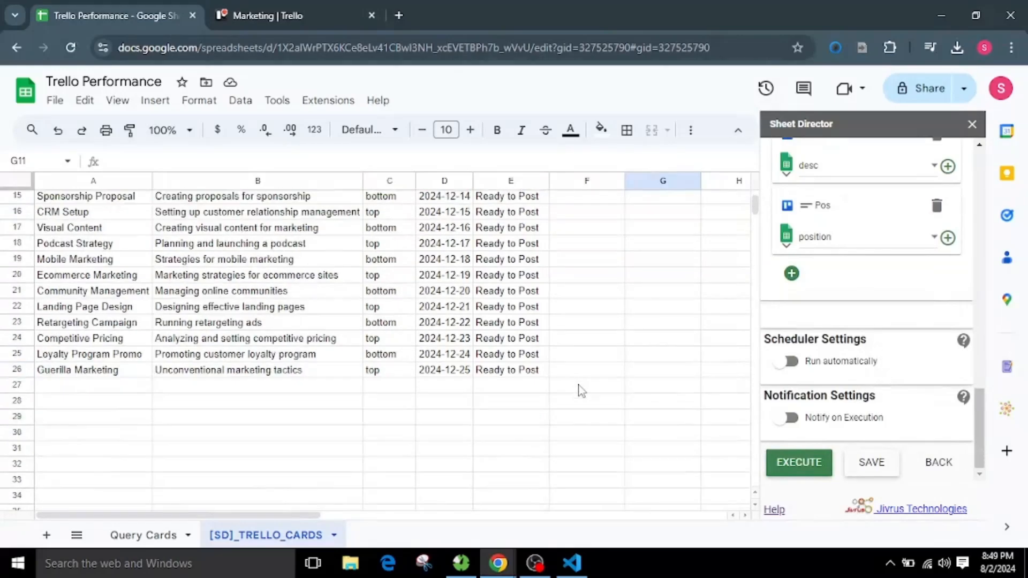
scroll(583, 391, "up", 2)
scroll(582, 390, "up", 3)
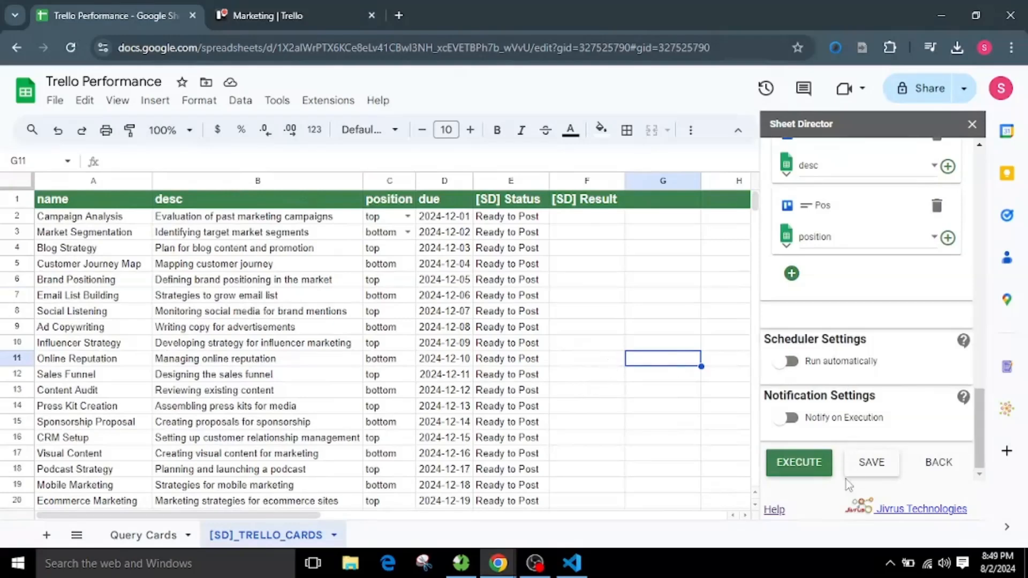
left_click(810, 466)
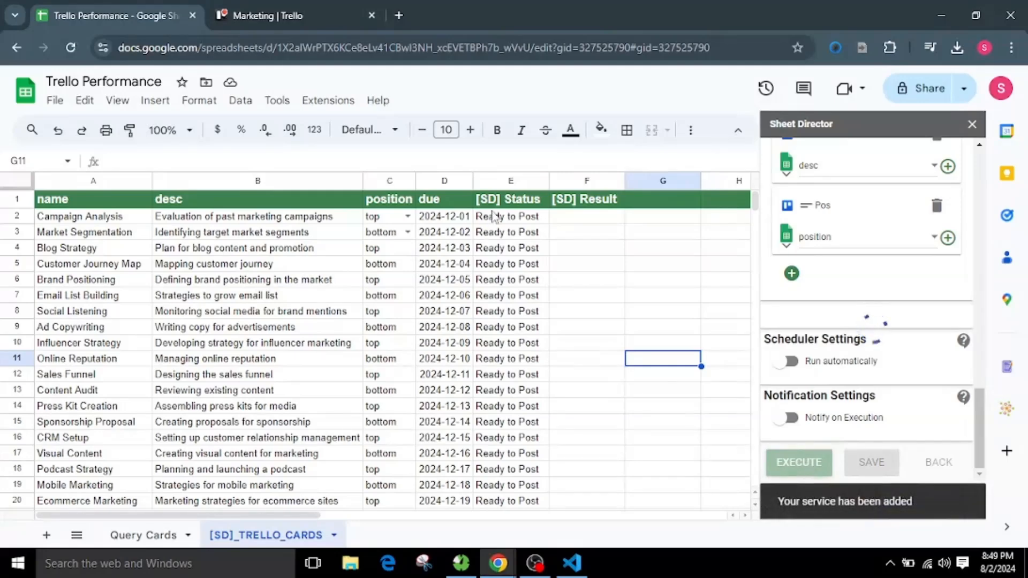
left_click(498, 220)
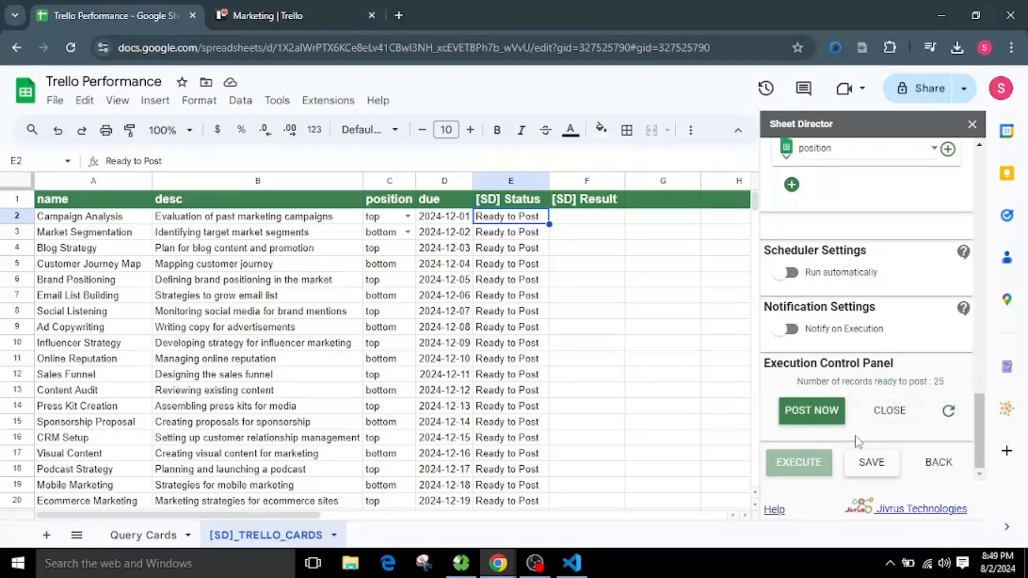
left_click(826, 416)
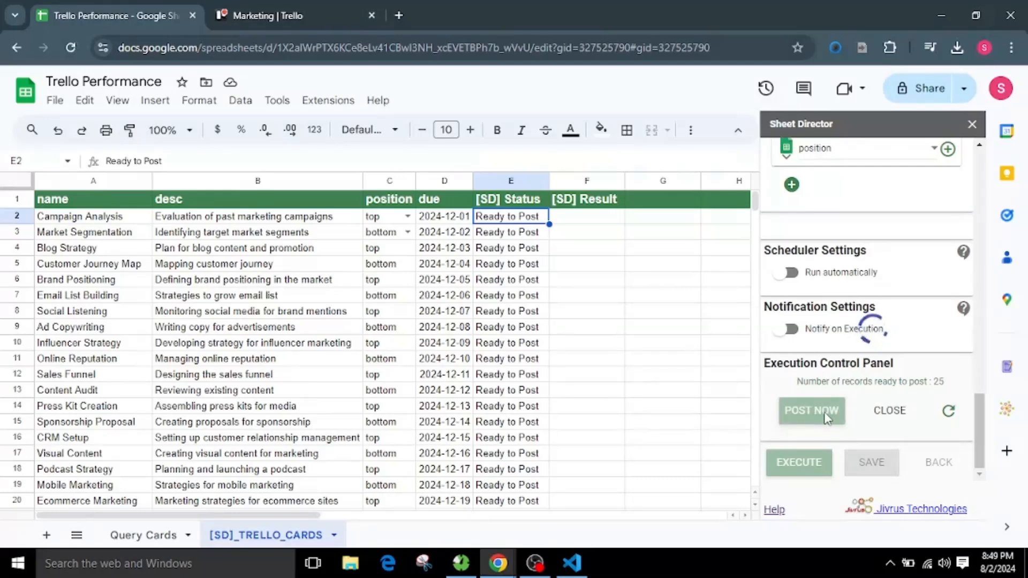
Review the posting status and the card links written to the result column of the sheet.
scroll(450, 442, "right", 2)
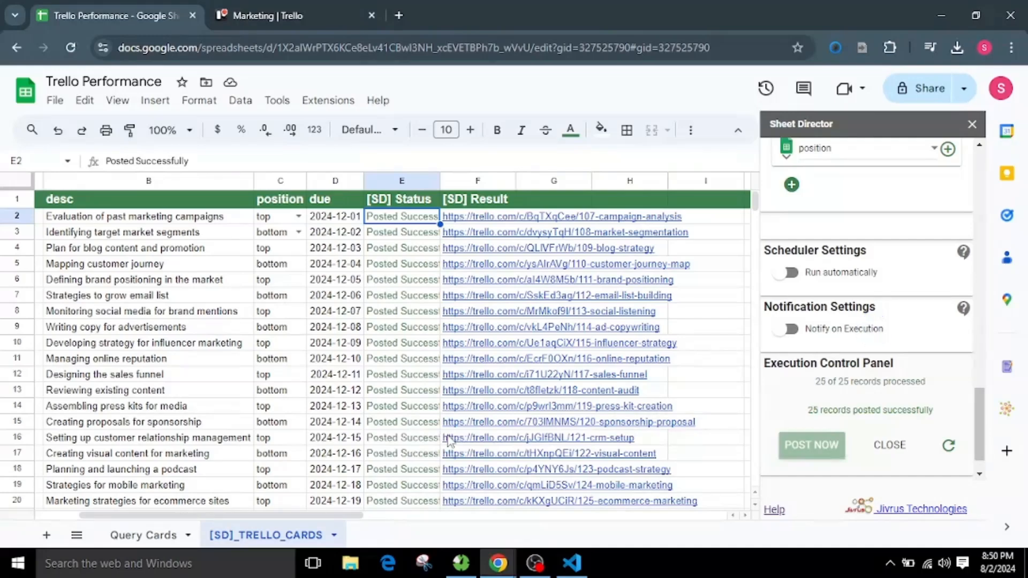
scroll(448, 440, "down", 3)
scroll(417, 292, "up", 3)
Check the posted cards in the To Do list of the Marketing board in Trello, and compare them with the spreadsheet rows.
left_click(278, 11)
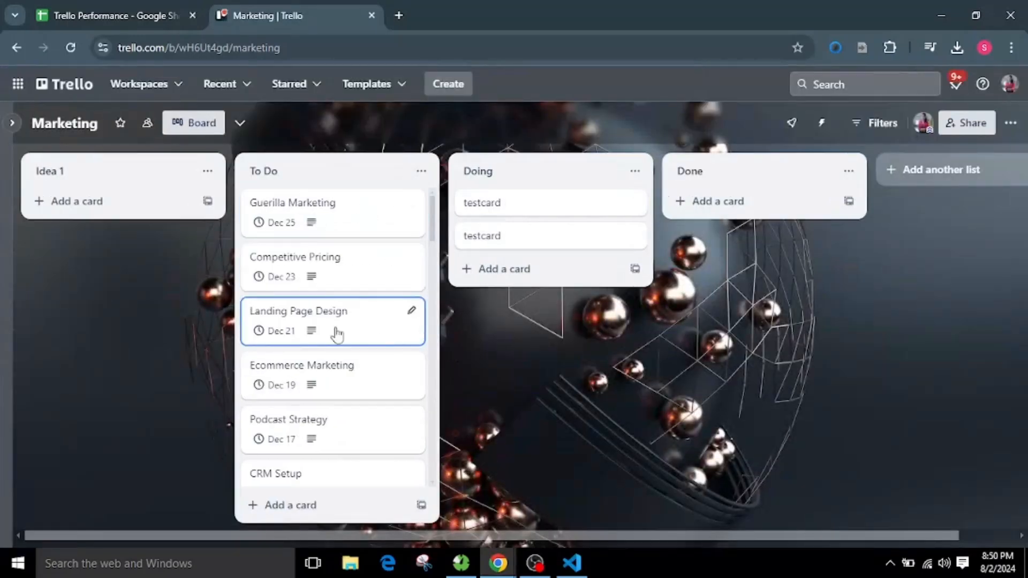
scroll(337, 332, "down", 2)
scroll(327, 217, "down", 6)
scroll(332, 328, "up", 8)
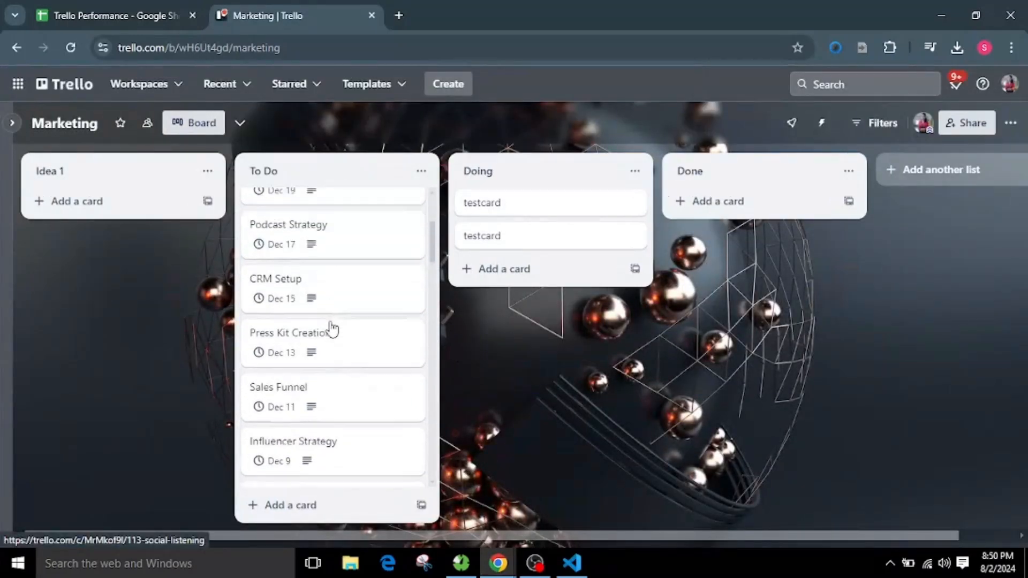
left_click(114, 14)
scroll(340, 432, "down", 5)
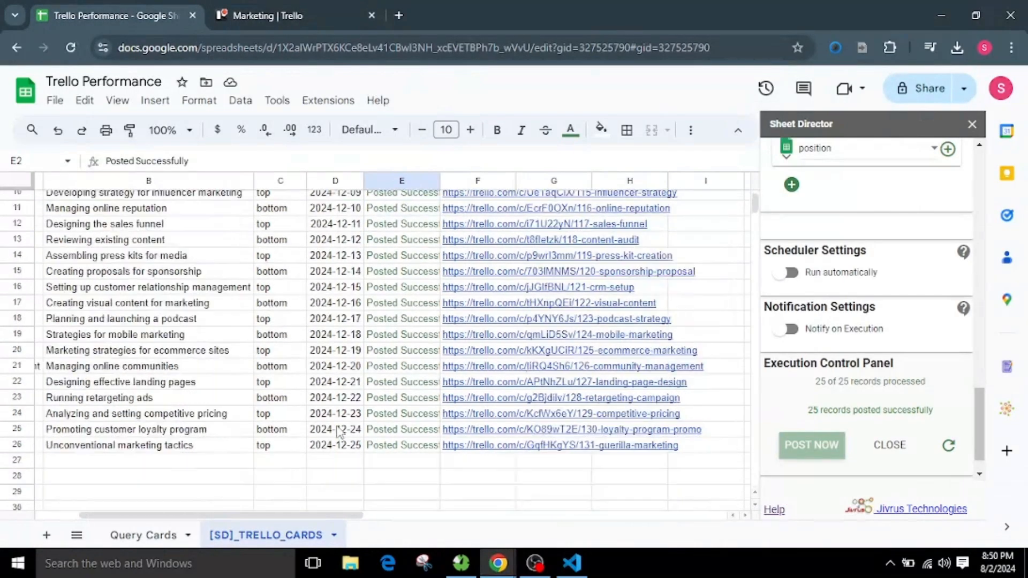
scroll(339, 432, "up", 5)
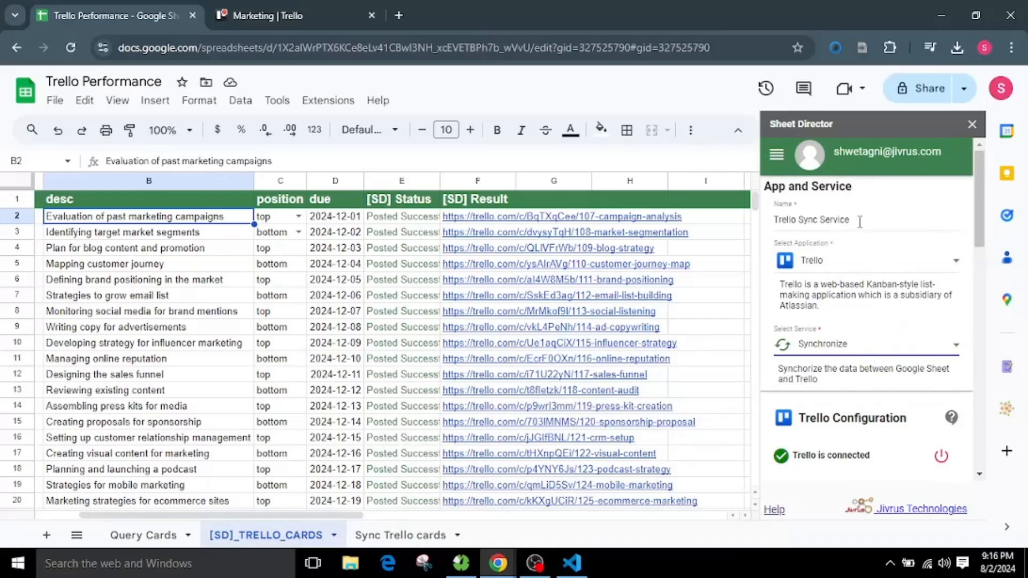
Examine the Trello Sync Service's name, its Synchronize service type and the service description.
left_click_drag(859, 221, 769, 236)
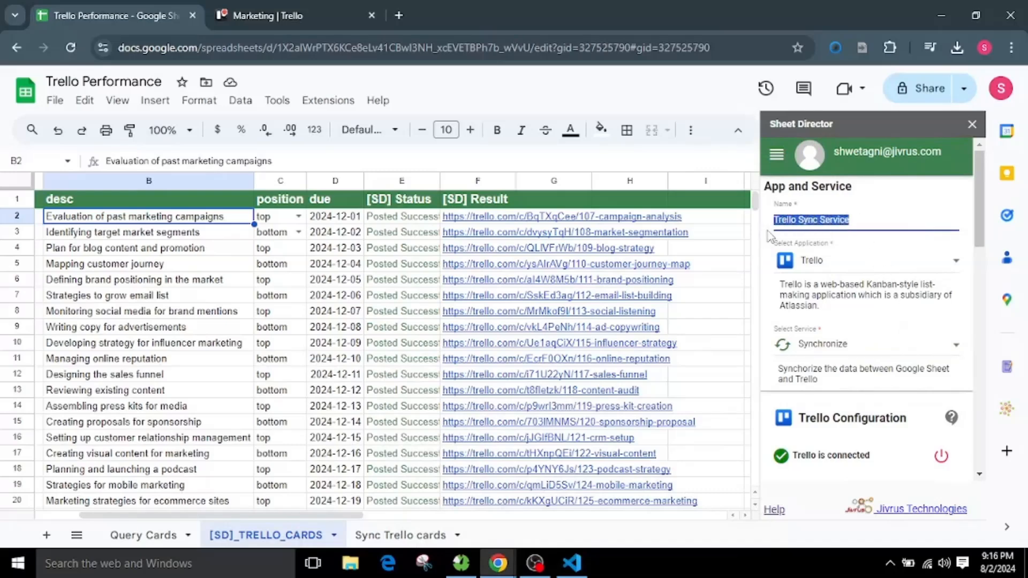
left_click(871, 218)
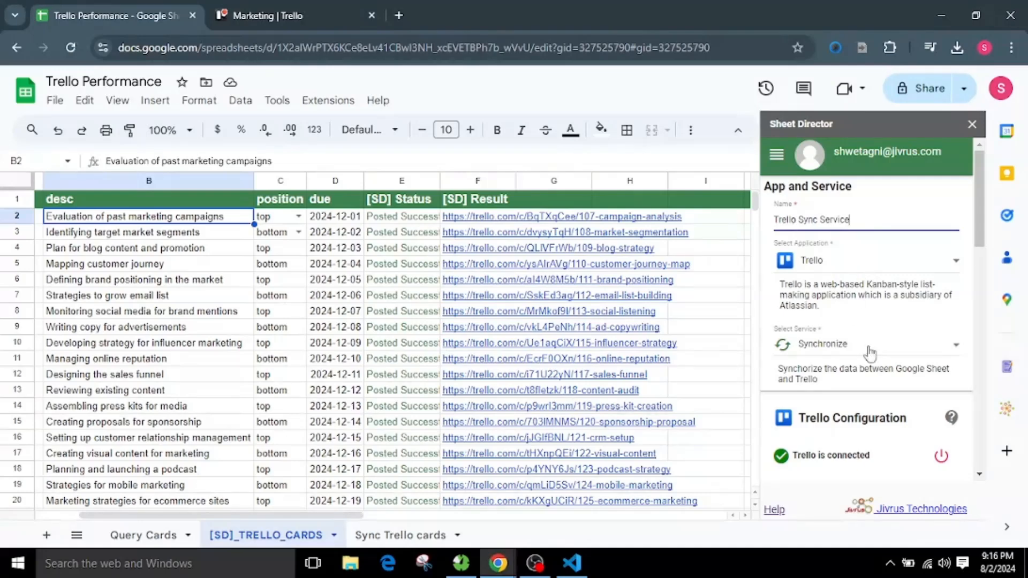
scroll(829, 351, "down", 2)
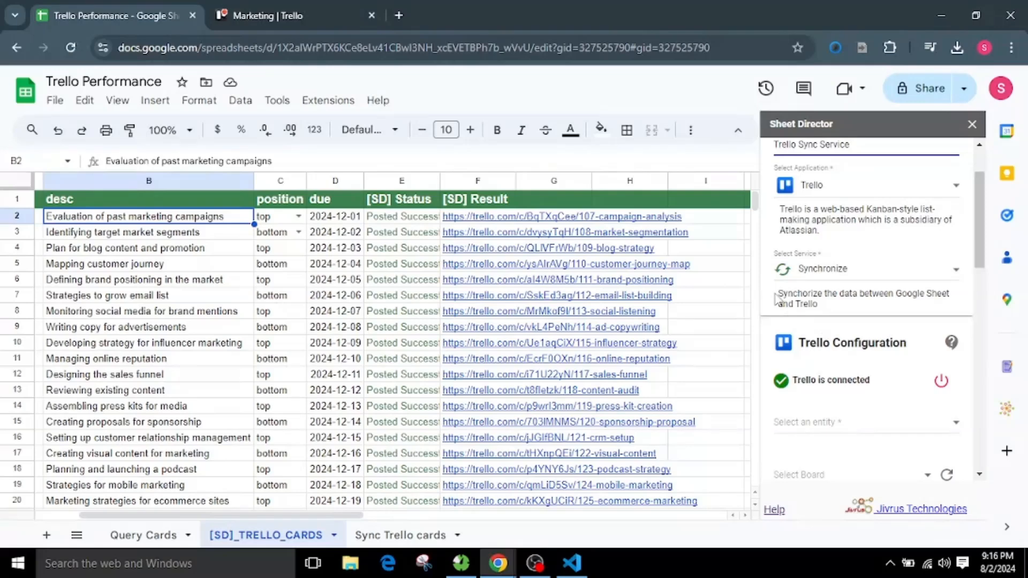
left_click_drag(776, 298, 860, 315)
left_click(853, 316)
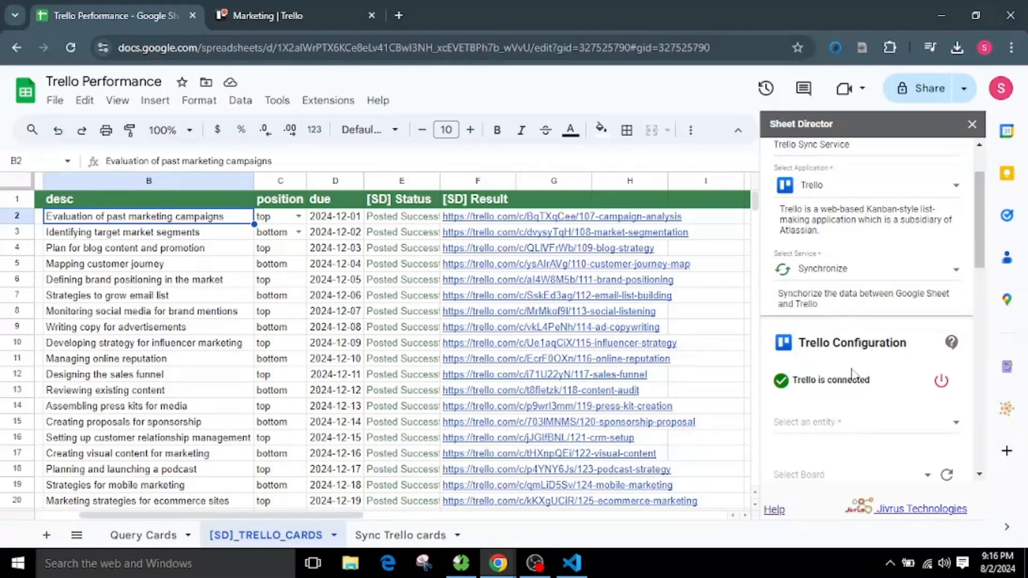
Set the sync service's entity to CARDS and its board to Marketing.
scroll(854, 377, "down", 3)
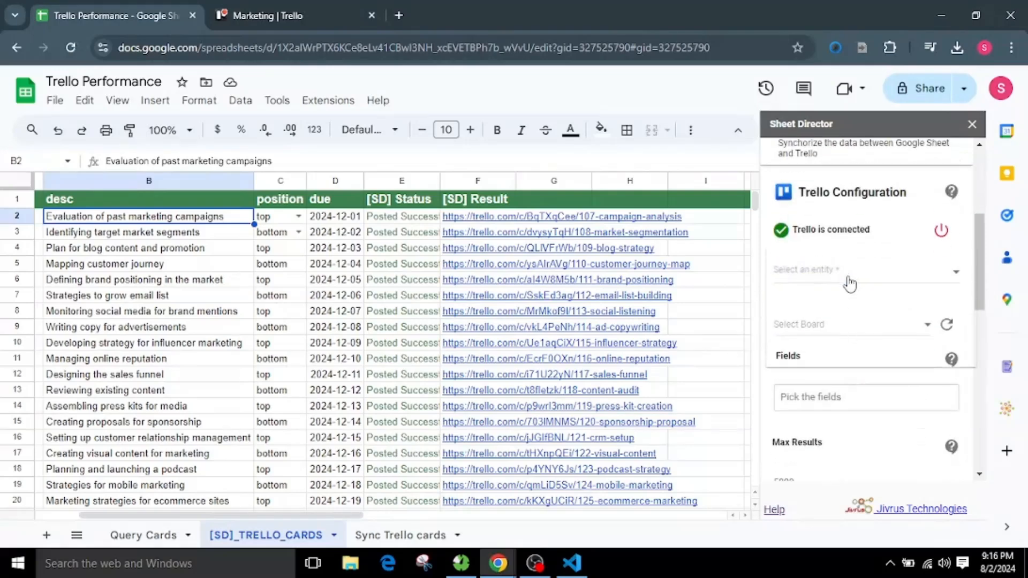
left_click(850, 275)
left_click(839, 338)
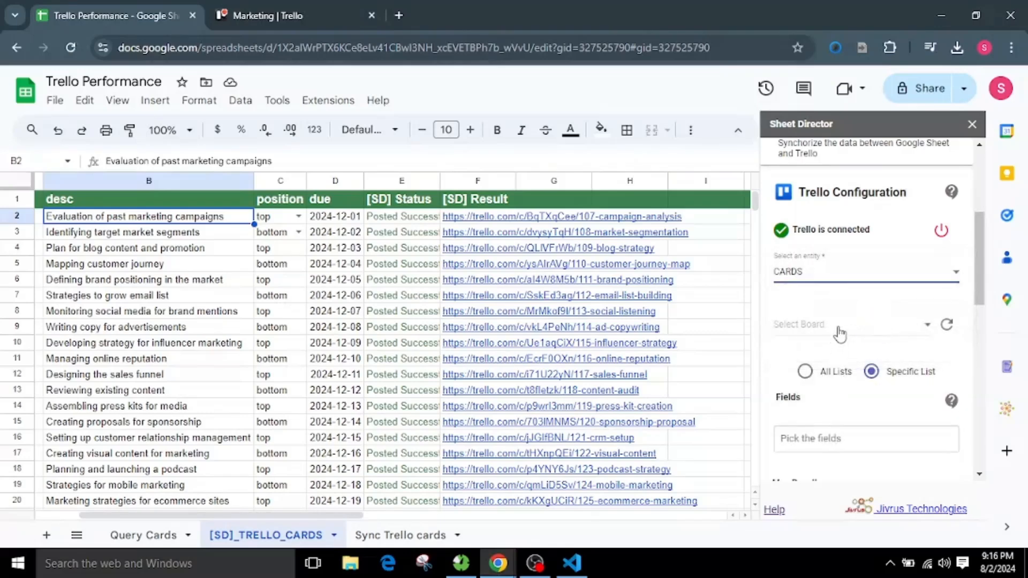
left_click(839, 326)
scroll(834, 450, "down", 2)
left_click(834, 467)
scroll(892, 405, "down", 2)
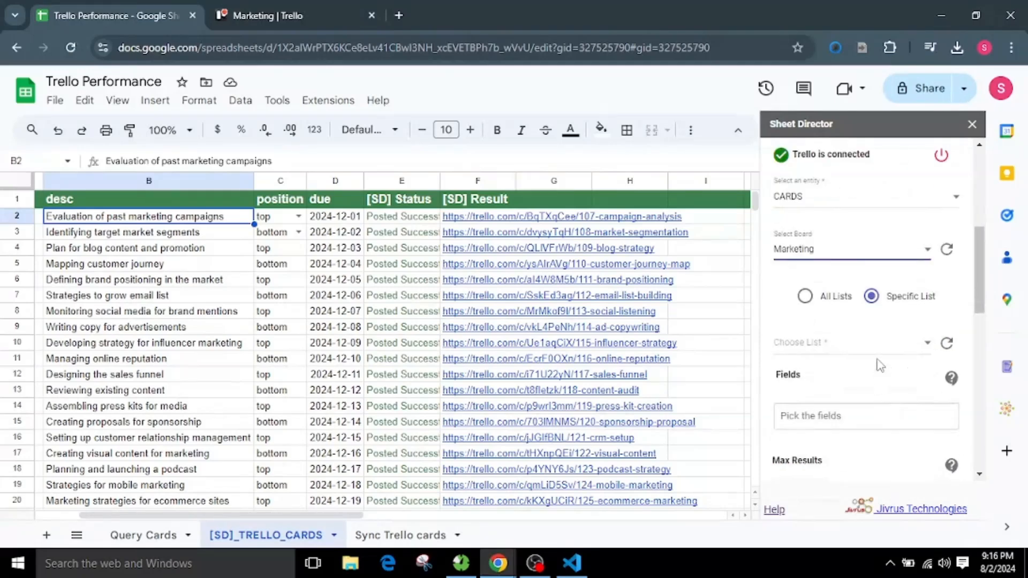
Choose To Do as the specific list of the Marketing board to synchronize.
left_click(860, 352)
left_click(854, 387)
scroll(848, 397, "down", 2)
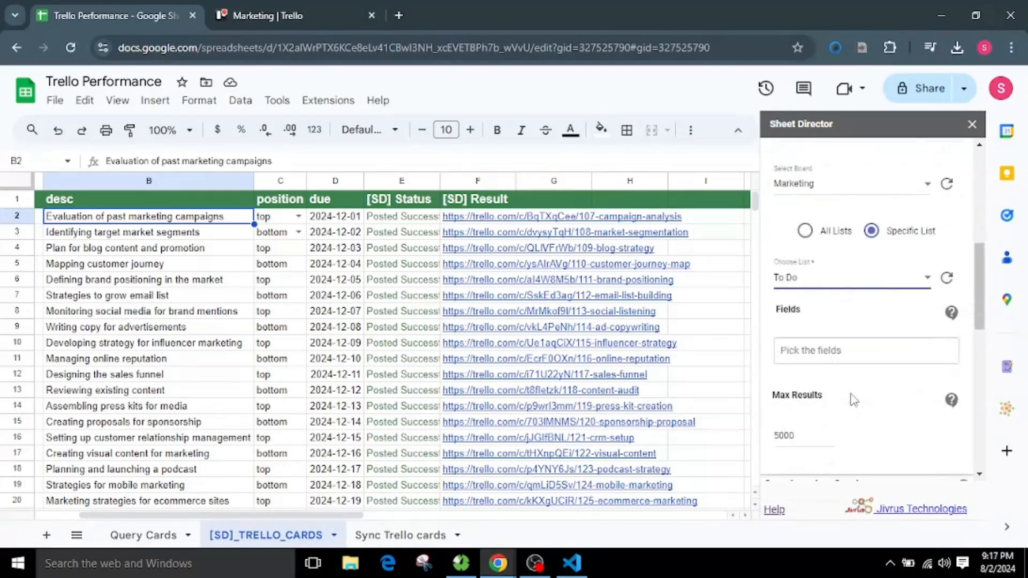
Pick IdList, Id, Name, Desc and Due as the card fields to synchronize.
left_click(851, 343)
type("id")
left_click(852, 369)
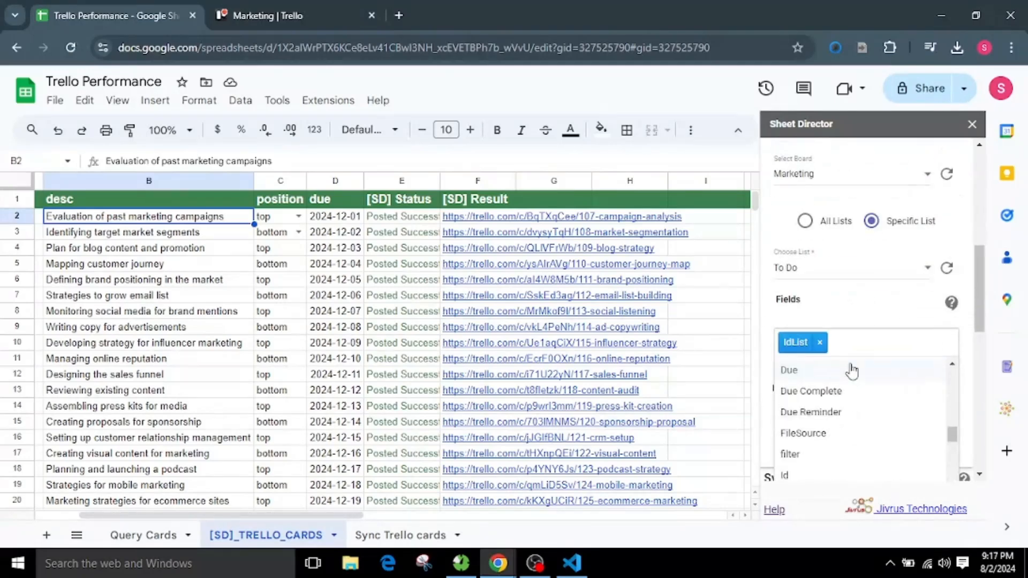
left_click(846, 386)
type("na")
left_click(825, 367)
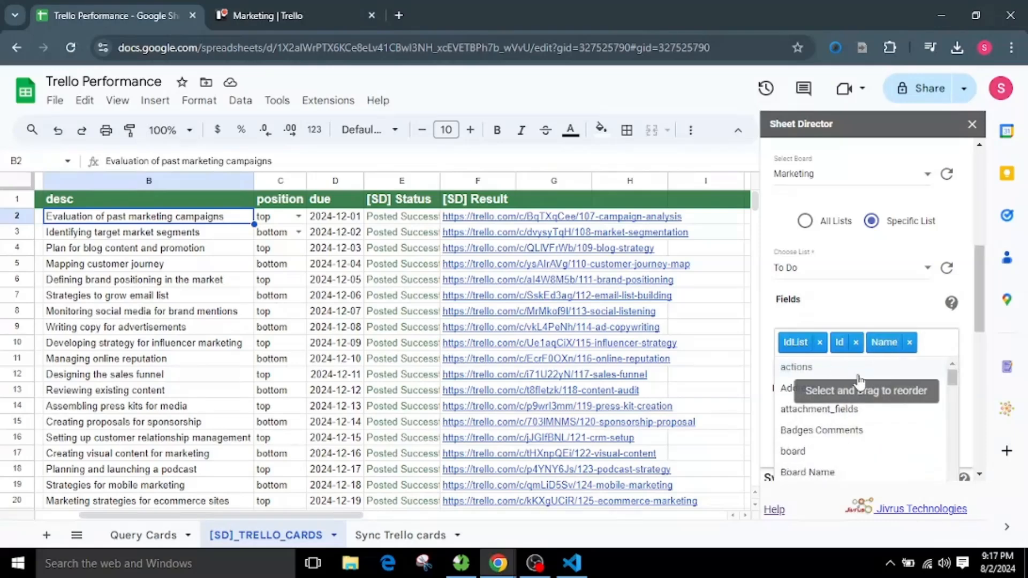
type("desc")
left_click(835, 365)
type("due")
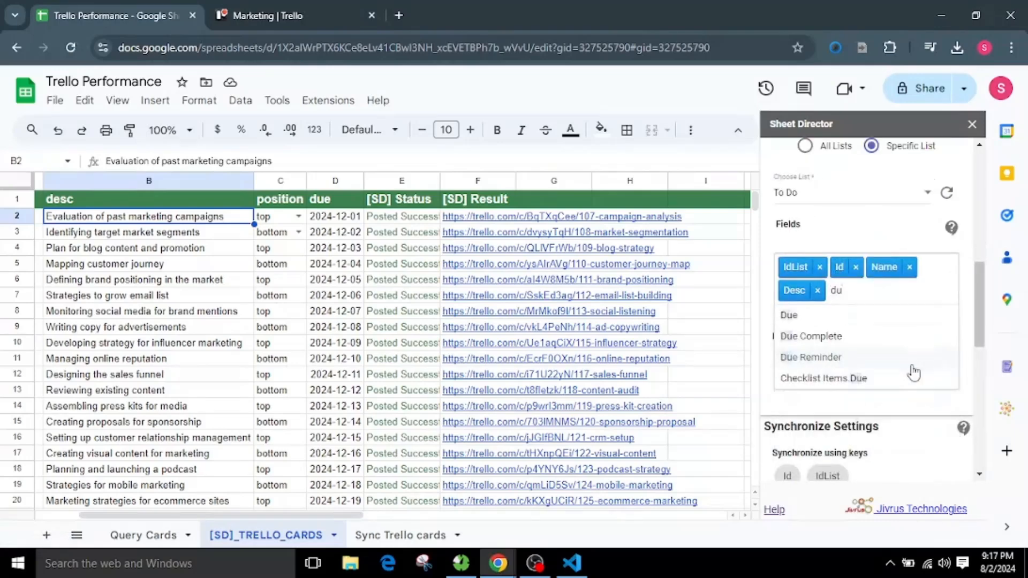
key("Return")
Close the field choices and set the maximum number of results to 25.
scroll(849, 402, "down", 10)
scroll(859, 401, "up", 1)
left_click(926, 476)
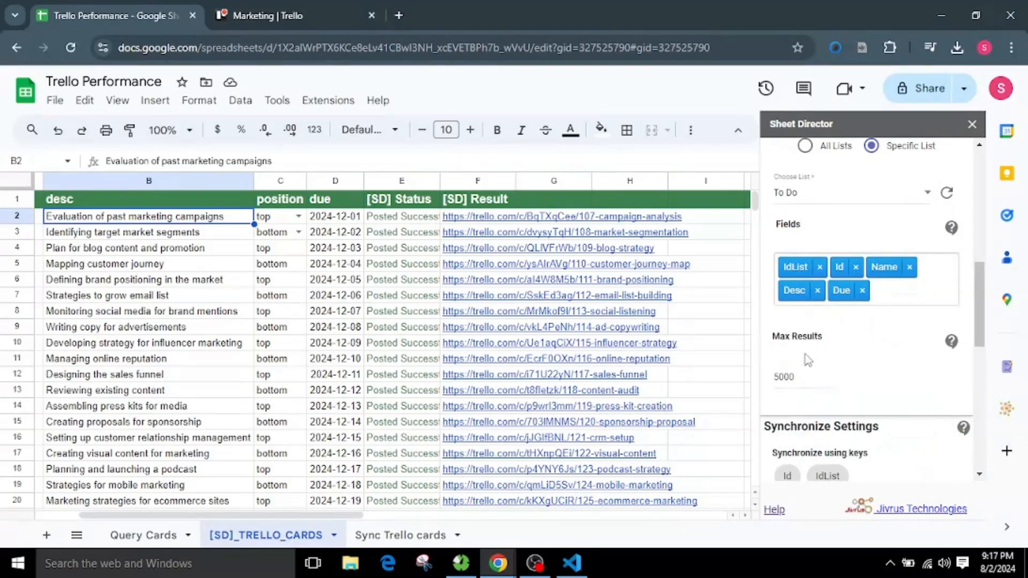
double_click(791, 374)
type("25")
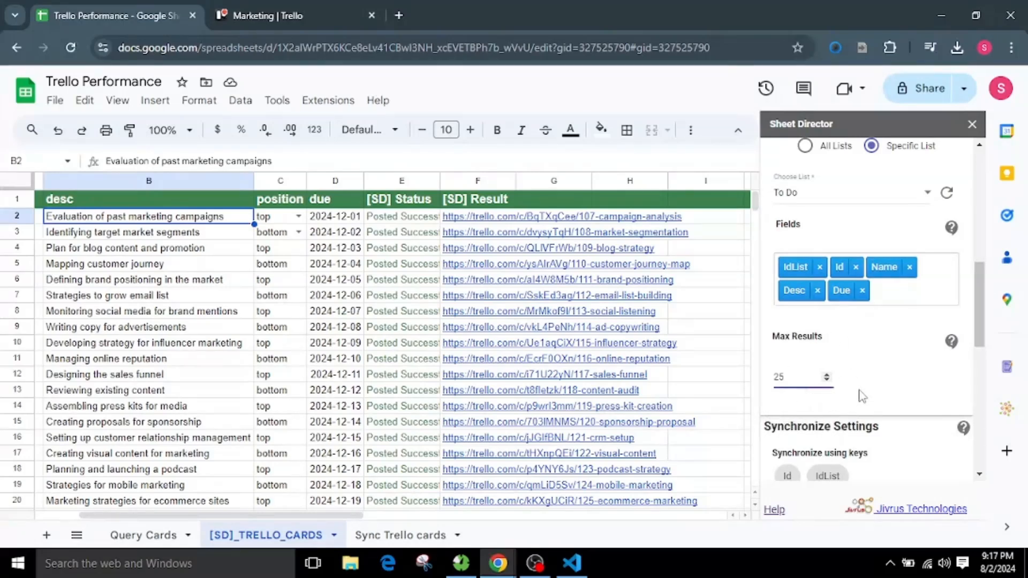
Examine the synchronization keys Id and IdList, and compare them with the picked card fields.
scroll(887, 389, "down", 1)
scroll(887, 389, "down", 3)
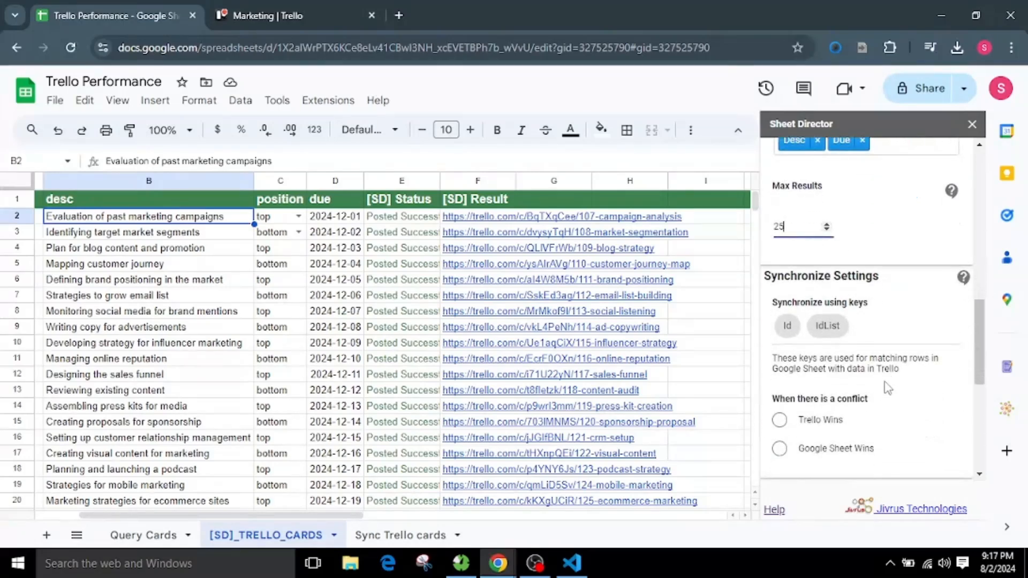
left_click_drag(772, 302, 884, 304)
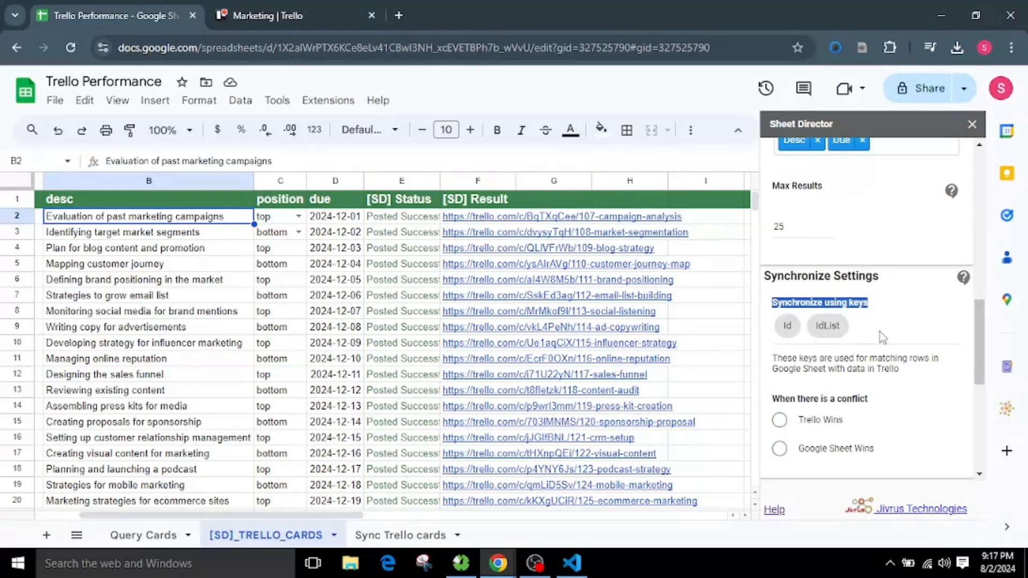
left_click(883, 336)
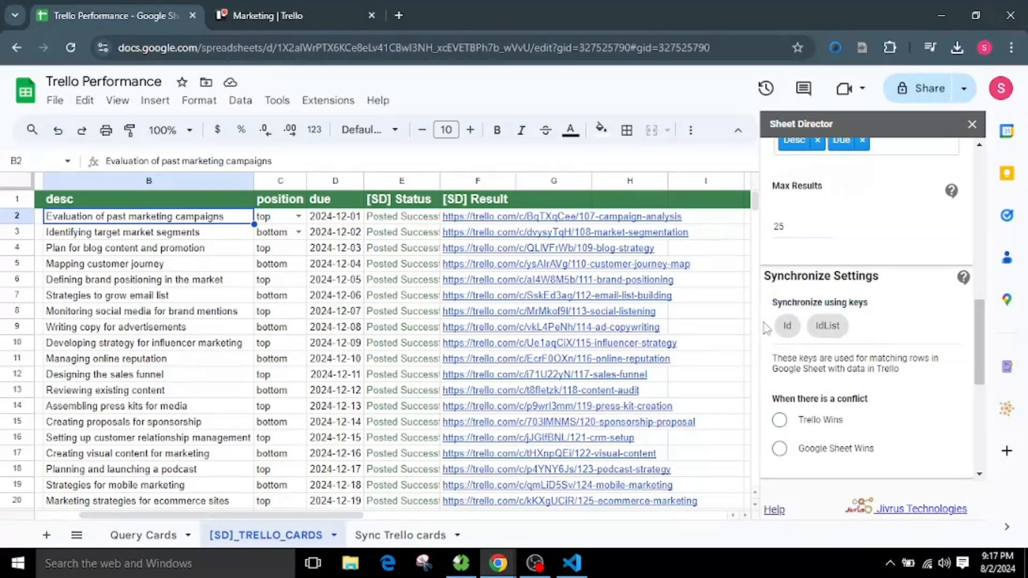
scroll(835, 337, "up", 3)
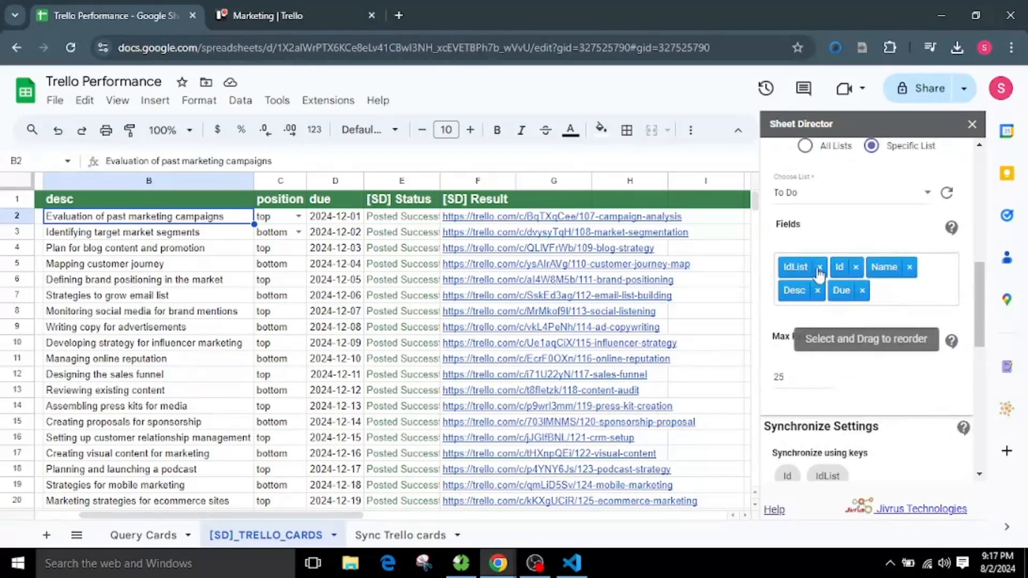
scroll(839, 395, "down", 3)
Try the Trello Wins and Google Sheet Wins conflict options, and read the description of Trello Wins.
scroll(839, 395, "down", 1)
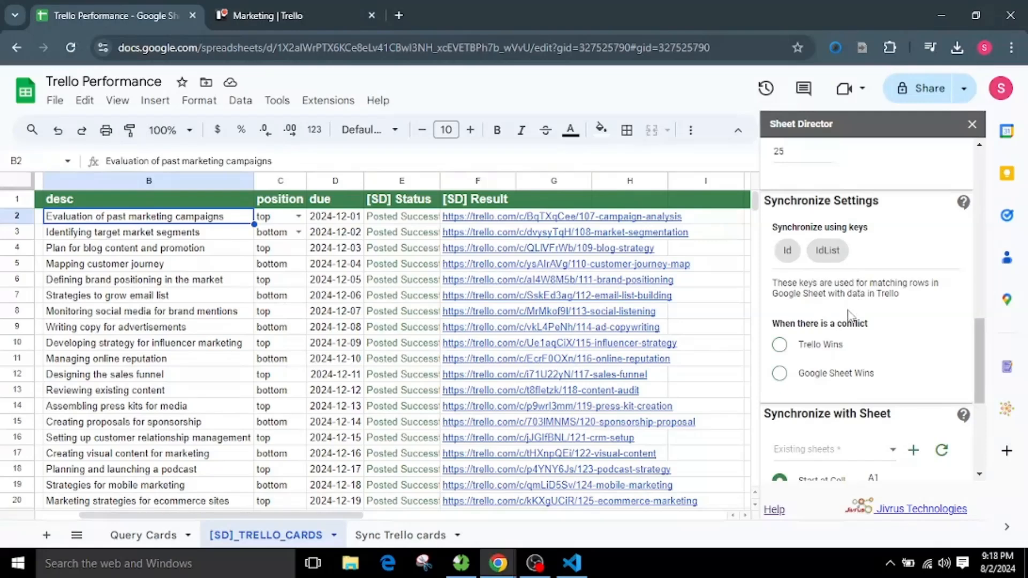
left_click_drag(784, 328, 878, 329)
left_click(901, 353)
scroll(901, 353, "down", 2)
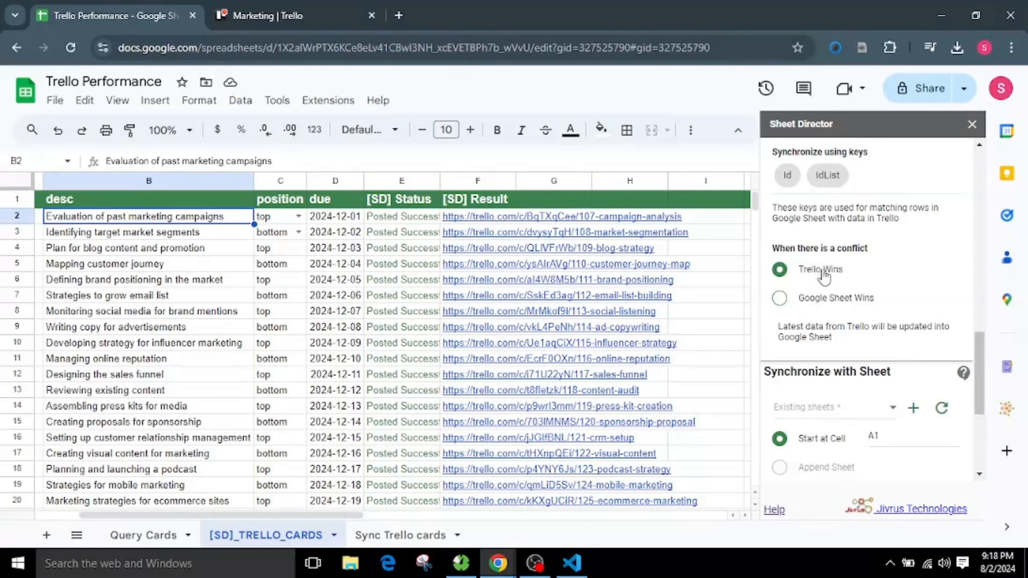
left_click(785, 304)
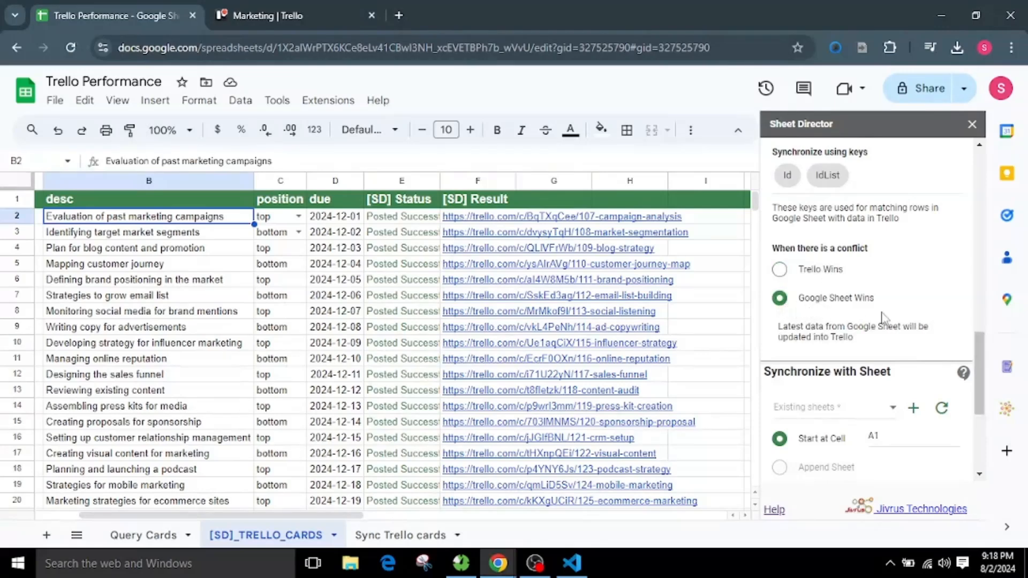
left_click(825, 272)
left_click_drag(777, 331, 886, 340)
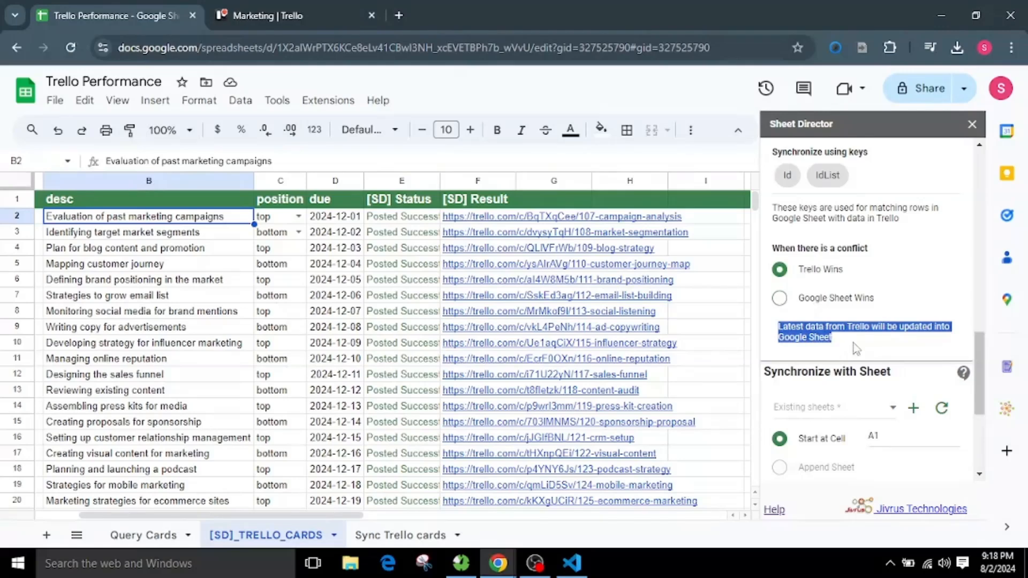
left_click(860, 346)
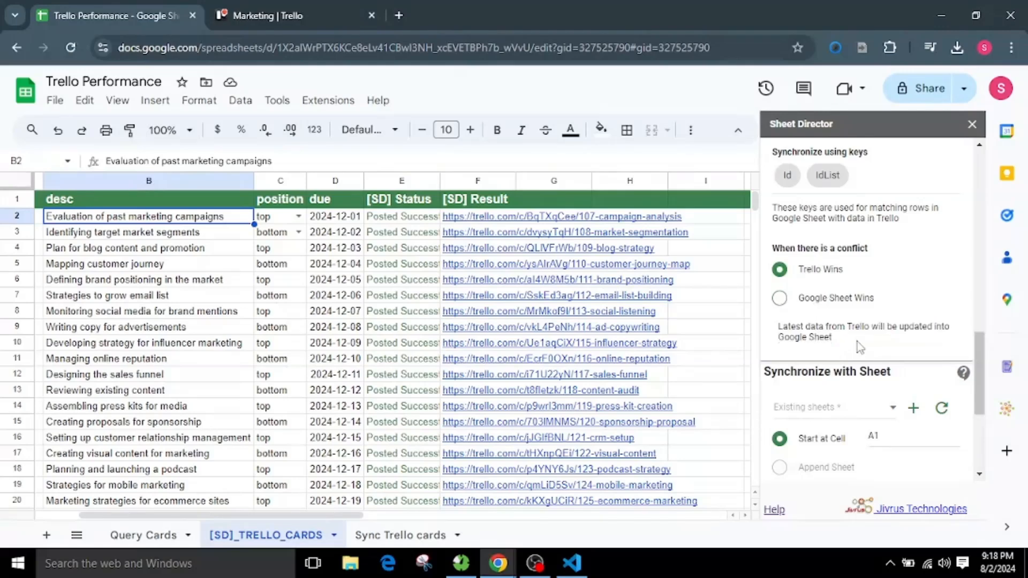
Set conflicts to resolve with Google Sheet Wins and read that option's description.
left_click(808, 298)
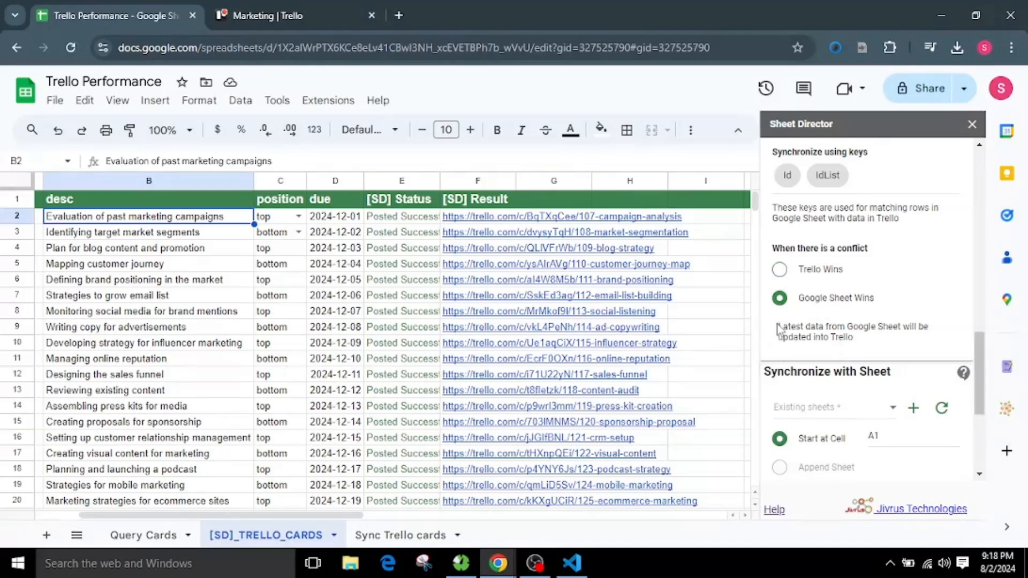
left_click_drag(777, 328, 892, 348)
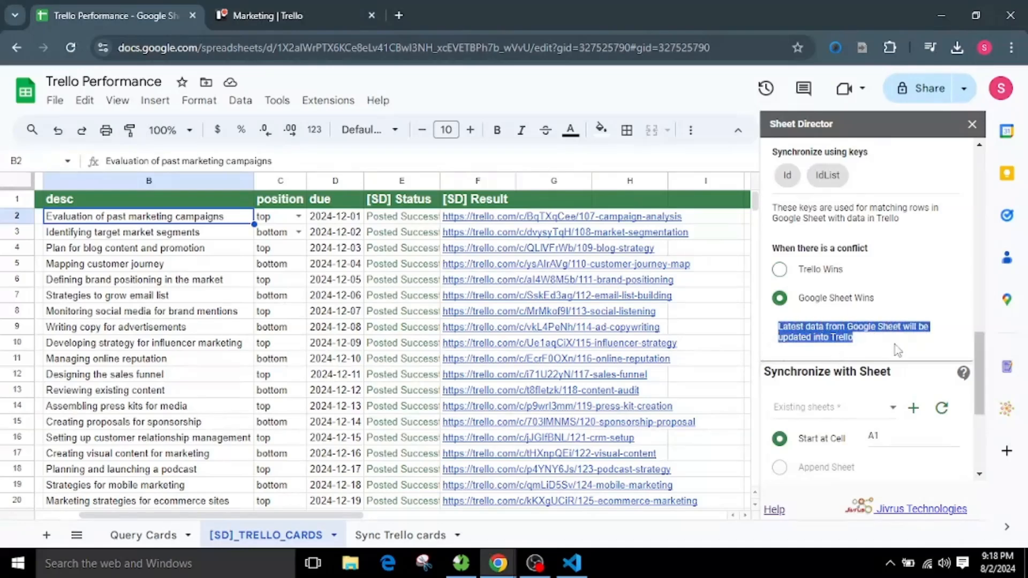
left_click(864, 351)
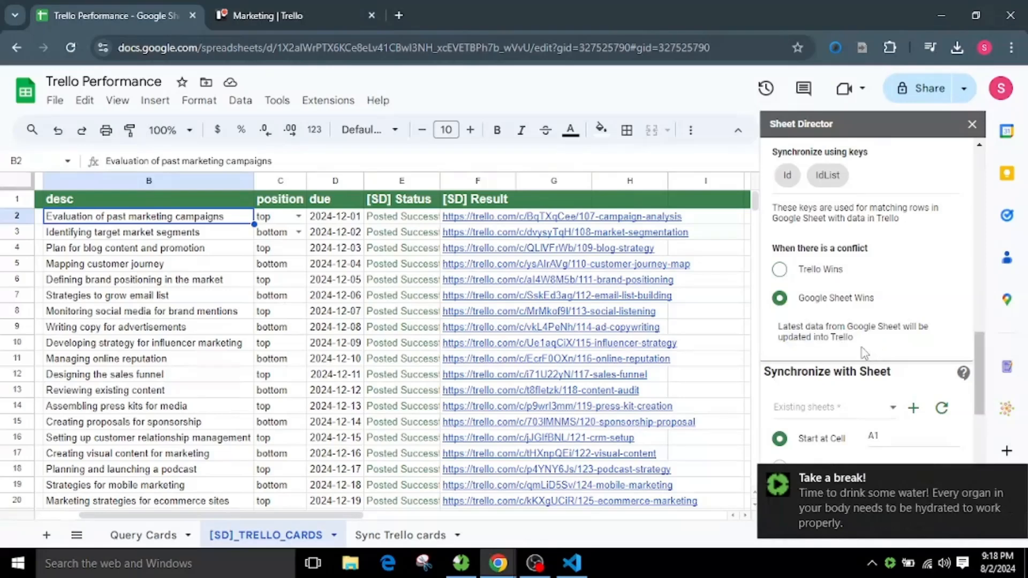
Refresh the existing sheets and choose Sync Trello cards as the sheet to synchronize, starting at cell A1.
scroll(864, 353, "down", 1)
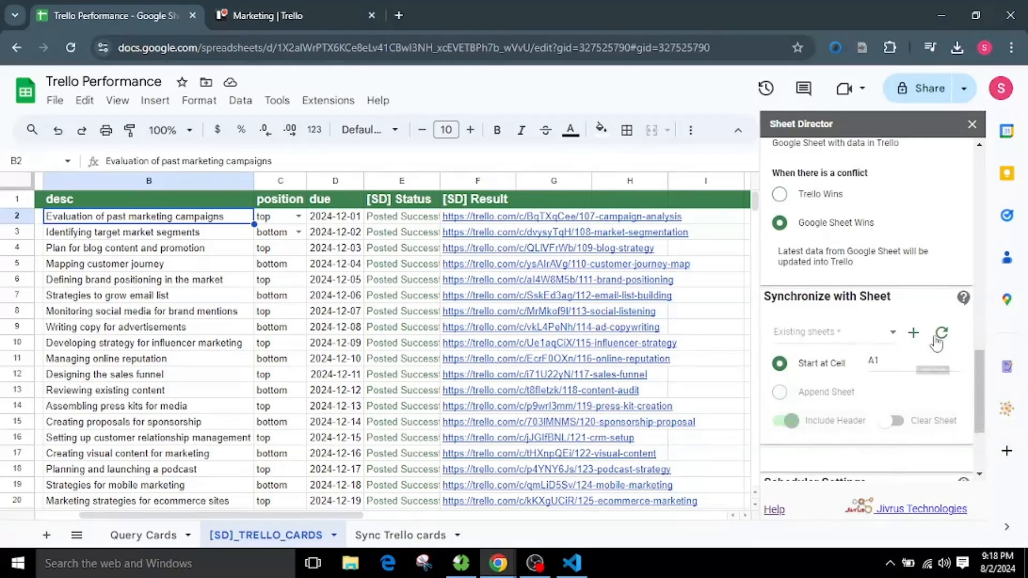
left_click(940, 335)
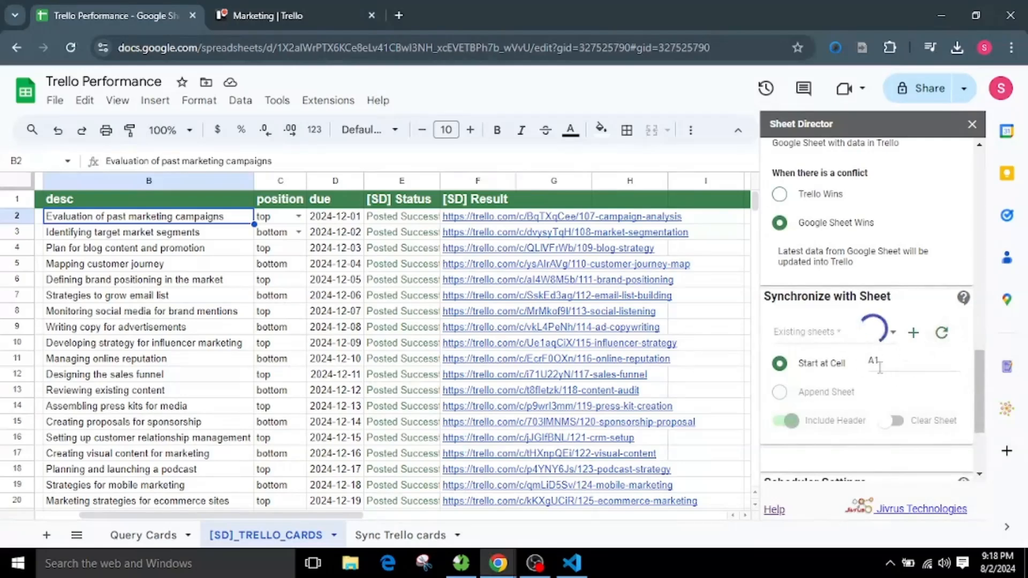
left_click(831, 339)
left_click(845, 402)
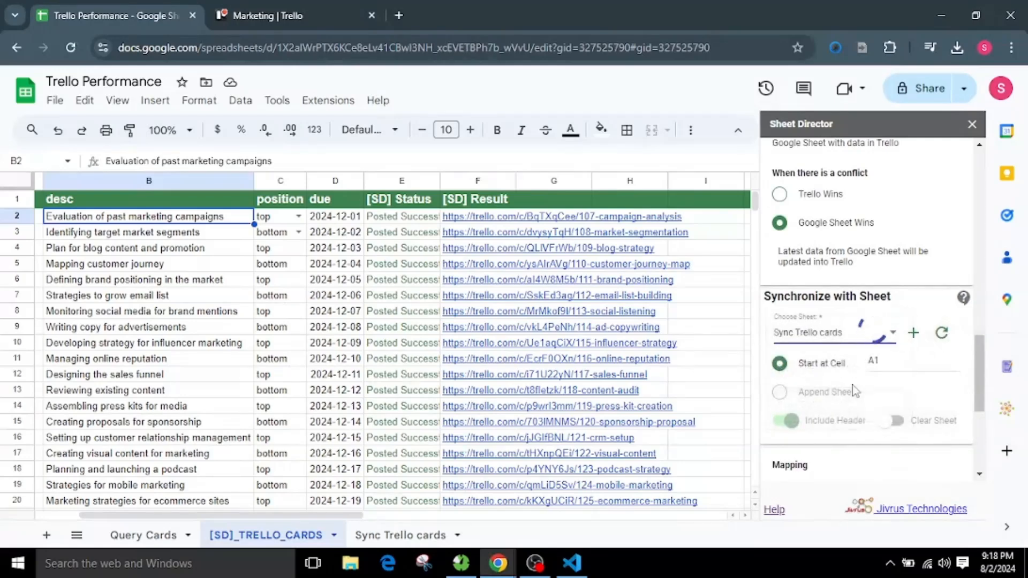
left_click(887, 358)
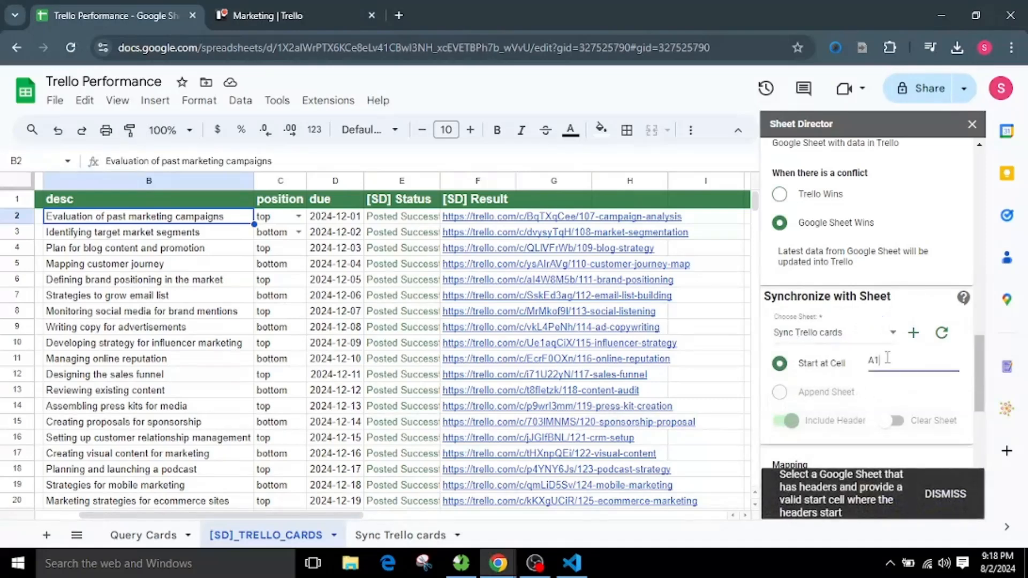
left_click(945, 493)
Execute the sync service and get the new Trello records into the empty Sync Trello cards sheet.
scroll(894, 435, "down", 2)
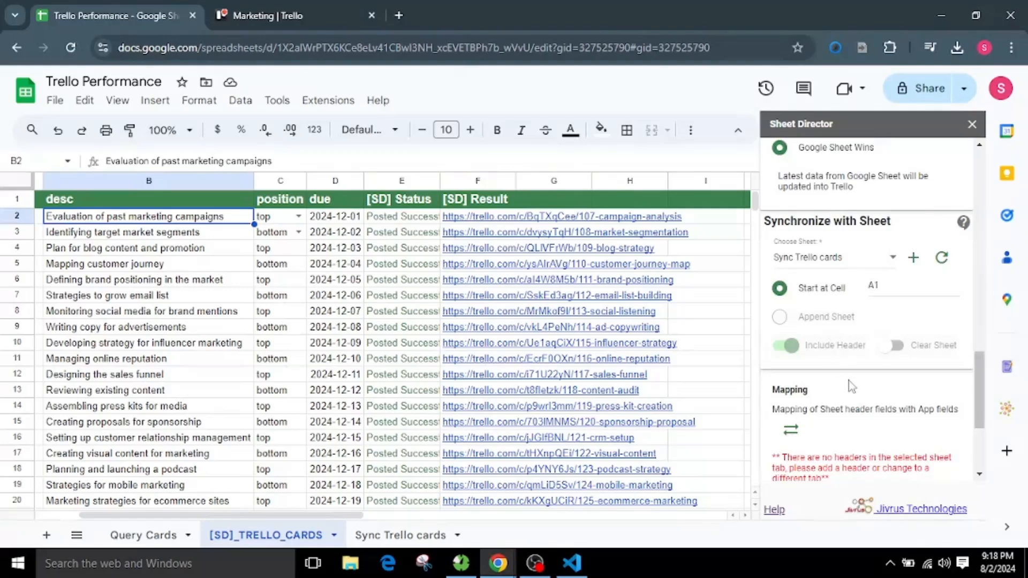
scroll(852, 386, "down", 3)
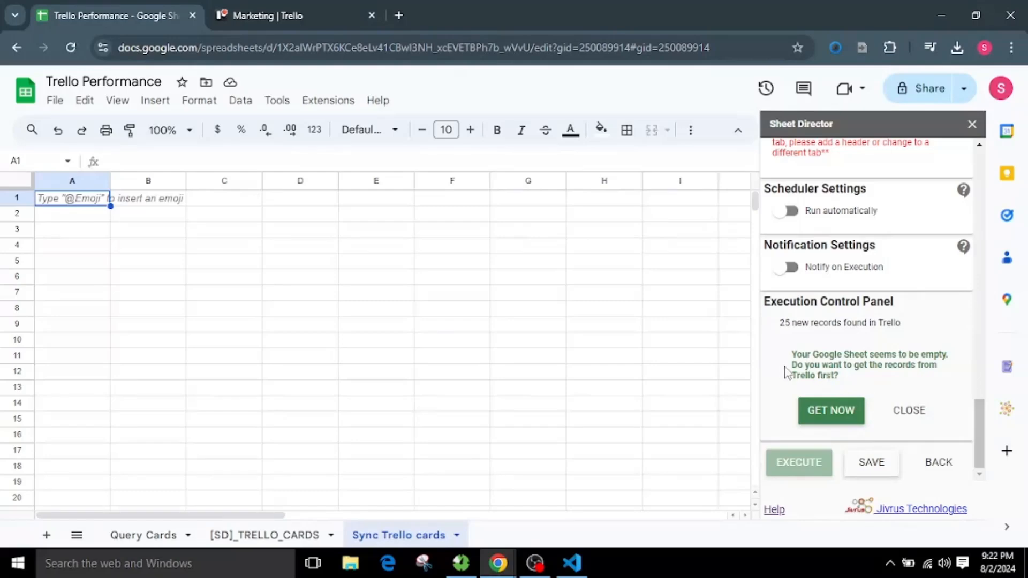
left_click_drag(791, 353, 883, 386)
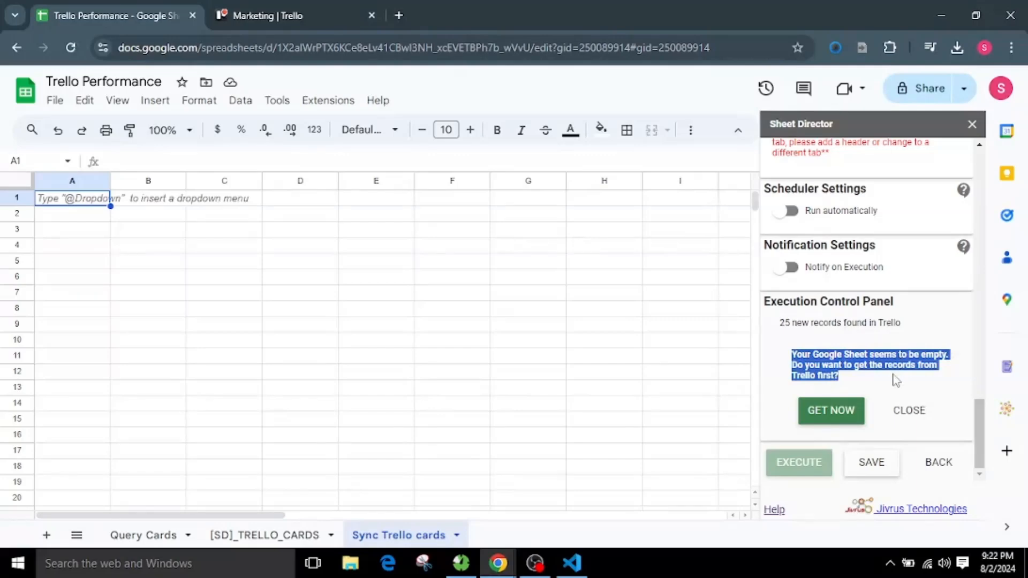
left_click(895, 379)
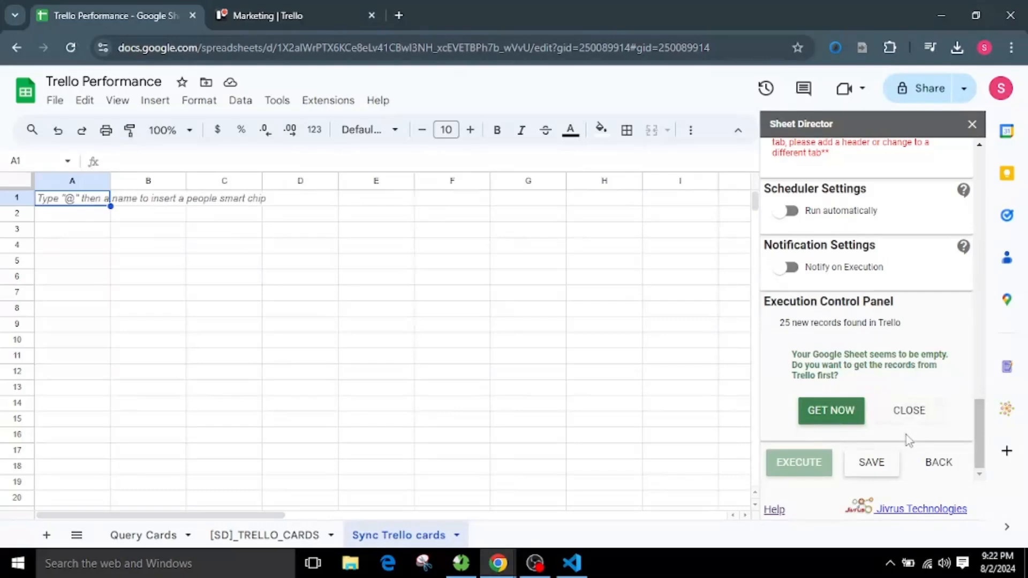
left_click(826, 422)
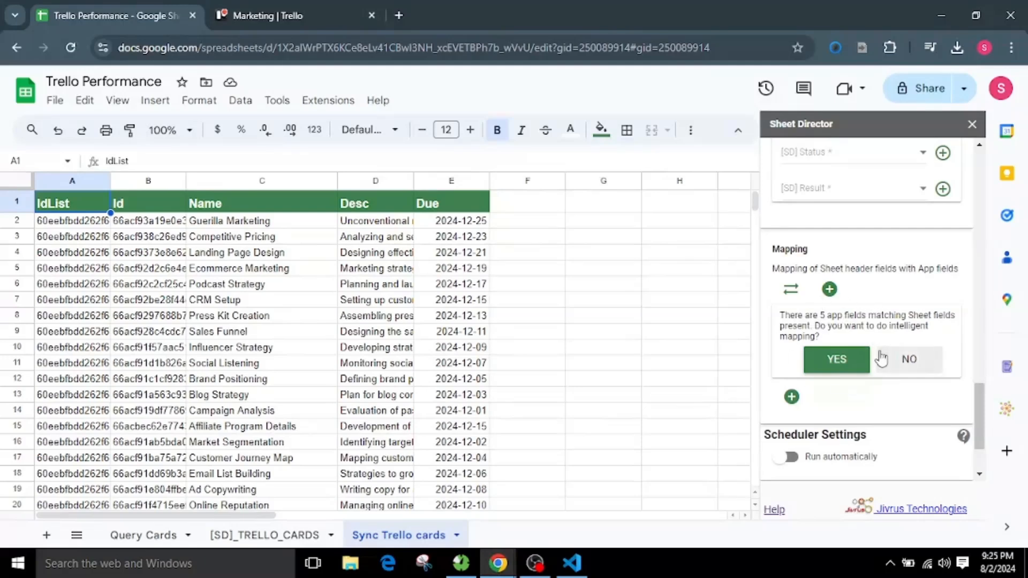
Accept the intelligent mapping of the matching app and sheet fields, and review the resulting field pairs.
scroll(882, 358, "down", 1)
scroll(881, 359, "up", 1)
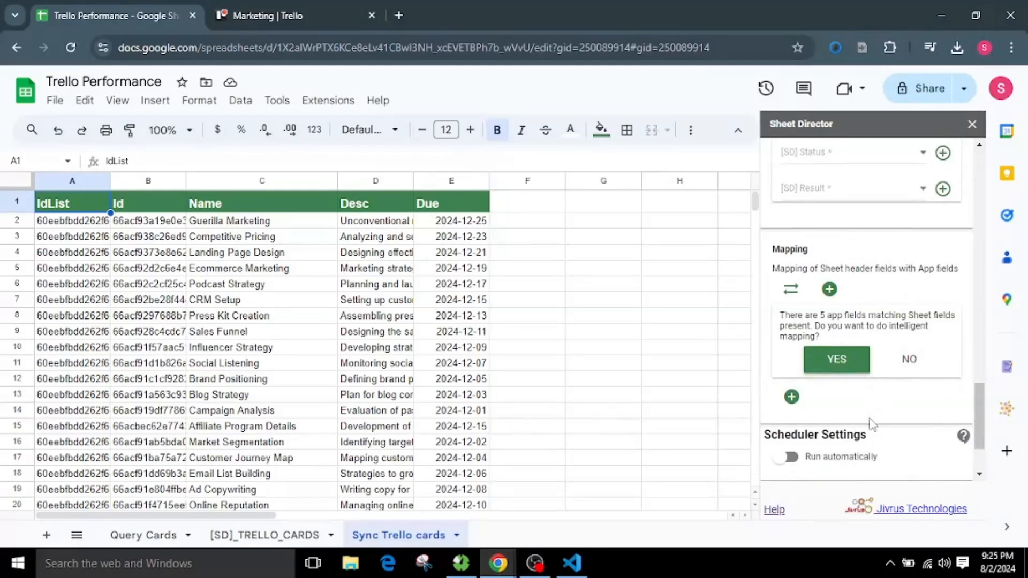
left_click(843, 371)
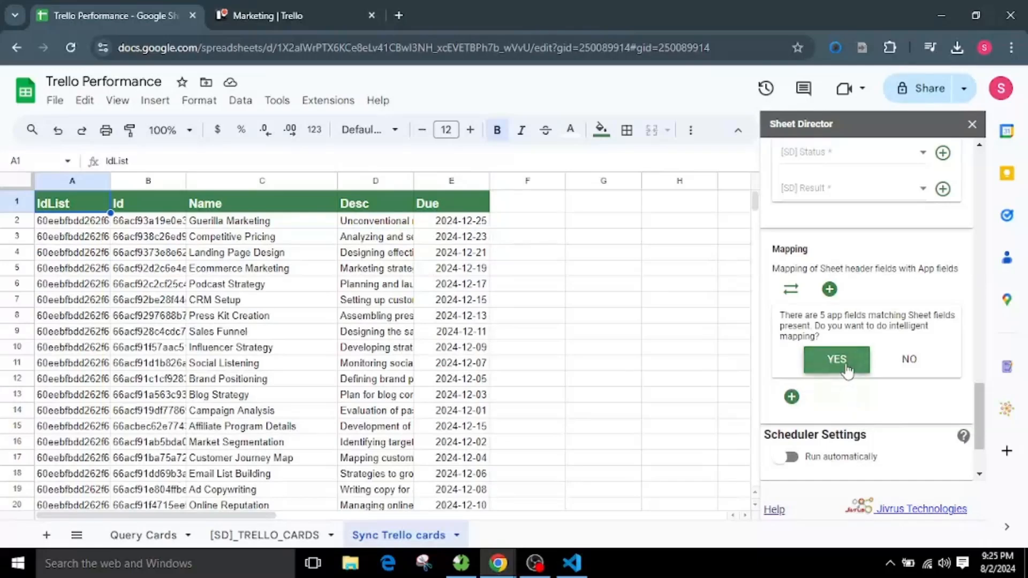
scroll(854, 399, "down", 3)
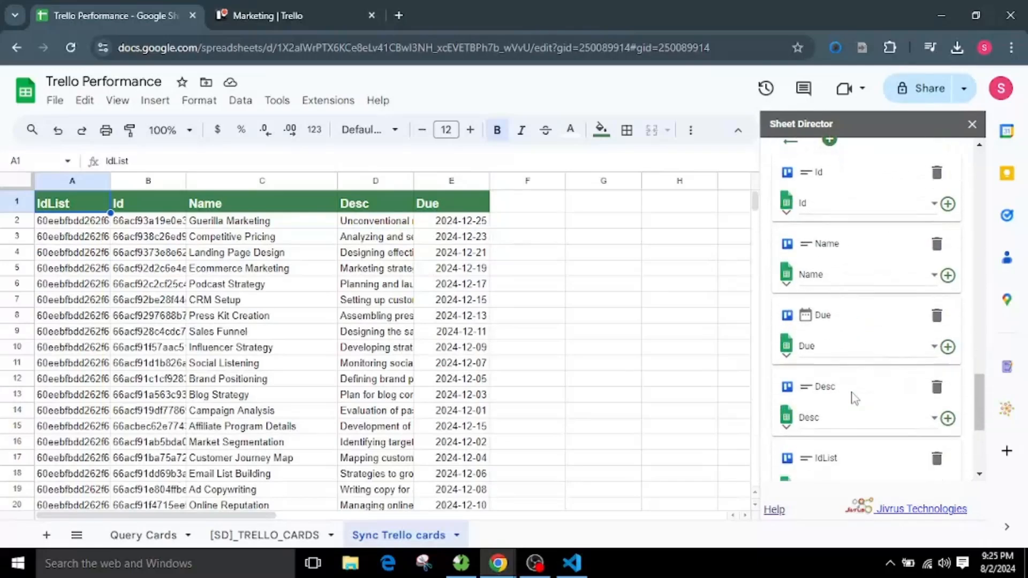
scroll(849, 422, "down", 2)
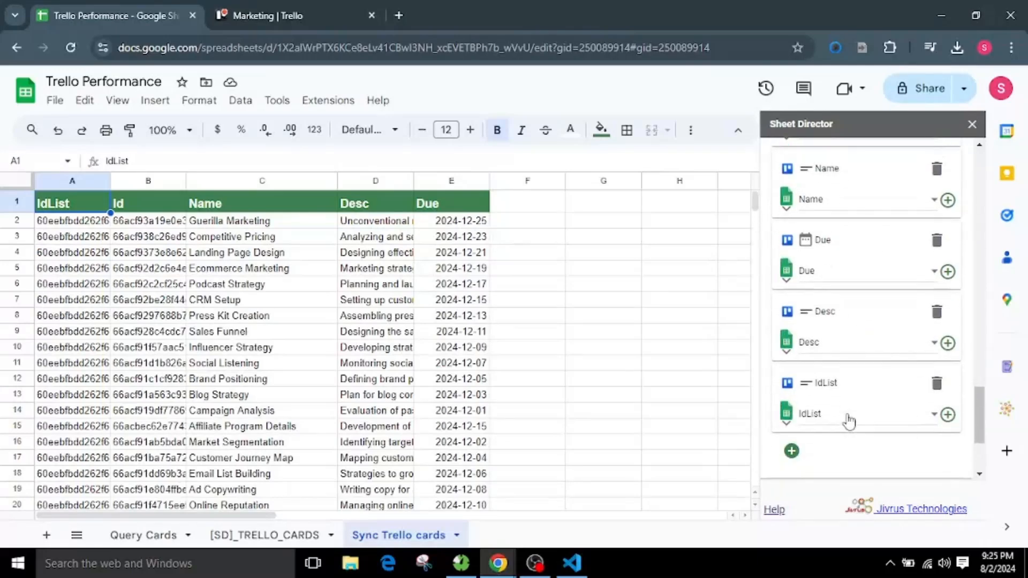
scroll(849, 422, "down", 3)
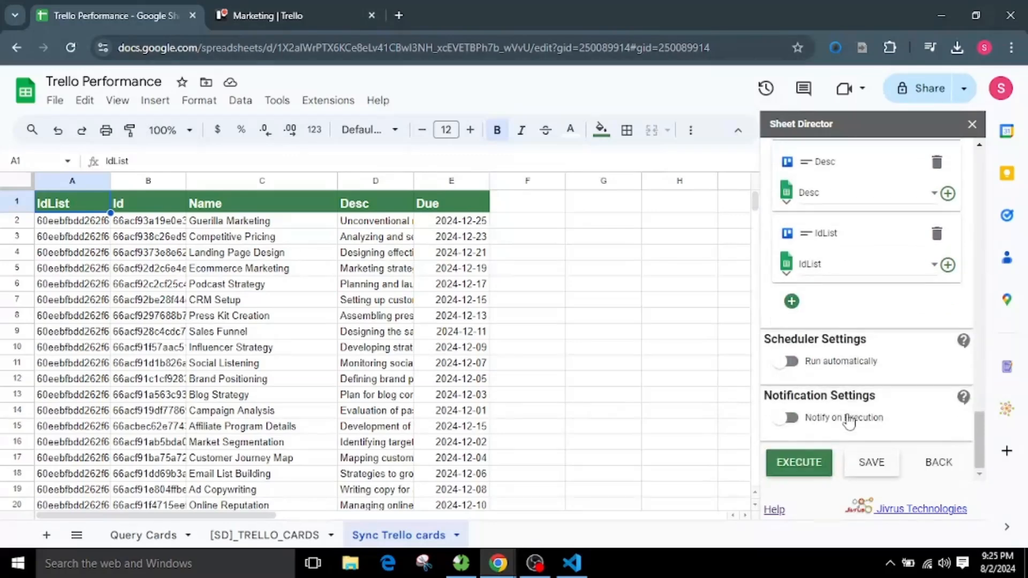
Check which sheet fields are available for mapping to the IdList app field.
left_click(845, 269)
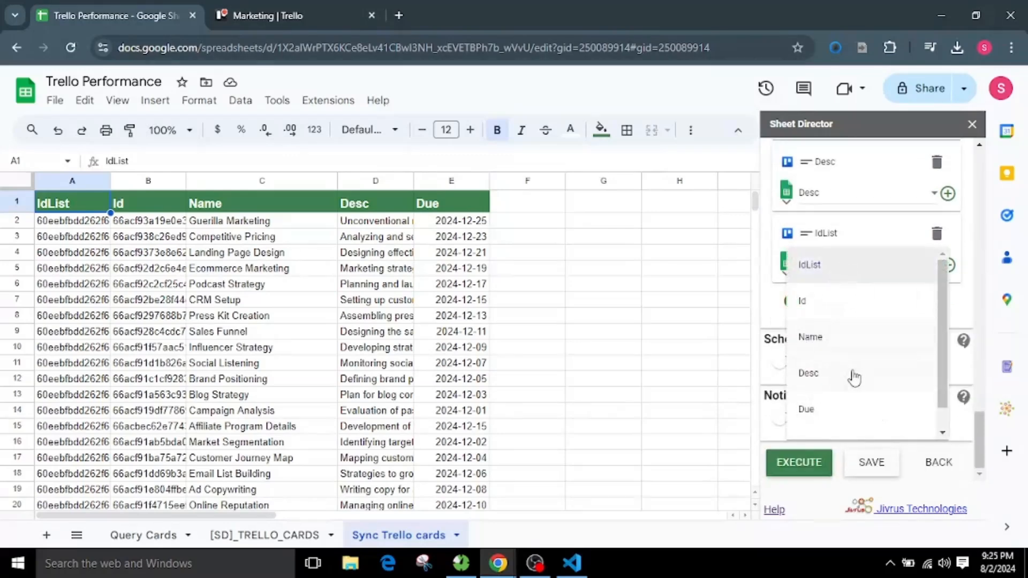
scroll(918, 378, "down", 1)
scroll(918, 378, "up", 1)
left_click(963, 371)
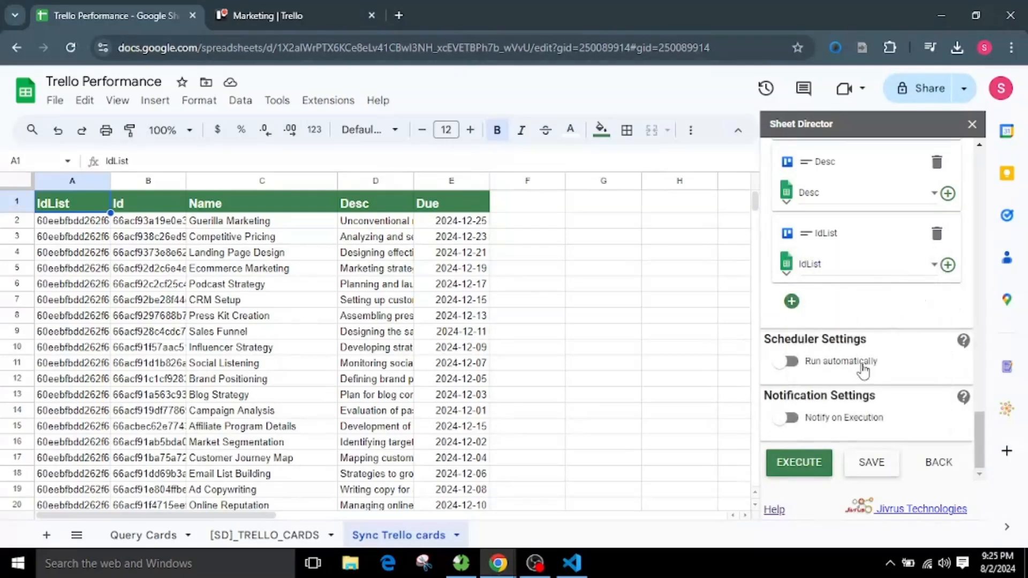
Create the [SD] Status and [SD] Result columns in the sheet for the synchronization status and result.
scroll(842, 420, "up", 7)
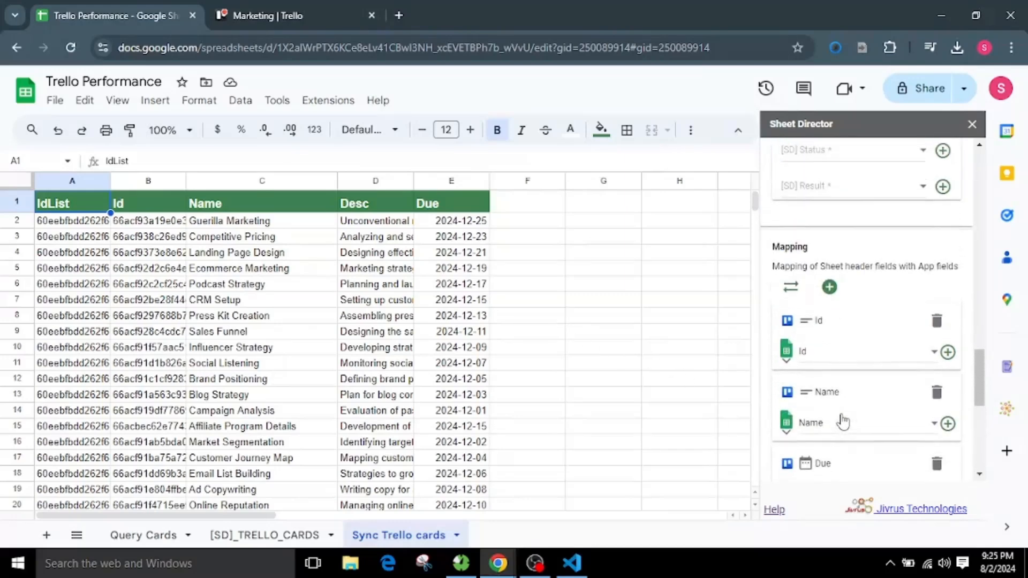
scroll(842, 421, "up", 3)
scroll(842, 420, "up", 2)
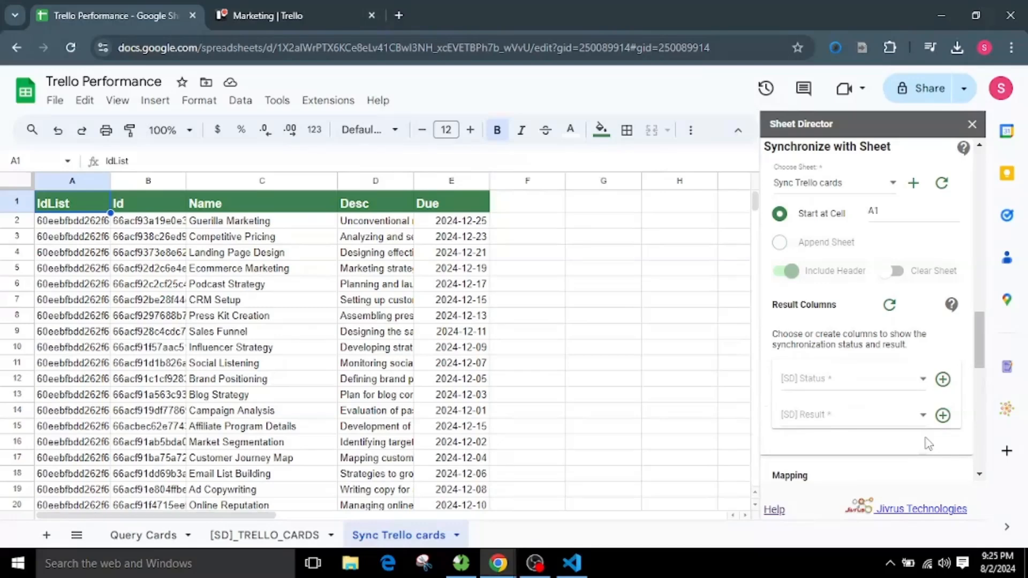
scroll(910, 420, "down", 2)
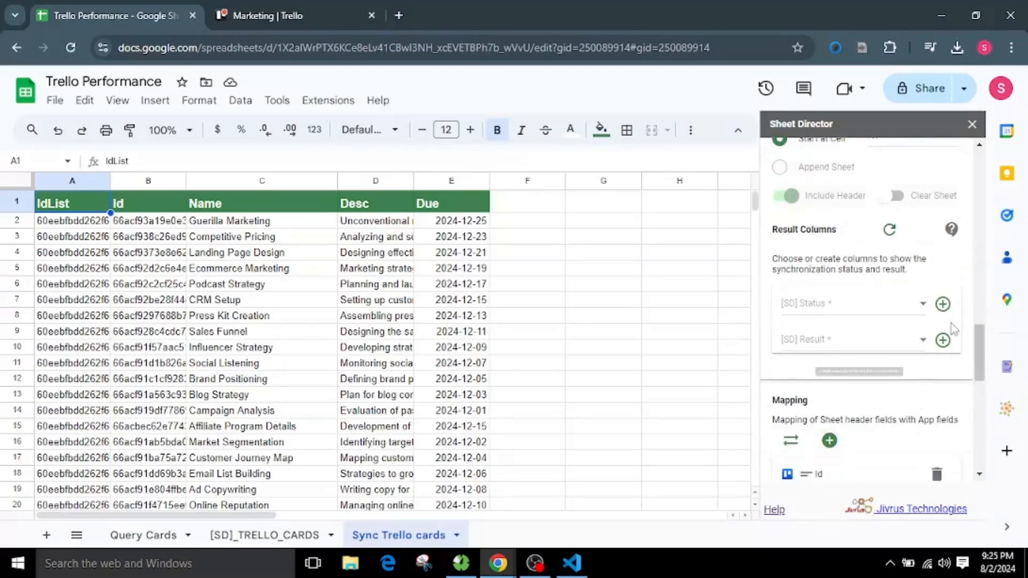
left_click(942, 305)
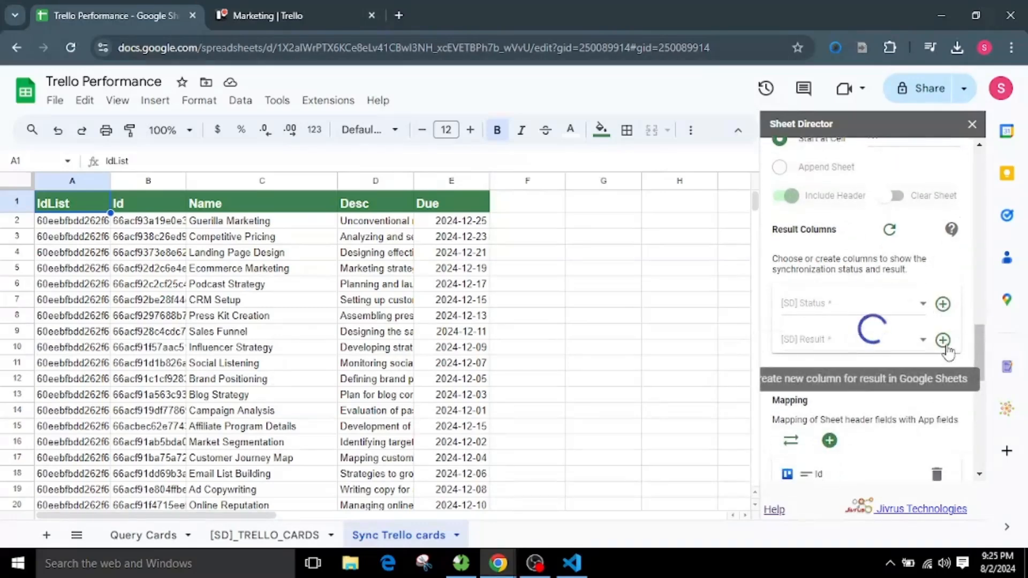
left_click(946, 344)
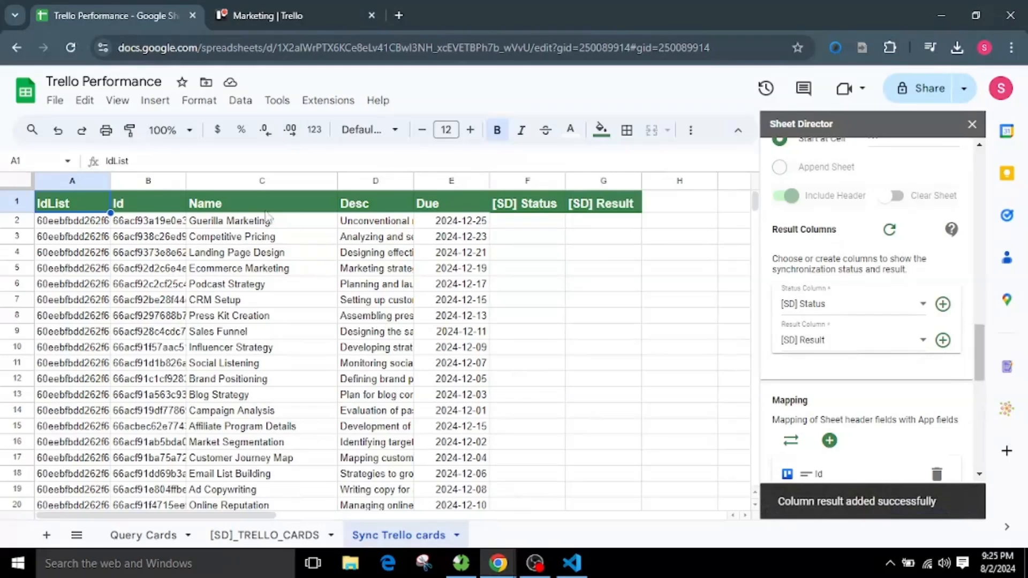
Resize the Name and Desc columns of the sheet to fit their data.
left_click_drag(213, 188, 351, 210)
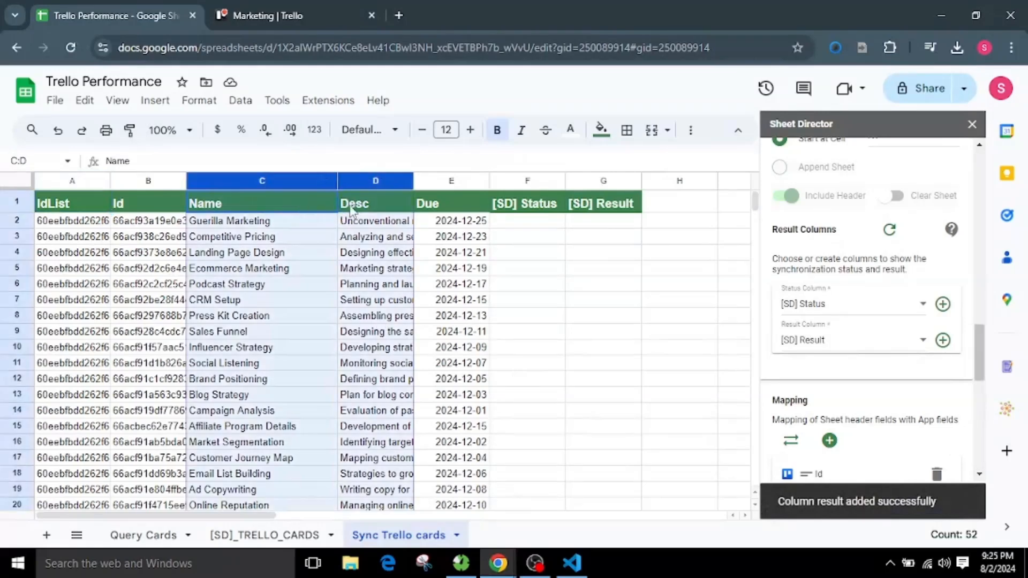
right_click(300, 185)
left_click(375, 372)
left_click(400, 335)
left_click(532, 374)
left_click(594, 410)
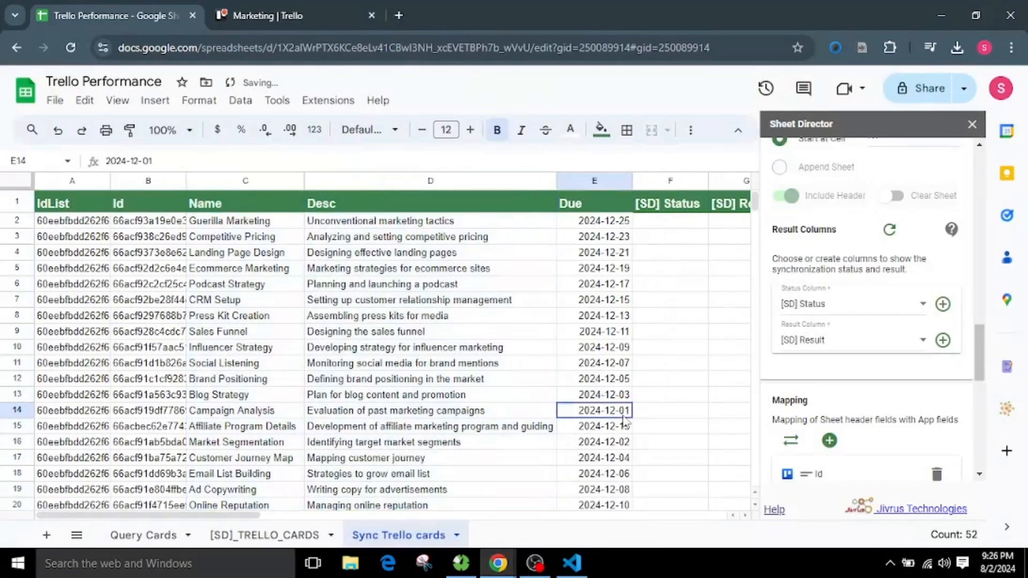
Append "Details" to the Guerilla Marketing name in row 2 and "and skills" to its description.
left_click(282, 224)
type("Details")
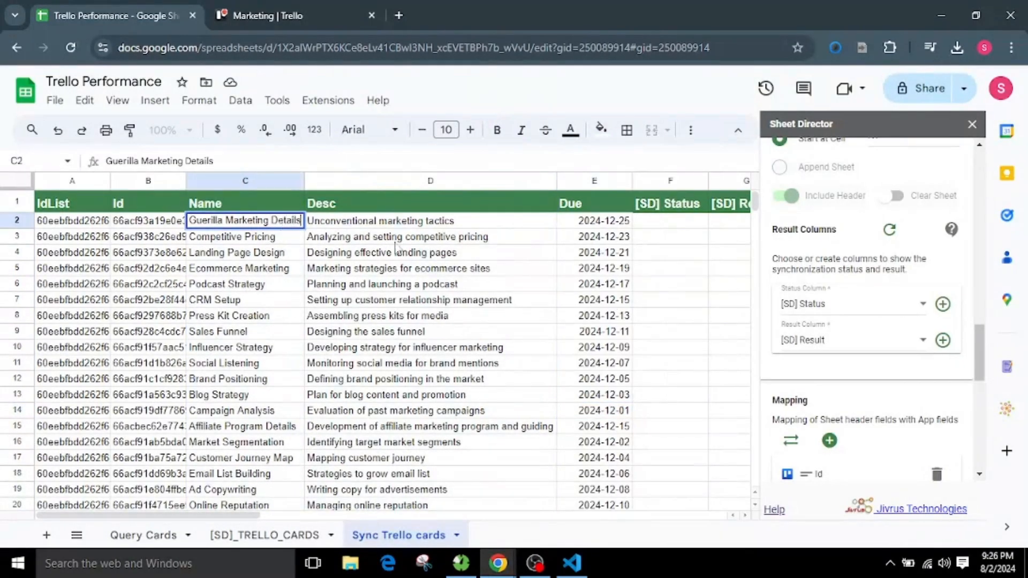
double_click(472, 220)
type("and skills")
Append "Information" to the Competitive Pricing name in row 3 and "in Products" to its description.
left_click(283, 237)
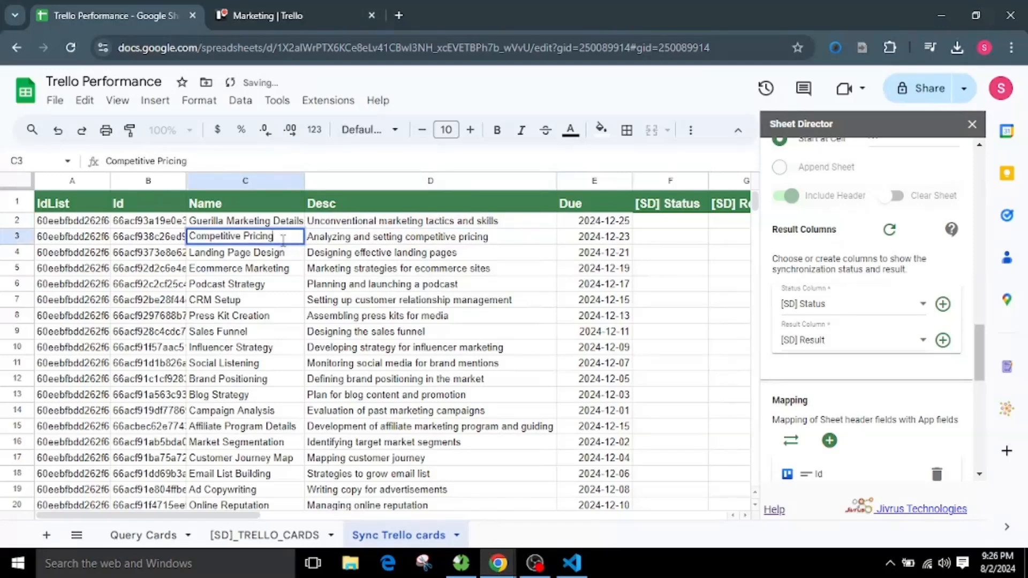
double_click(283, 237)
type("Information")
left_click(336, 286)
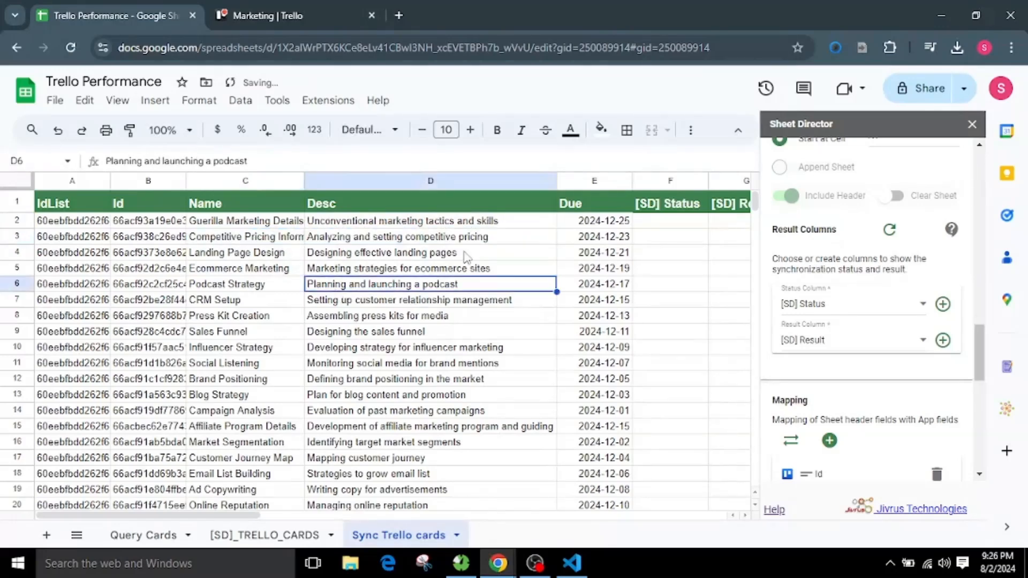
double_click(466, 237)
type("in Products")
Append "and SEO Improvement" to the Landing Page Design name in row 4 and "for products" to its description.
left_click(289, 255)
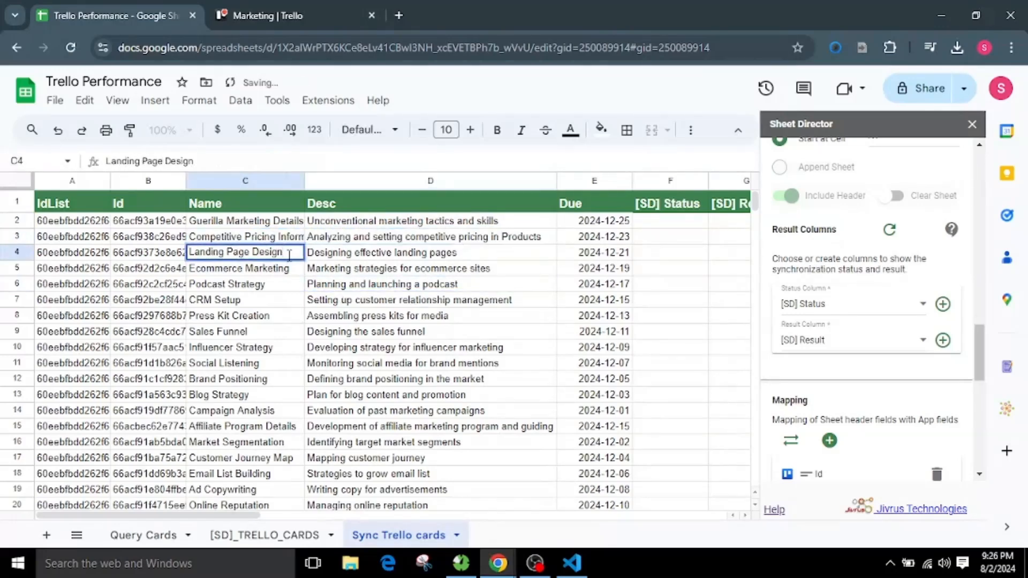
double_click(289, 255)
type("and SEO Improvement")
left_click(364, 331)
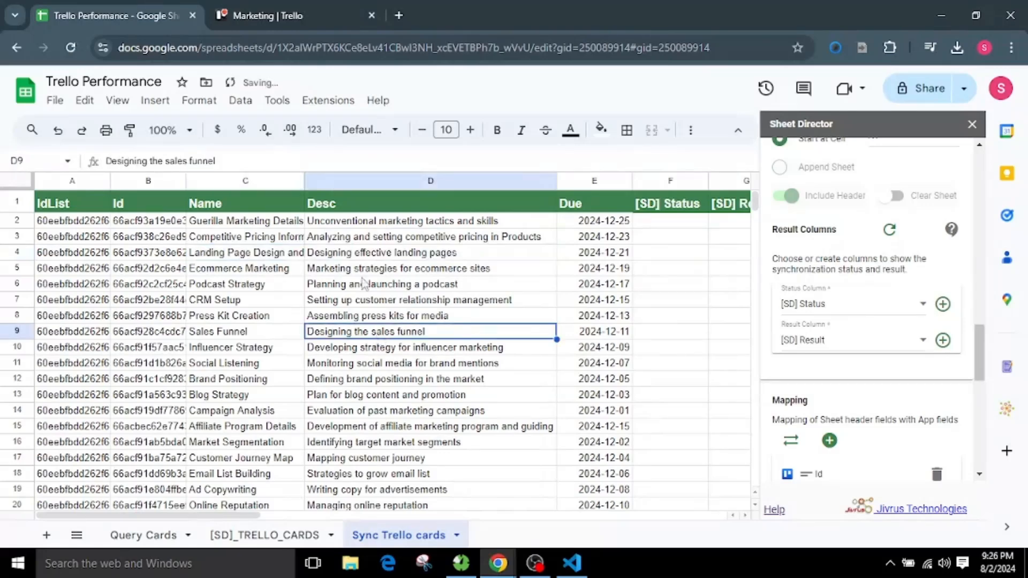
double_click(452, 254)
type("for products")
left_click(514, 320)
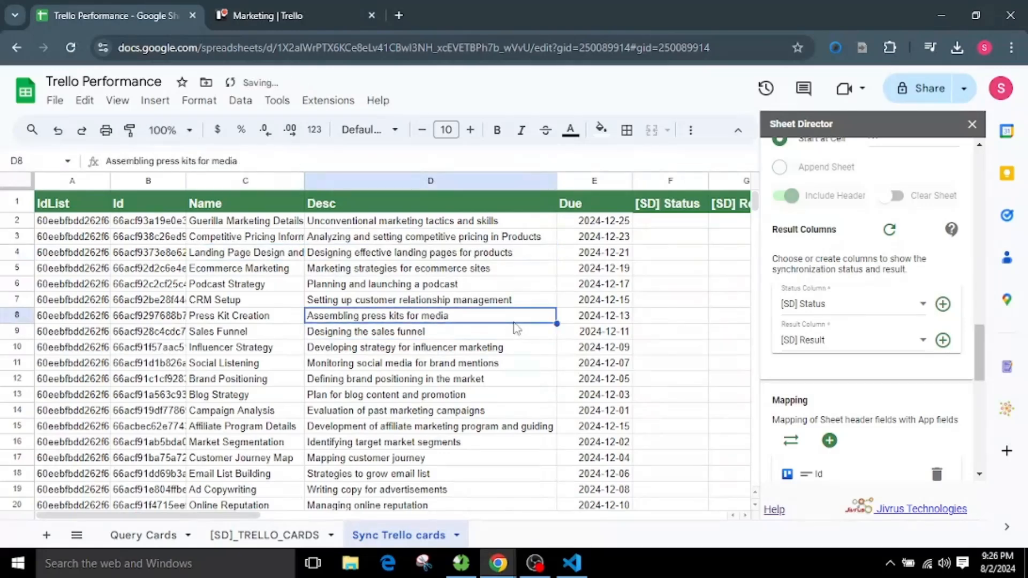
Switch to Trello, open the Guerilla Marketing card and examine its title and description before the sync.
left_click(256, 224)
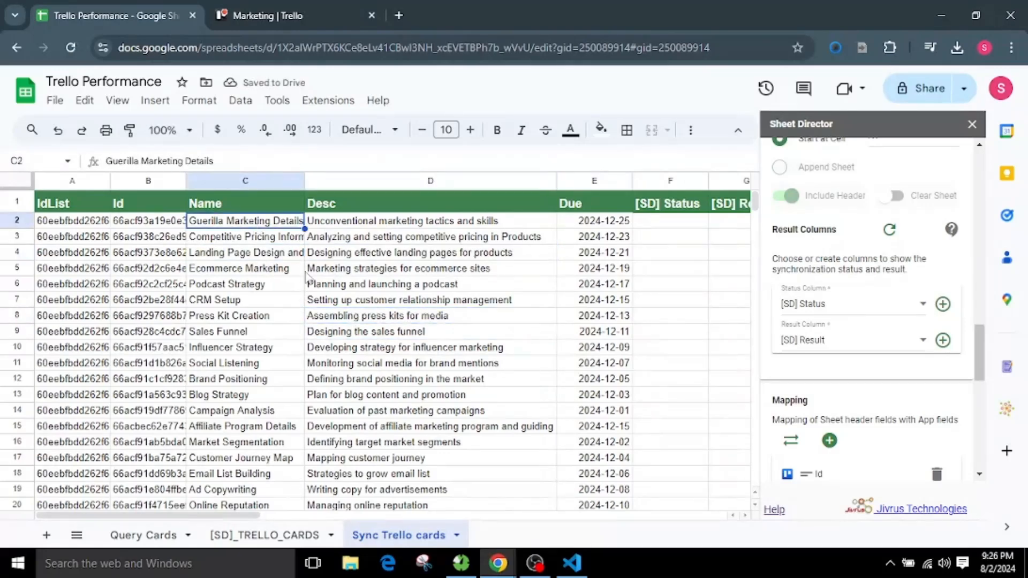
left_click(307, 5)
left_click(358, 220)
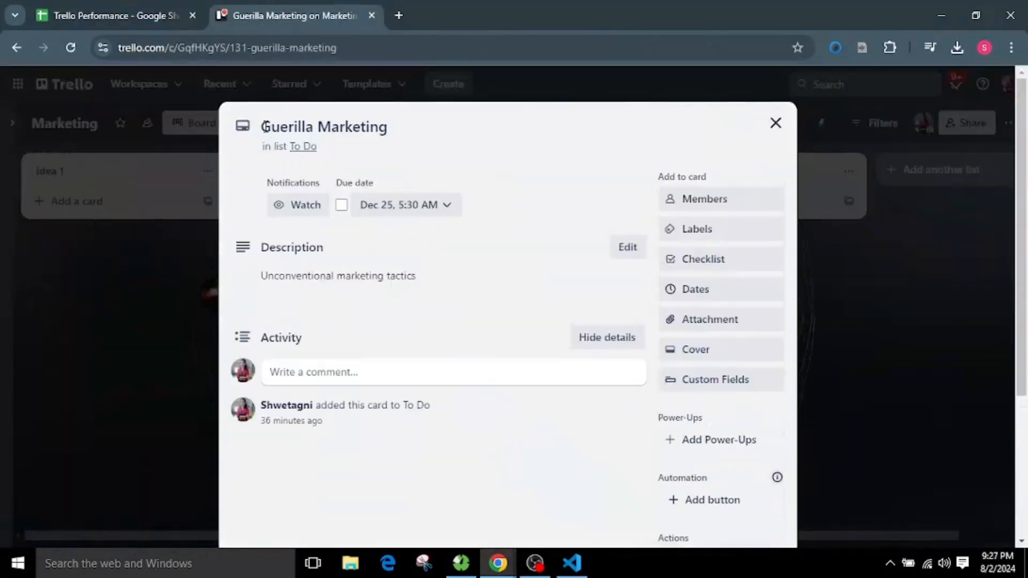
left_click(265, 126)
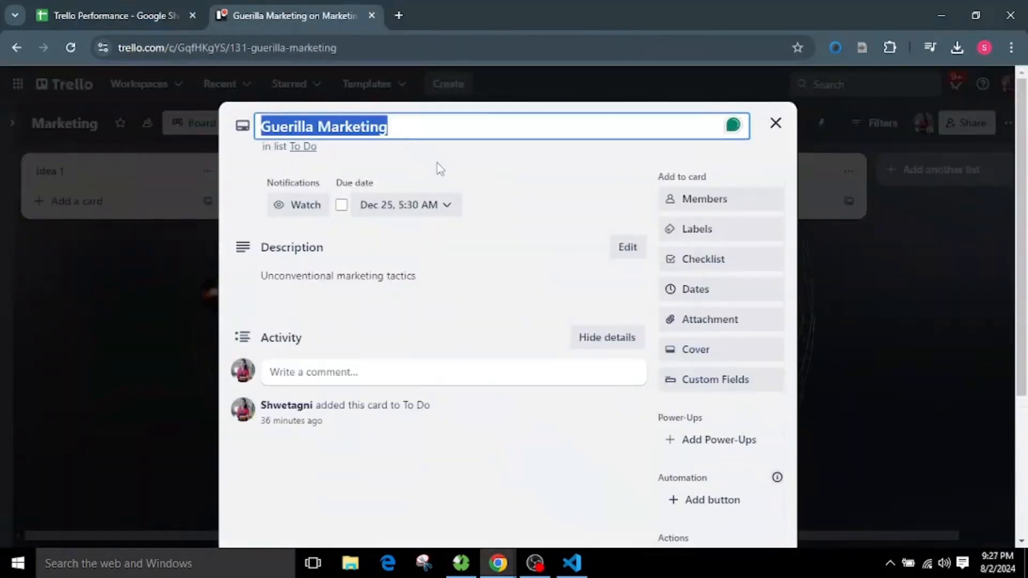
left_click(438, 166)
left_click(284, 277)
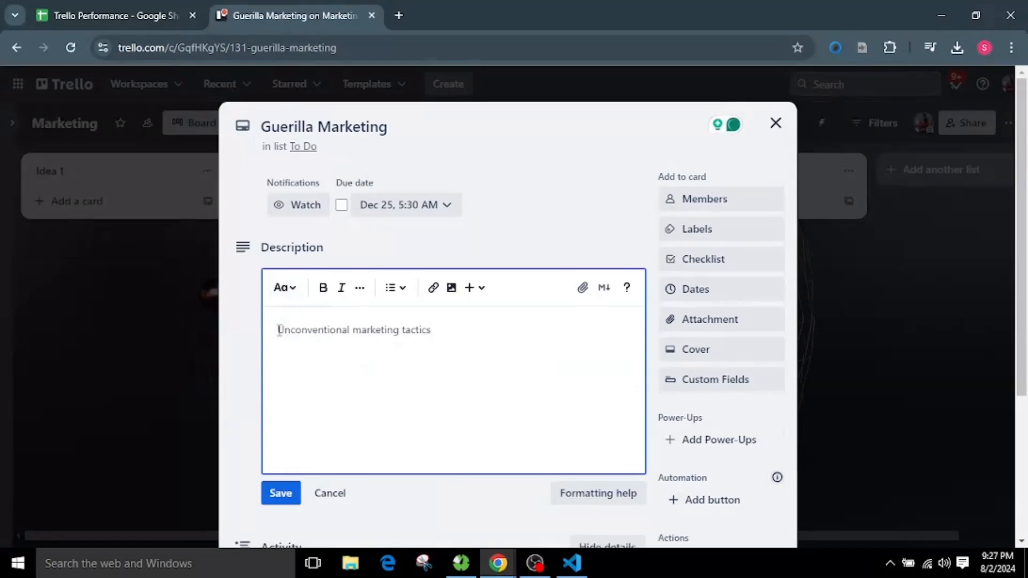
left_click_drag(277, 329, 444, 350)
left_click(249, 343)
Switch back to the Trello Performance spreadsheet and execute the sync service.
left_click(107, 15)
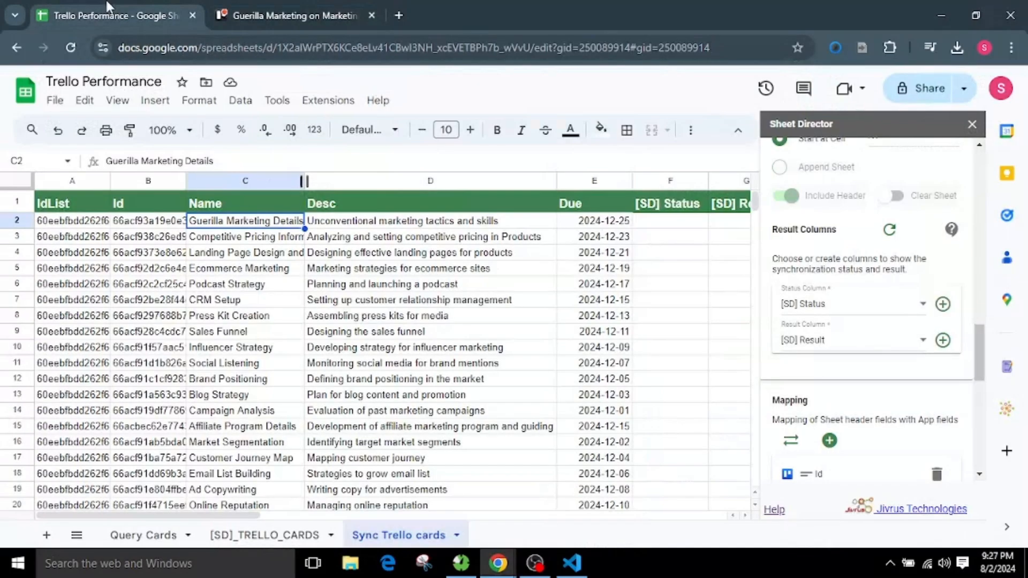
left_click_drag(123, 517, 147, 517)
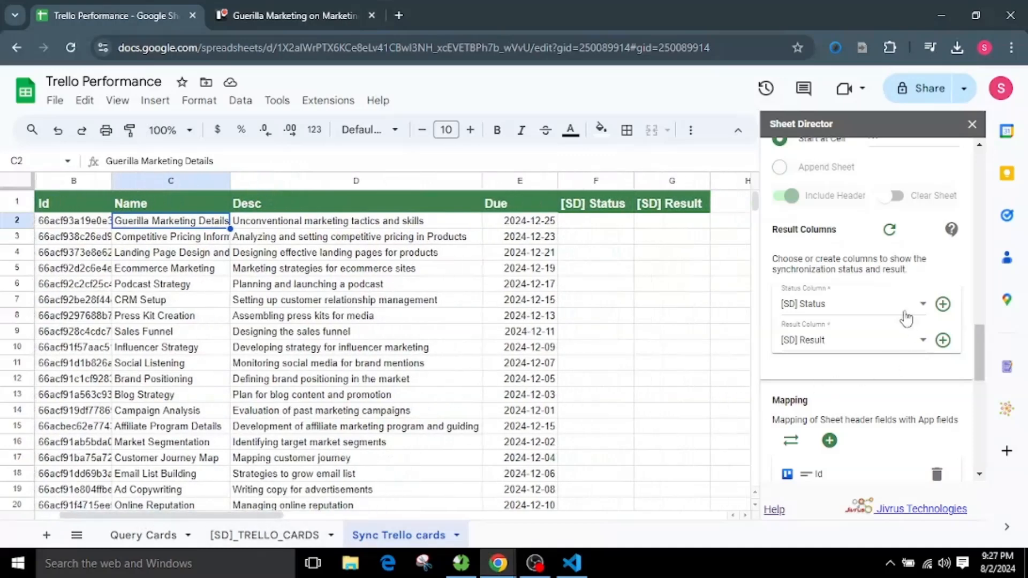
scroll(905, 318, "down", 10)
left_click(803, 462)
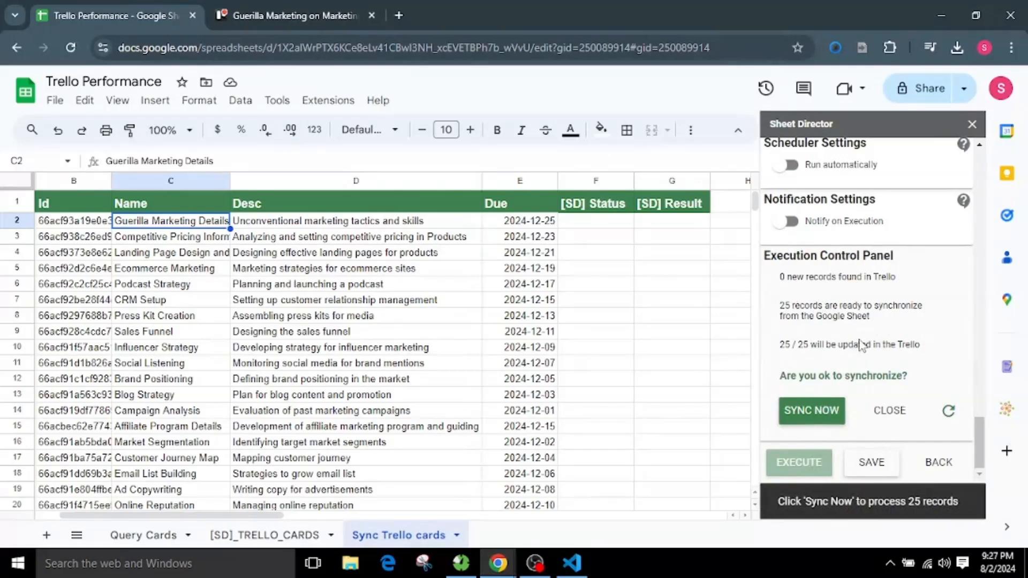
Review the record summary in the Execution Control Panel and start the synchronization.
left_click_drag(780, 278, 907, 284)
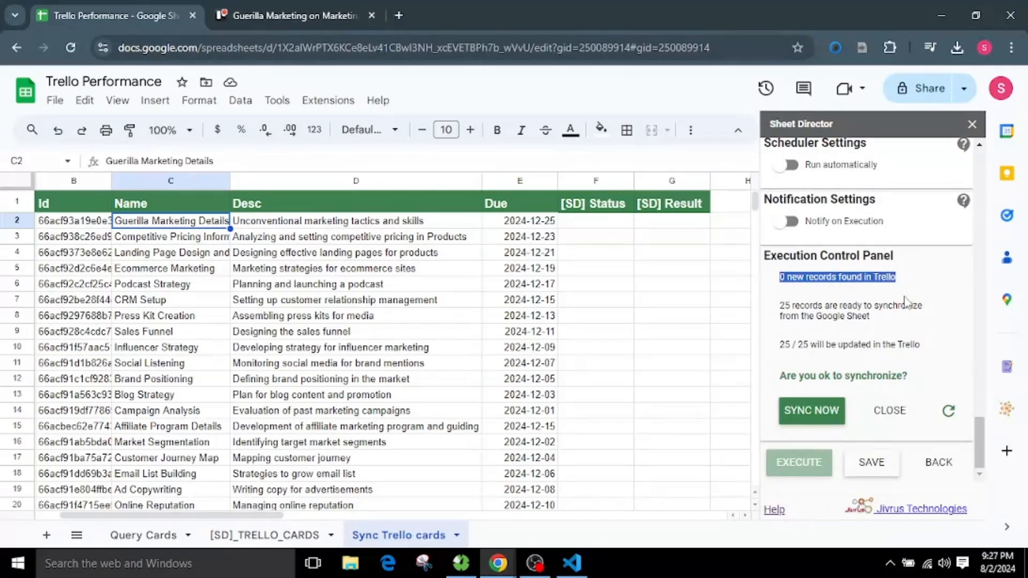
left_click_drag(779, 306, 917, 333)
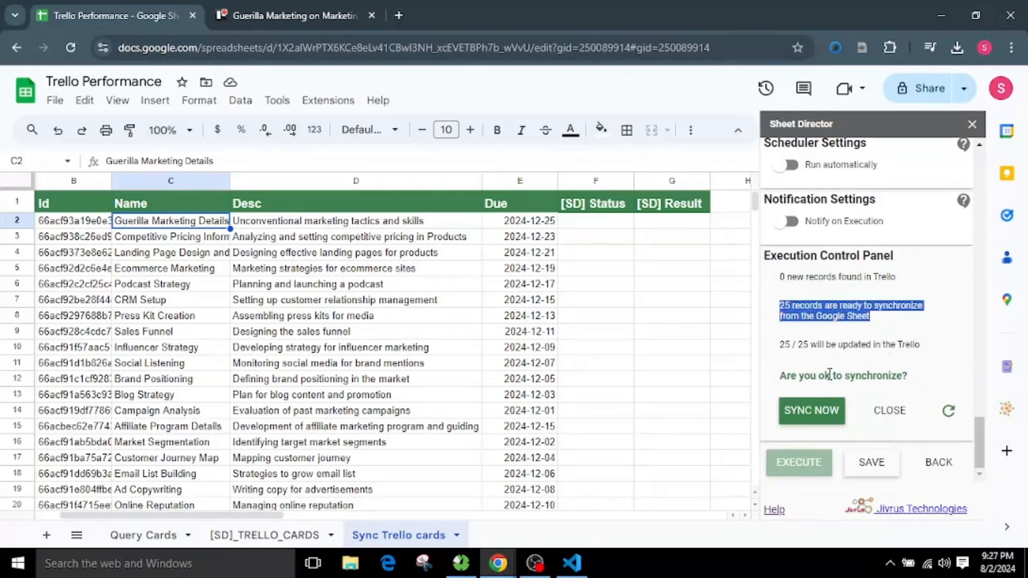
left_click_drag(779, 346, 932, 359)
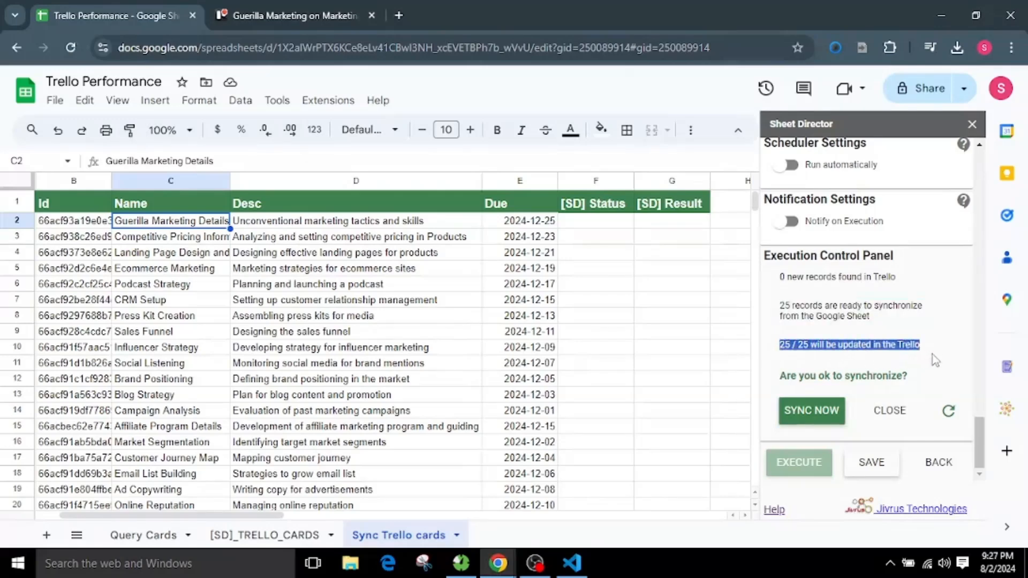
left_click(934, 381)
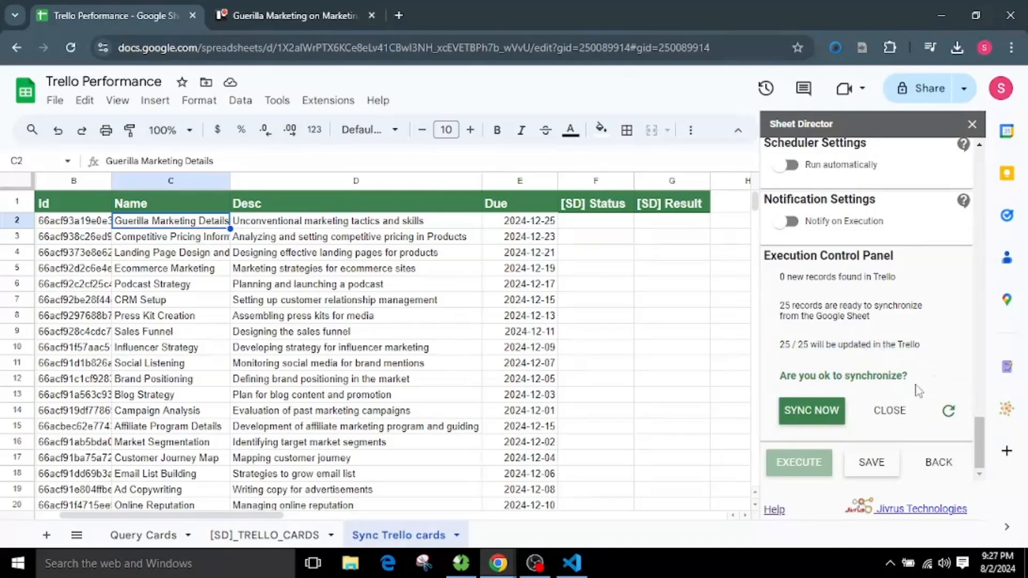
left_click_drag(779, 376, 938, 384)
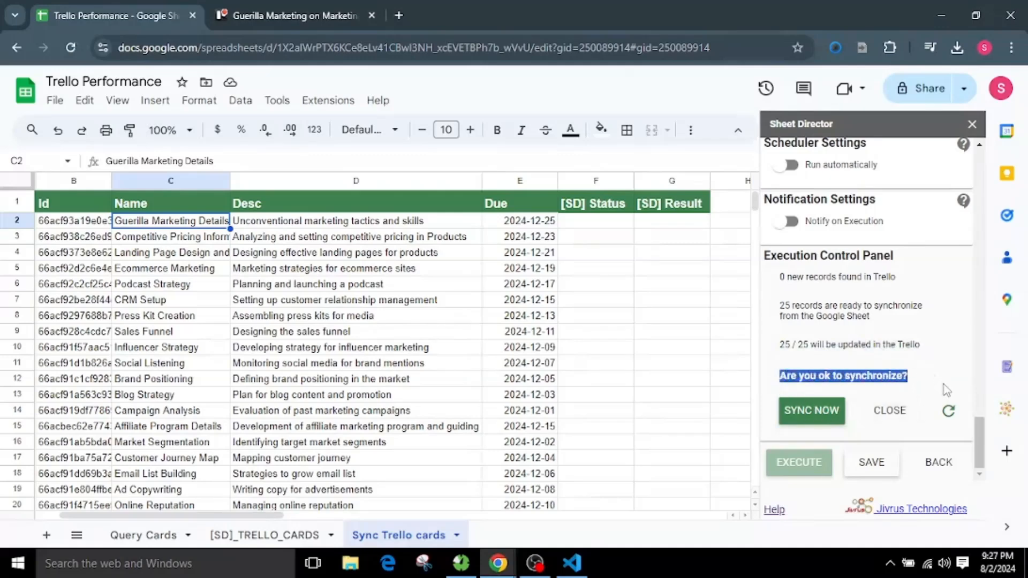
left_click(943, 377)
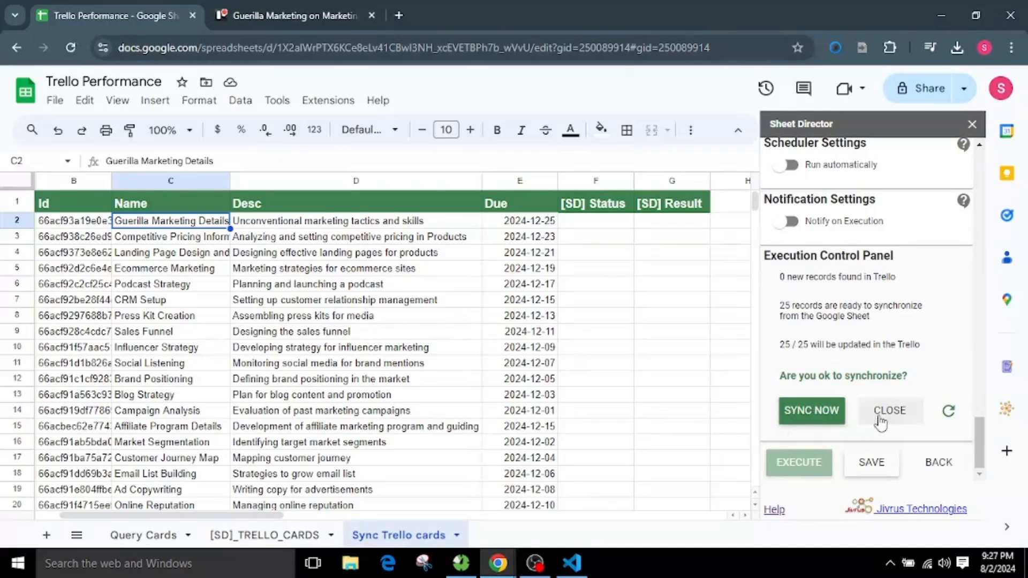
left_click(811, 415)
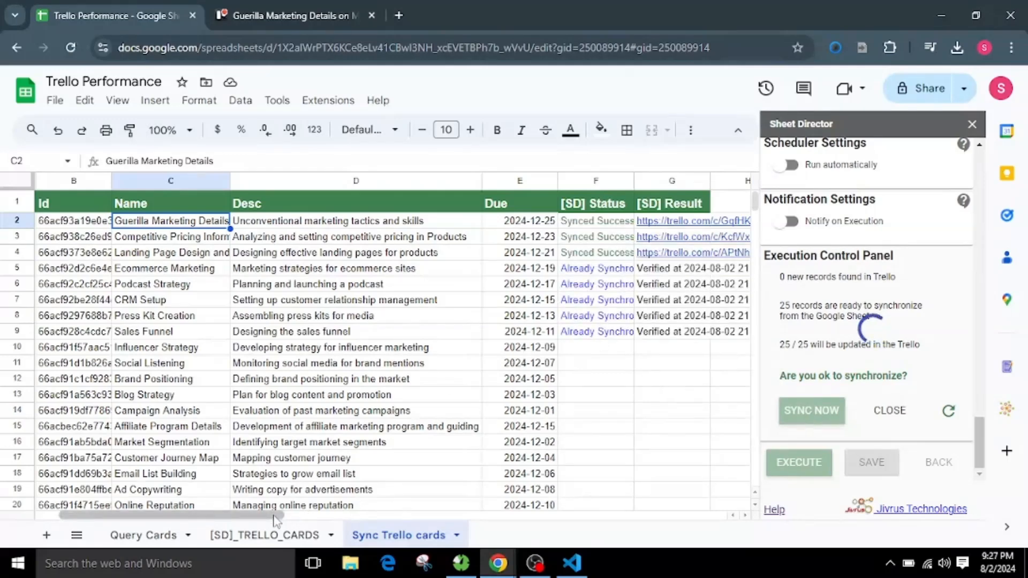
Examine the [SD] Status entries for the edited row 2 and the unedited row 5.
left_click_drag(274, 519, 289, 520)
left_click(559, 225)
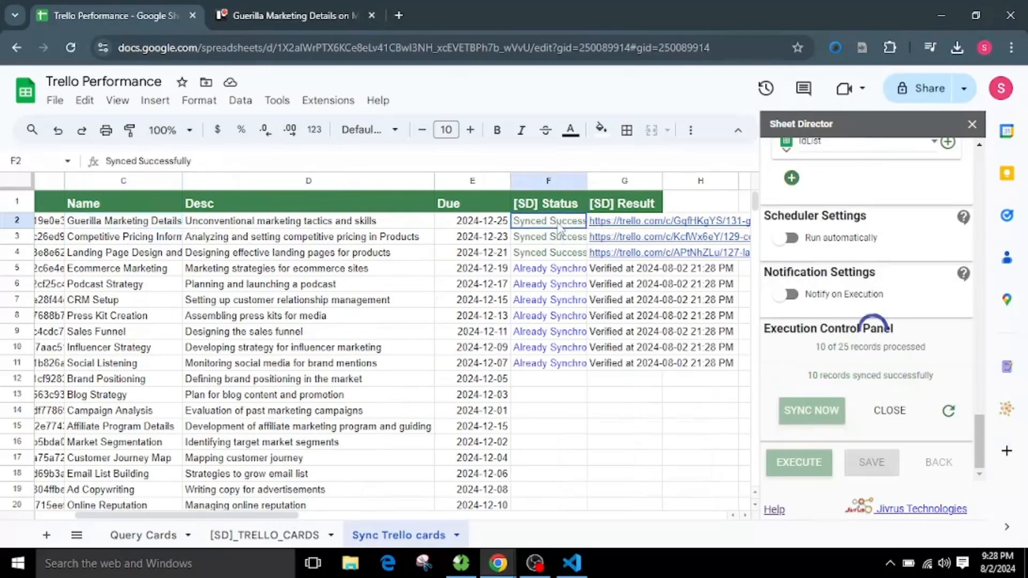
double_click(559, 226)
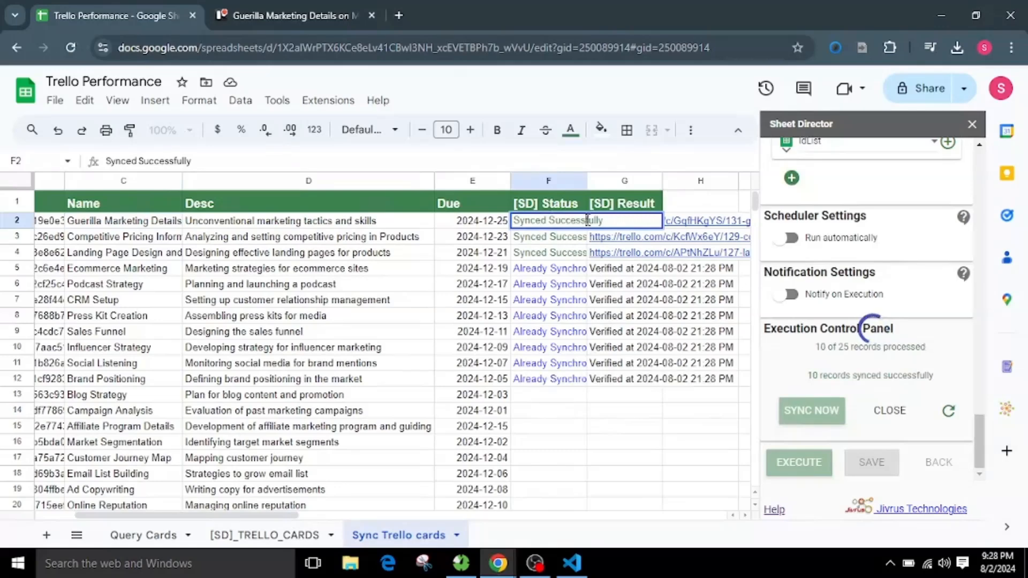
left_click(549, 348)
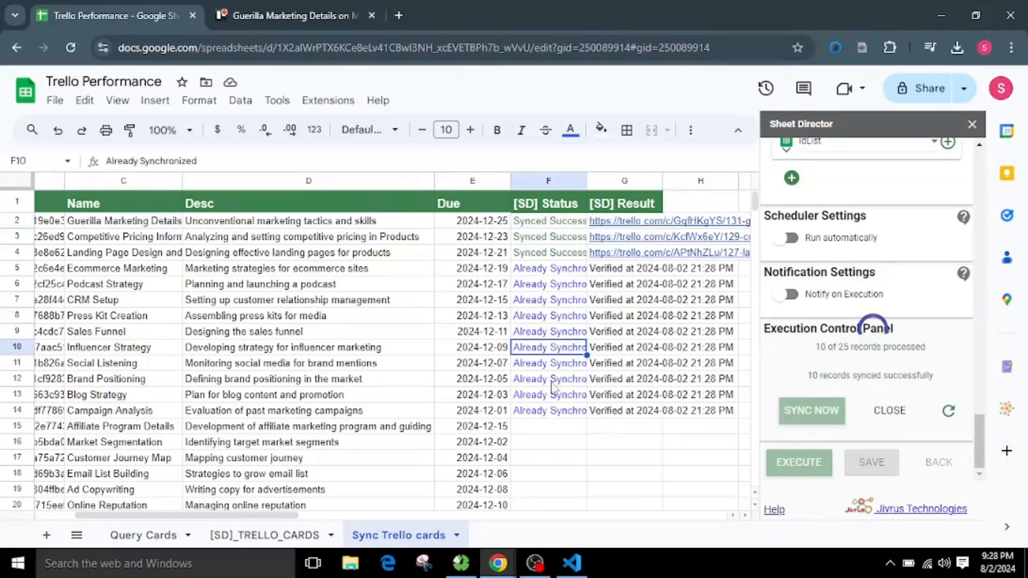
left_click(559, 268)
double_click(560, 269)
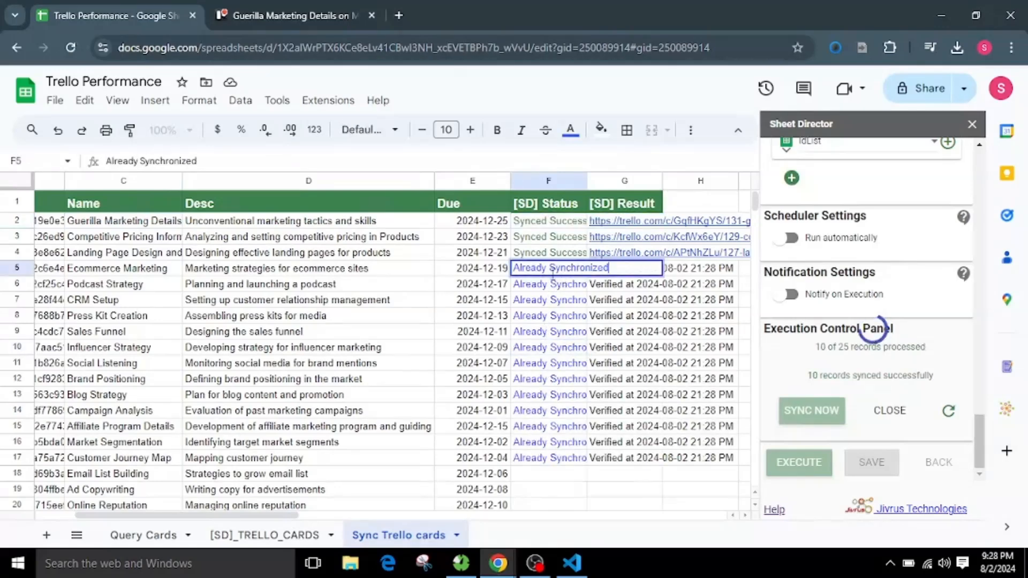
left_click(546, 351)
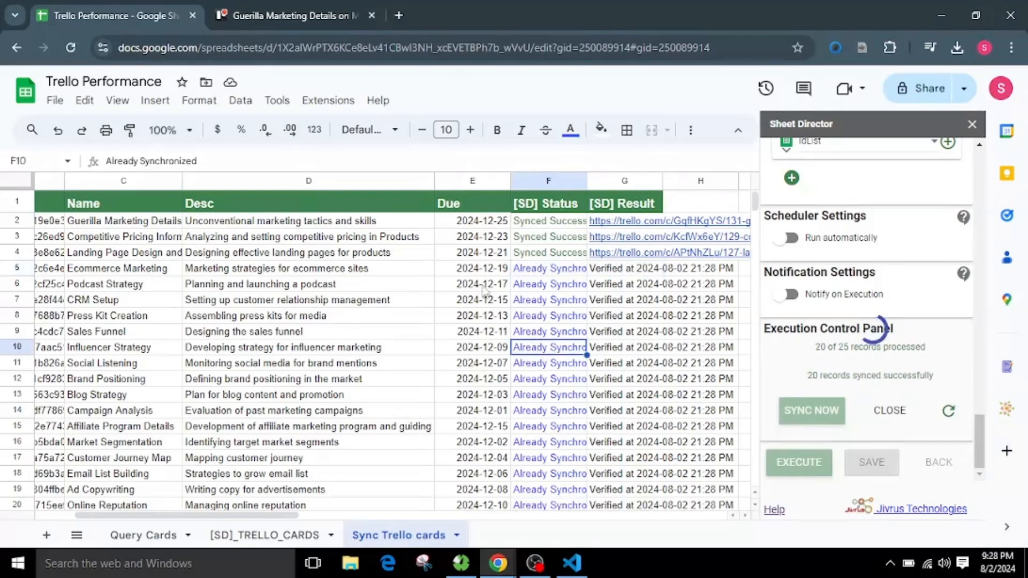
Switch to Trello and examine the Guerilla Marketing Details card's description, leaving its editor without saving.
left_click(299, 12)
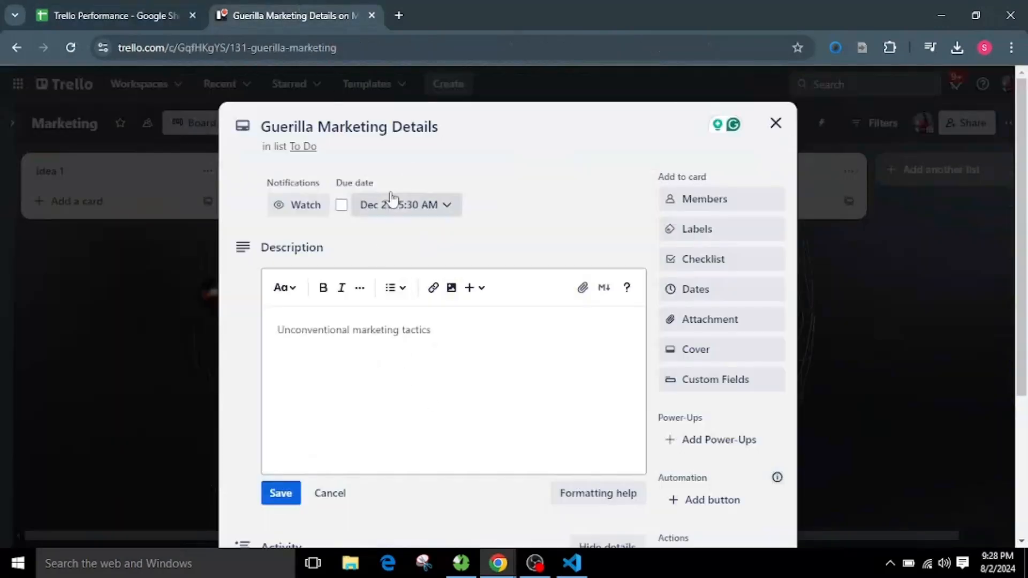
double_click(392, 330)
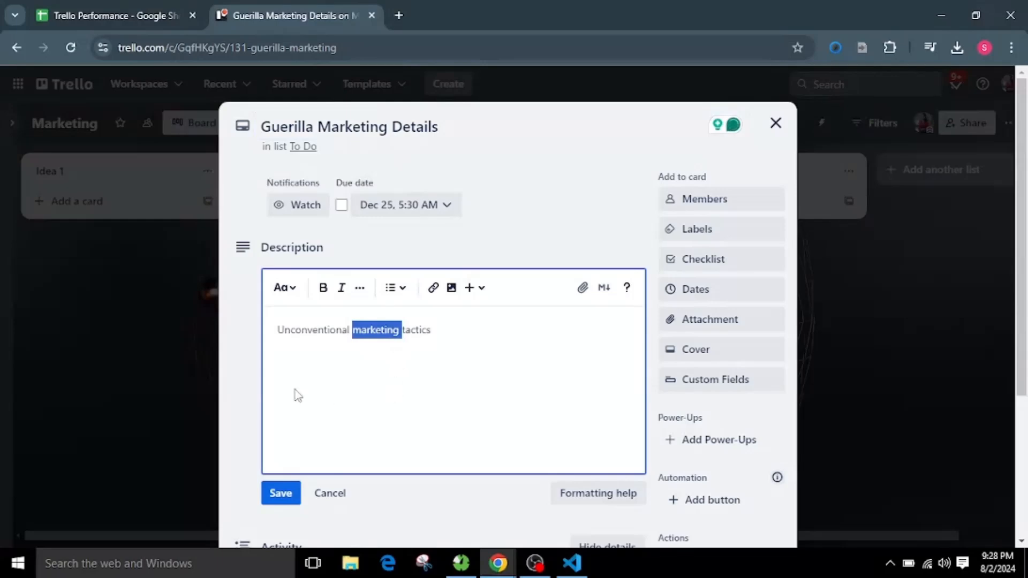
left_click(239, 363)
left_click(328, 493)
left_click(431, 281)
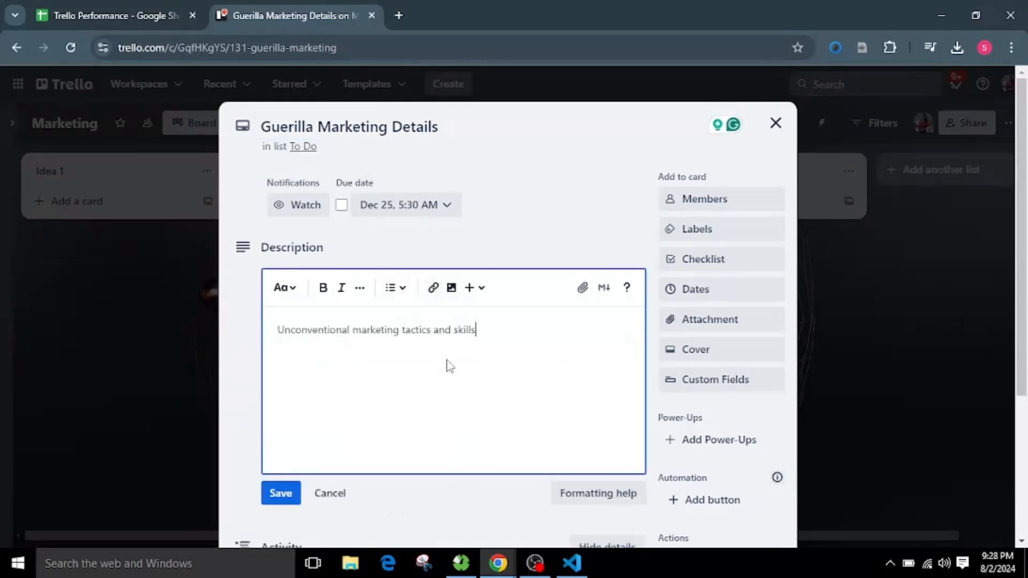
left_click(328, 493)
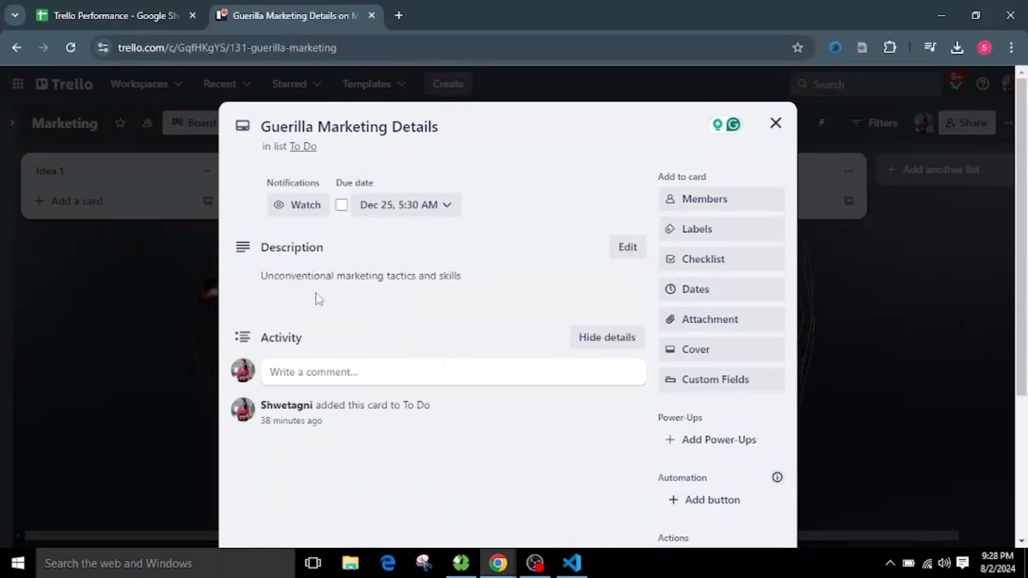
Return to the Trello Performance spreadsheet and examine the [SD] Status and [SD] Result columns of the synced rows.
left_click(137, 11)
scroll(657, 421, "down", 3)
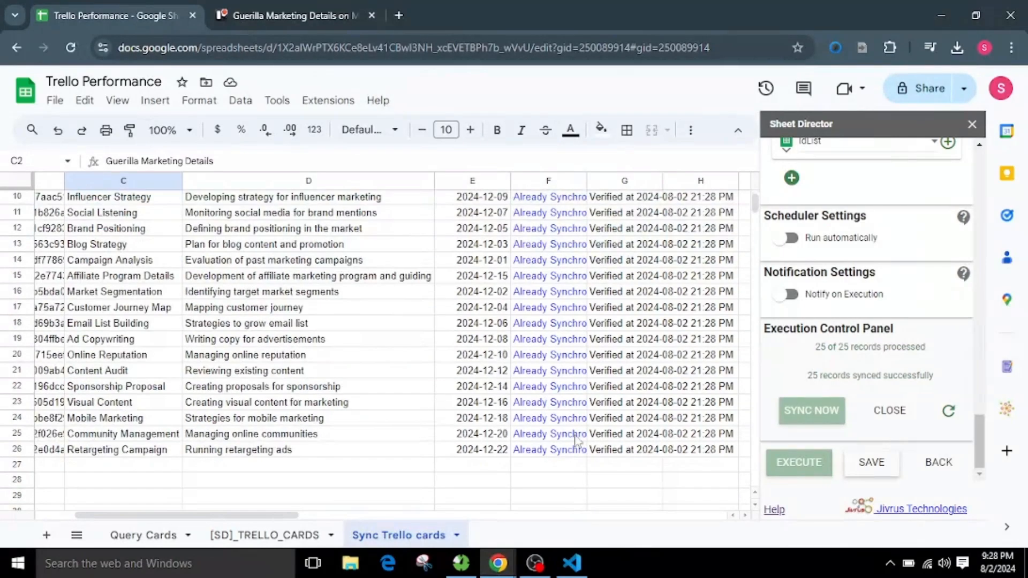
scroll(471, 427, "up", 3)
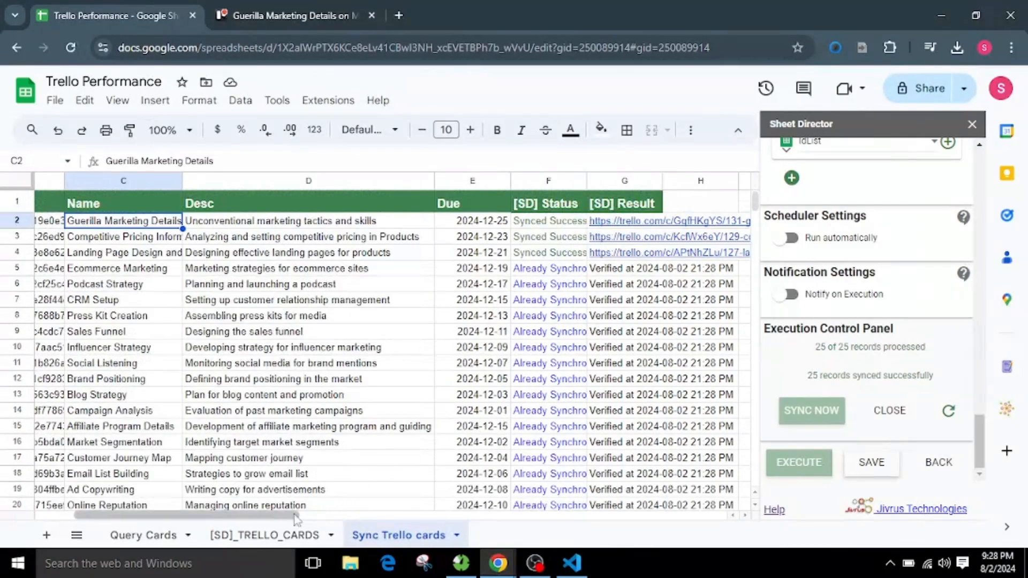
left_click_drag(295, 515, 274, 538)
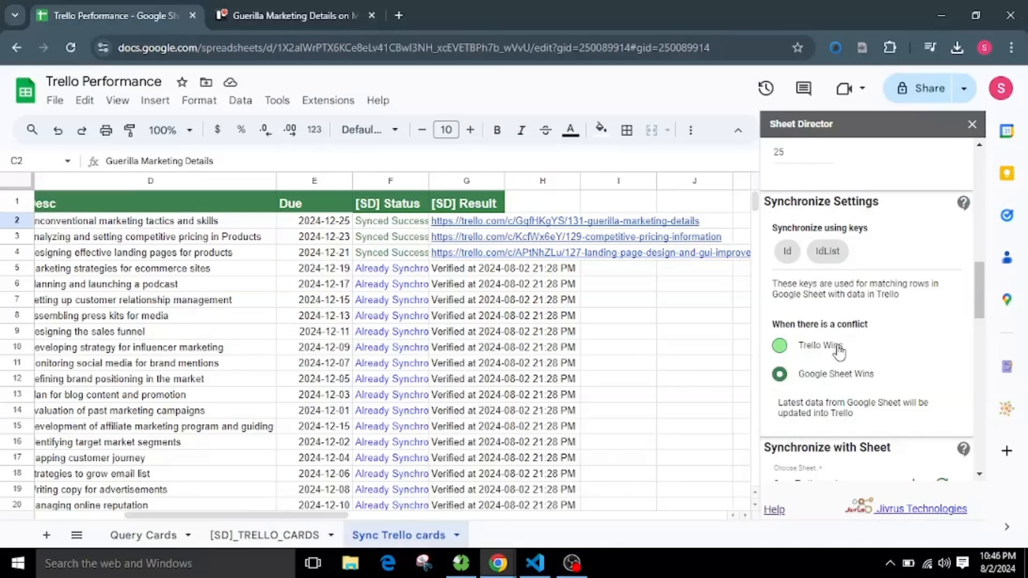
Set the synchronization conflict rule to Trello Wins and read its description.
left_click(838, 352)
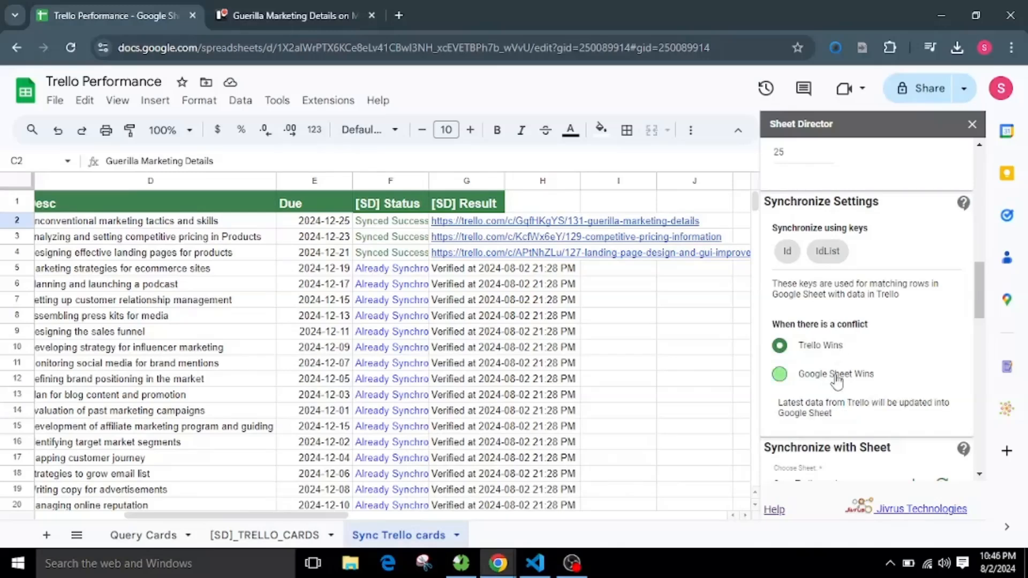
scroll(836, 380, "down", 2)
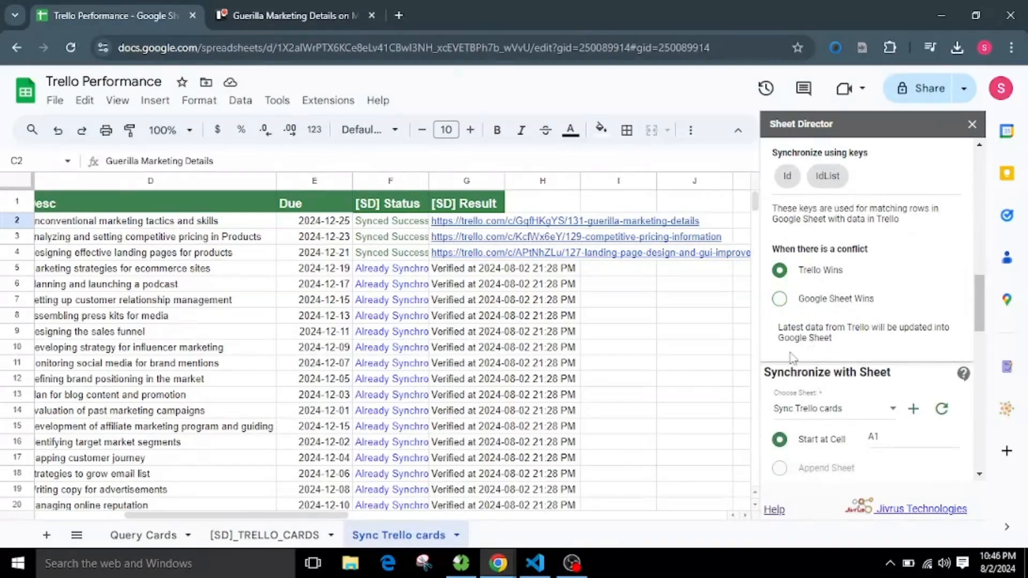
left_click_drag(779, 334, 848, 344)
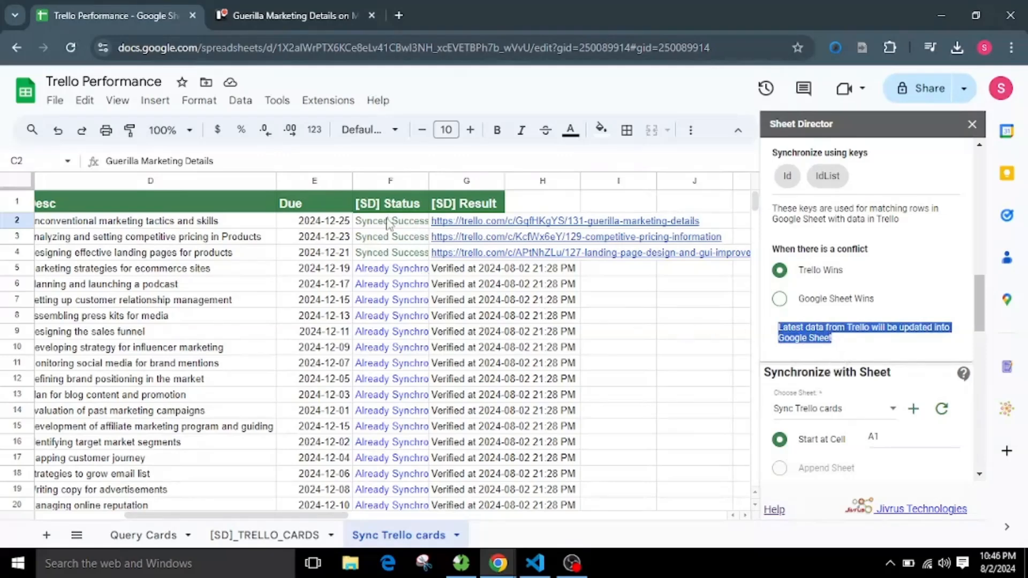
Clear the [SD] Status and [SD] Result entries for rows 2 to 26 of the Sync Trello cards sheet.
left_click_drag(386, 219, 504, 463)
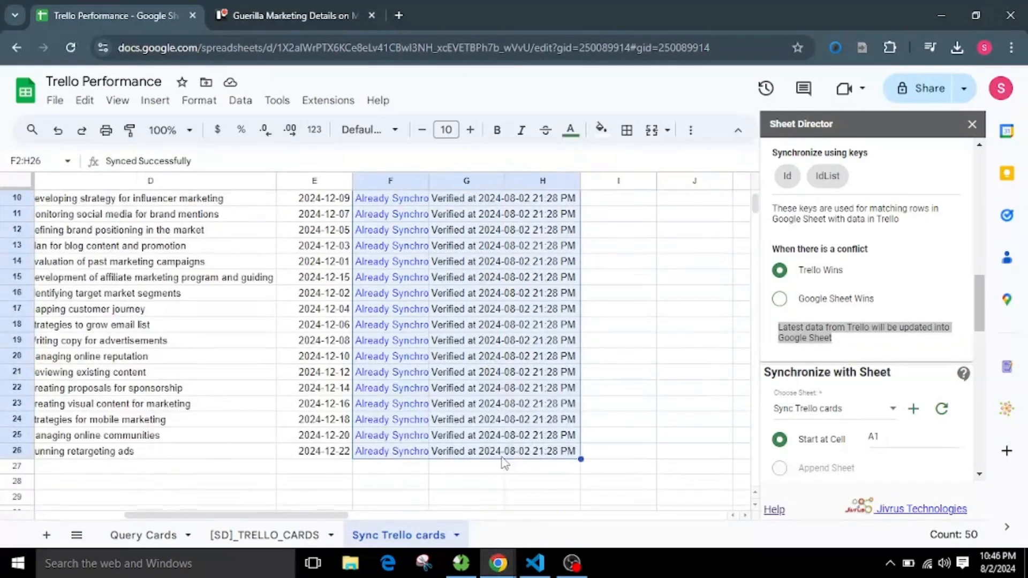
key("Delete")
left_click(627, 391)
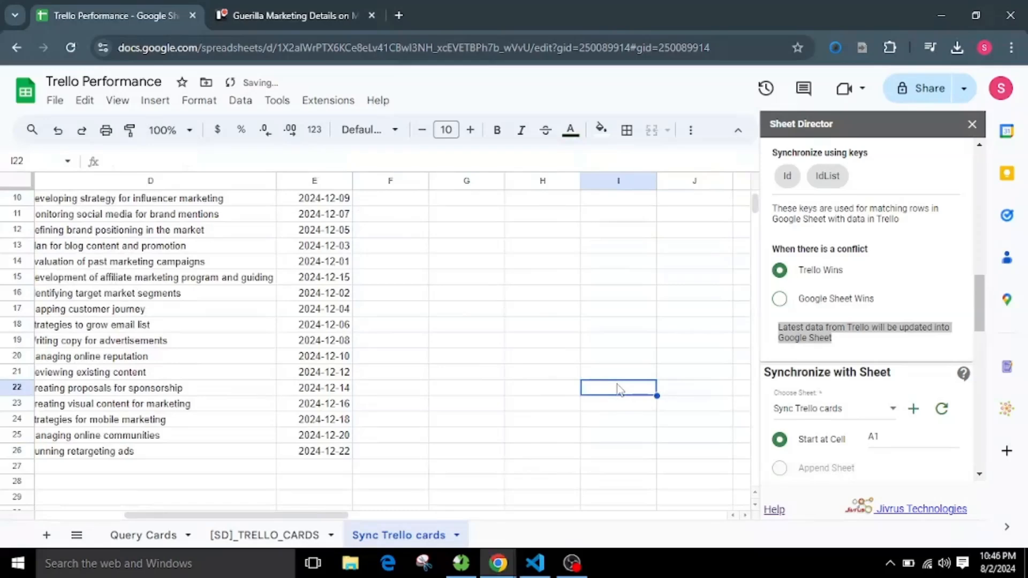
Change row 2's Name to "Social Welfare" and its Desc to "Social awareness programs".
scroll(431, 401, "up", 3)
left_click_drag(351, 515, 236, 522)
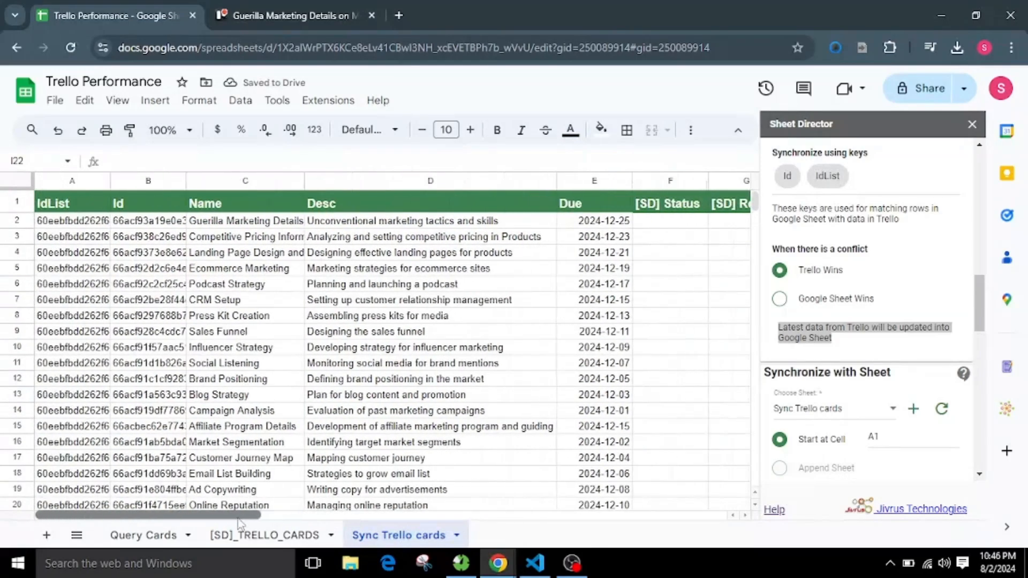
left_click(210, 224)
type("Social Welfare")
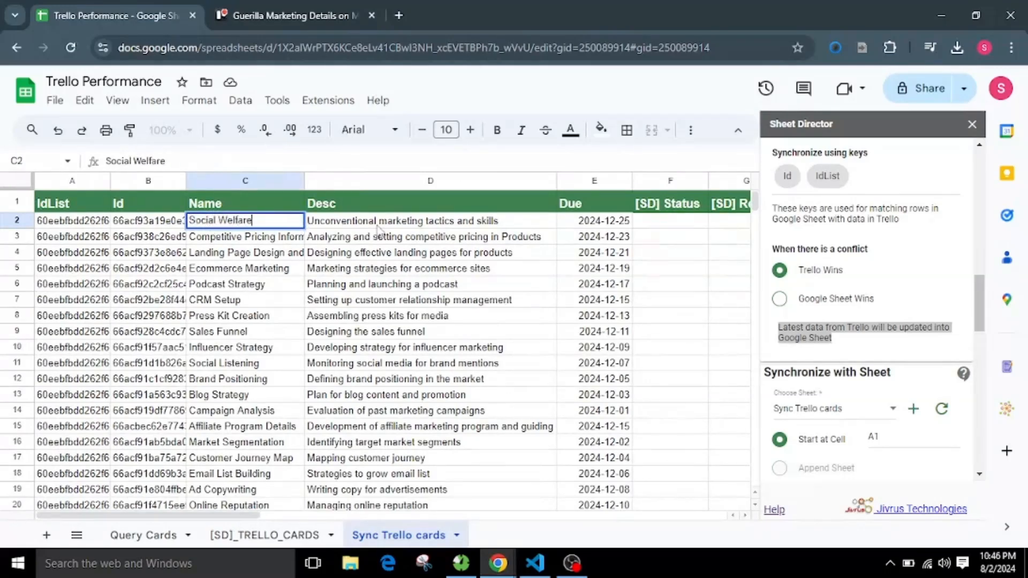
key("Tab")
type("Social awarene")
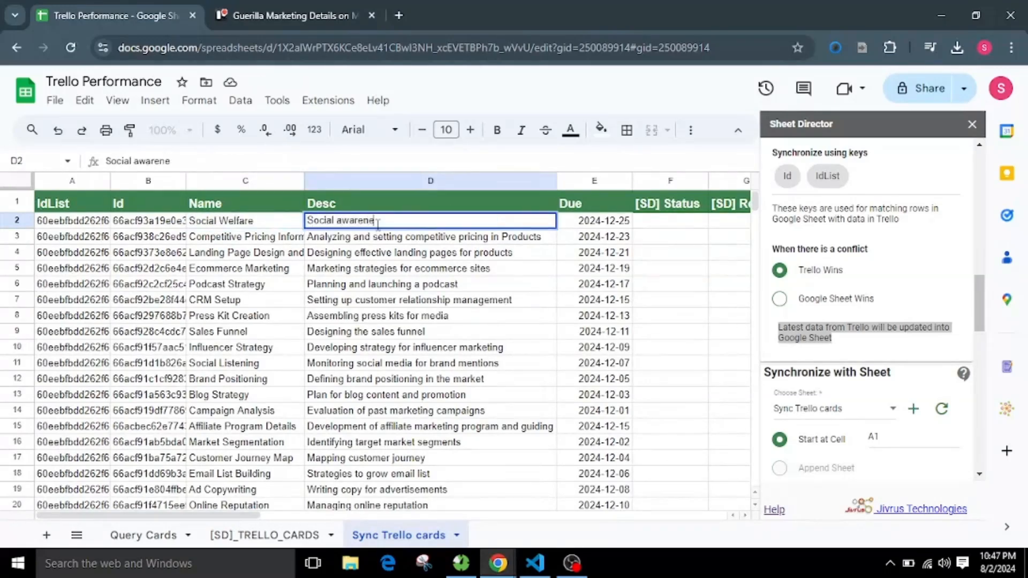
type("ss programs")
left_click(404, 266)
left_click(416, 226)
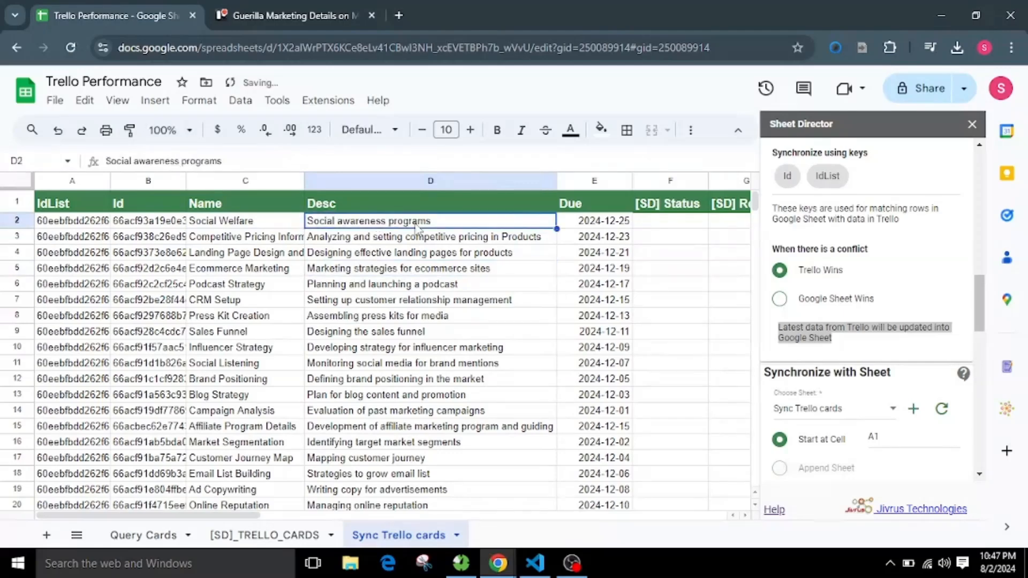
left_click(268, 223)
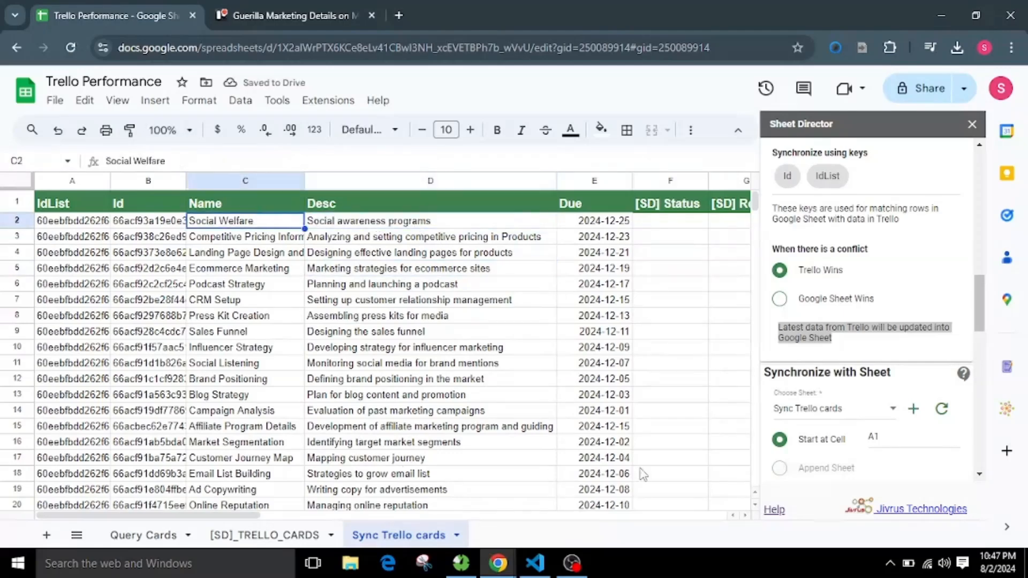
Review the target sheet and start cell settings and execute the sync service.
left_click(903, 333)
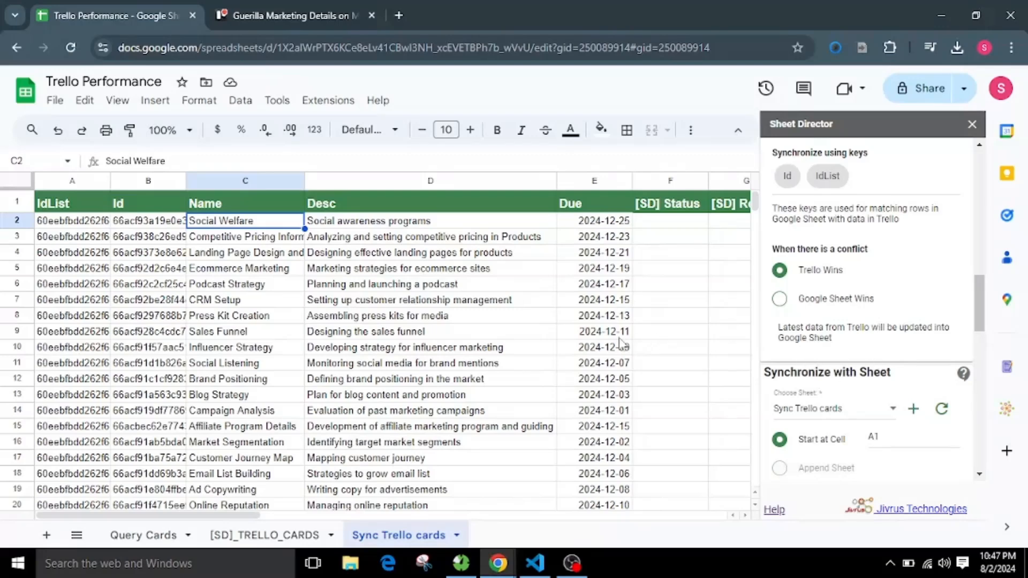
scroll(868, 335, "down", 3)
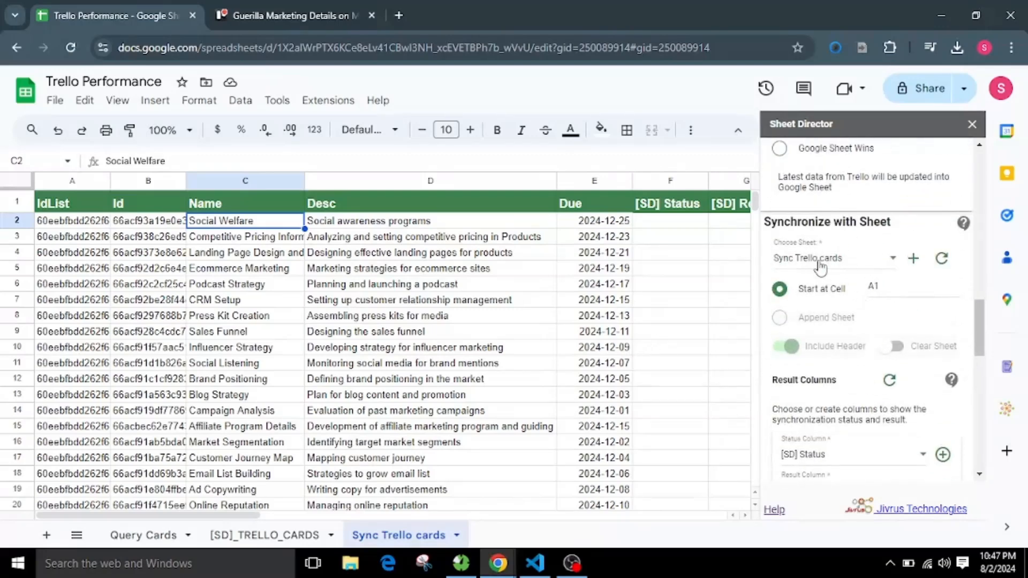
left_click(891, 285)
scroll(900, 367, "down", 10)
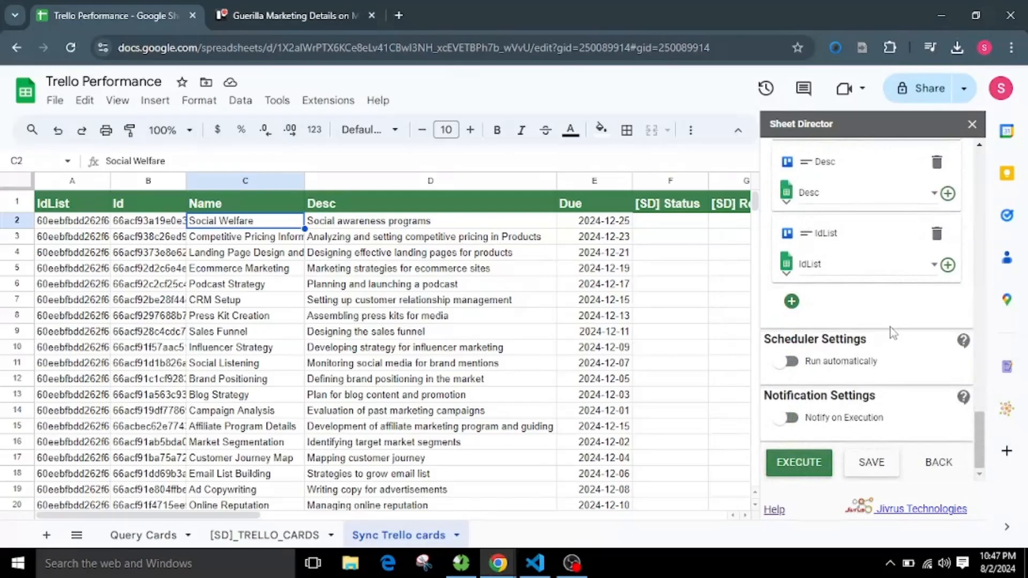
left_click(800, 466)
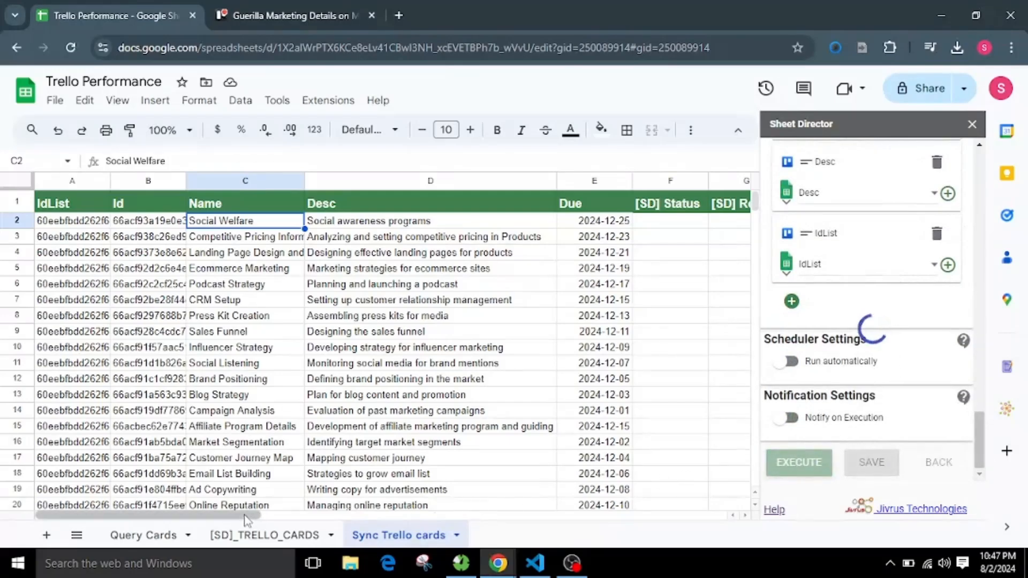
Start the synchronization from the Execution Control Panel and examine row 2's Desc and Name.
scroll(265, 519, "right", 2)
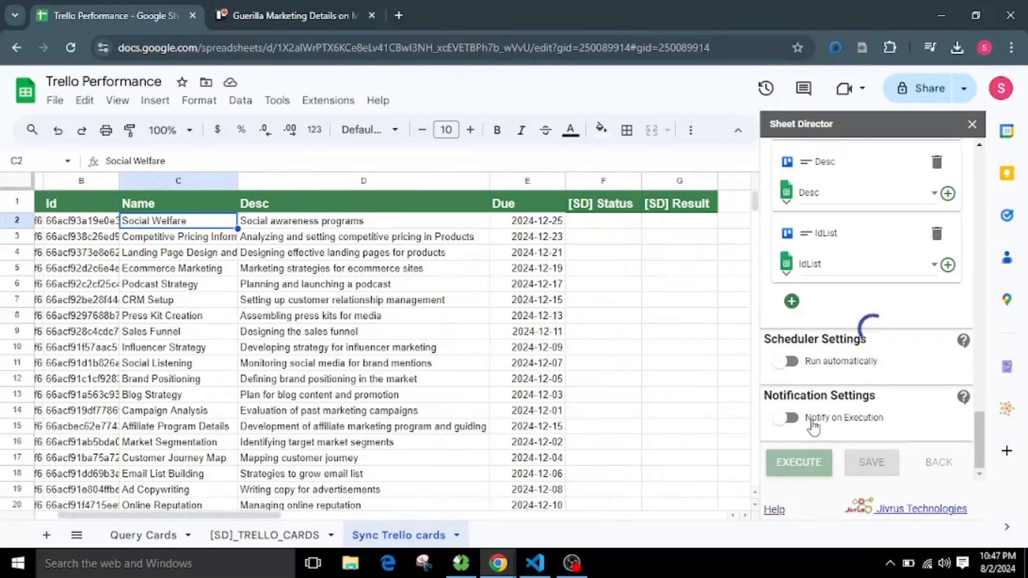
scroll(813, 425, "down", 1)
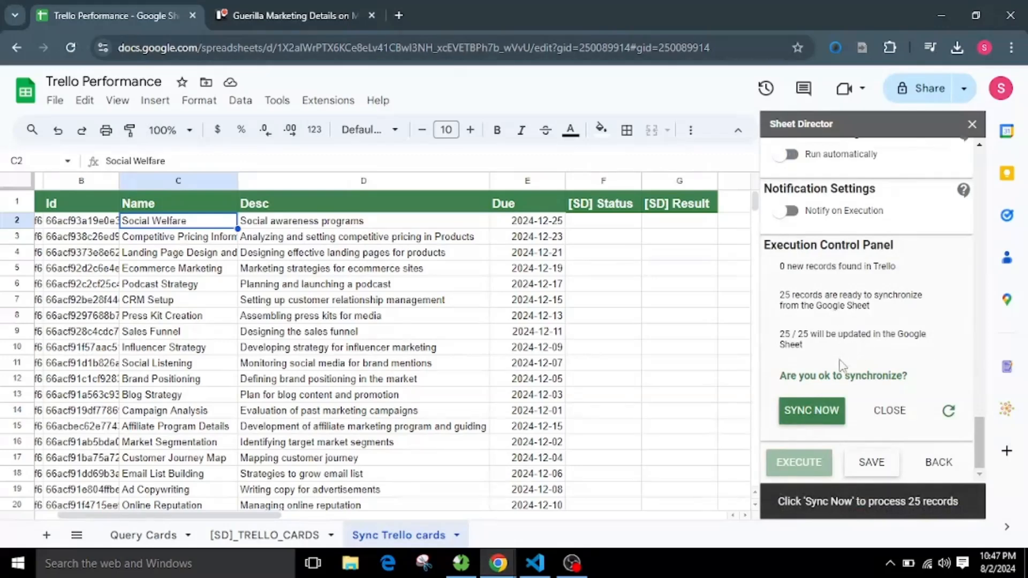
left_click(824, 417)
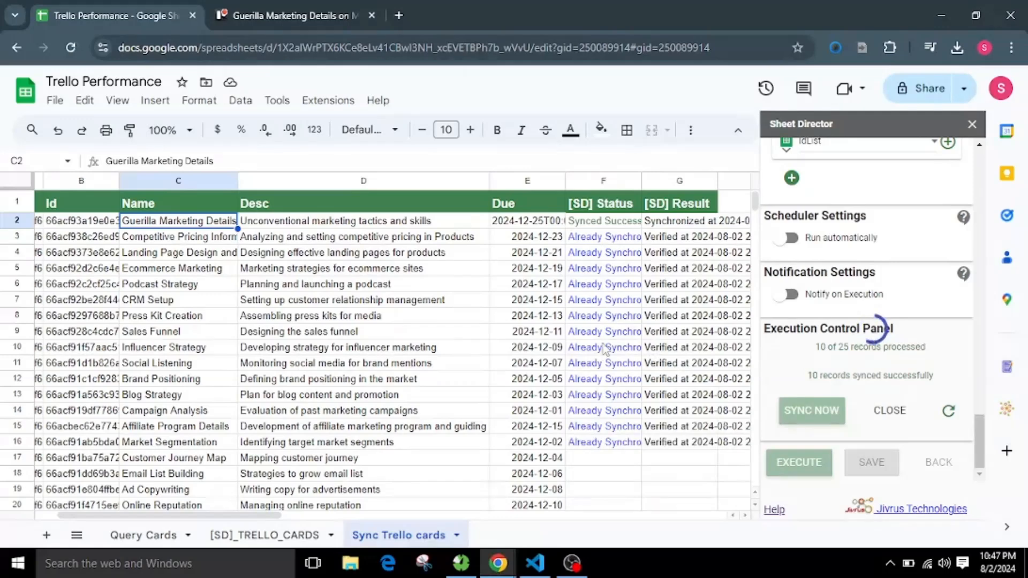
left_click(320, 223)
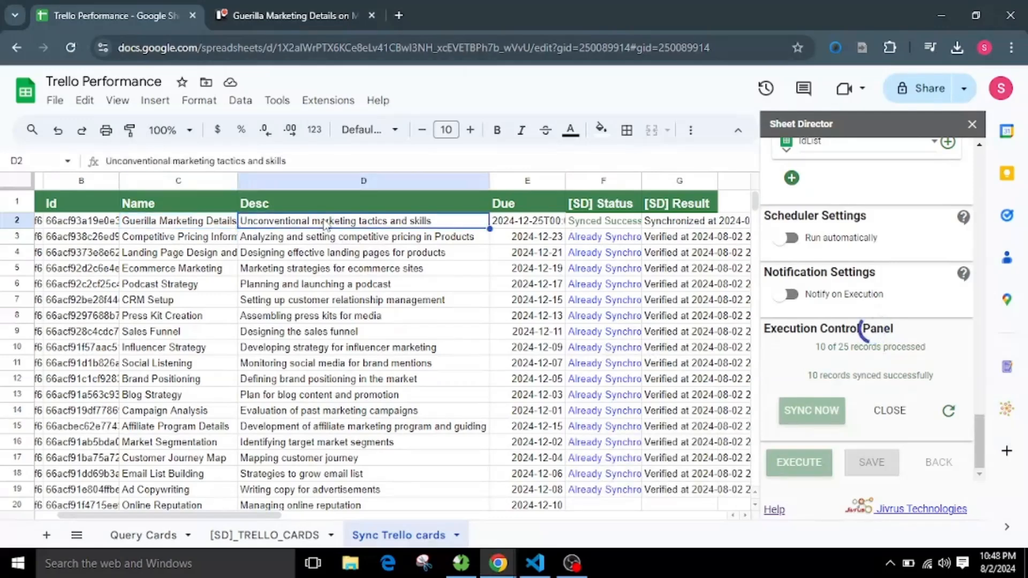
left_click(160, 223)
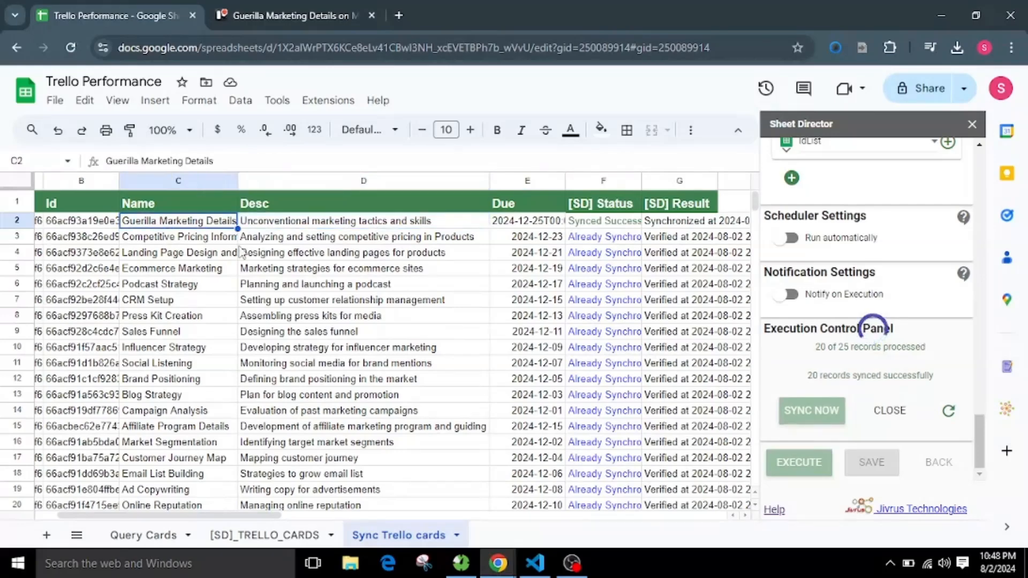
Set the sync start cell to B5, refresh the sheet list and choose Sheet3 as the target, dismissing the header notice.
scroll(643, 394, "down", 5)
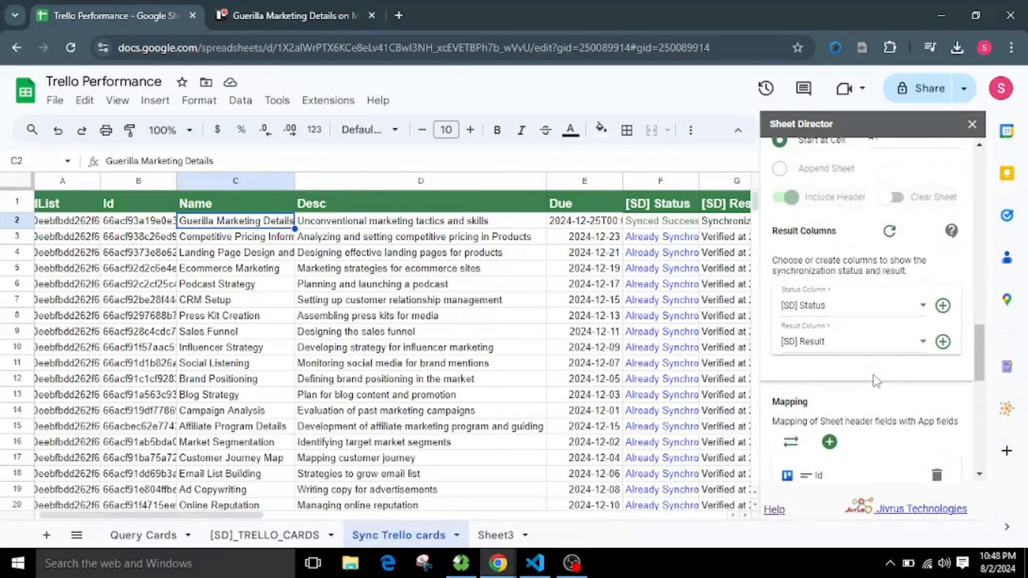
scroll(876, 381, "up", 3)
left_click(887, 290)
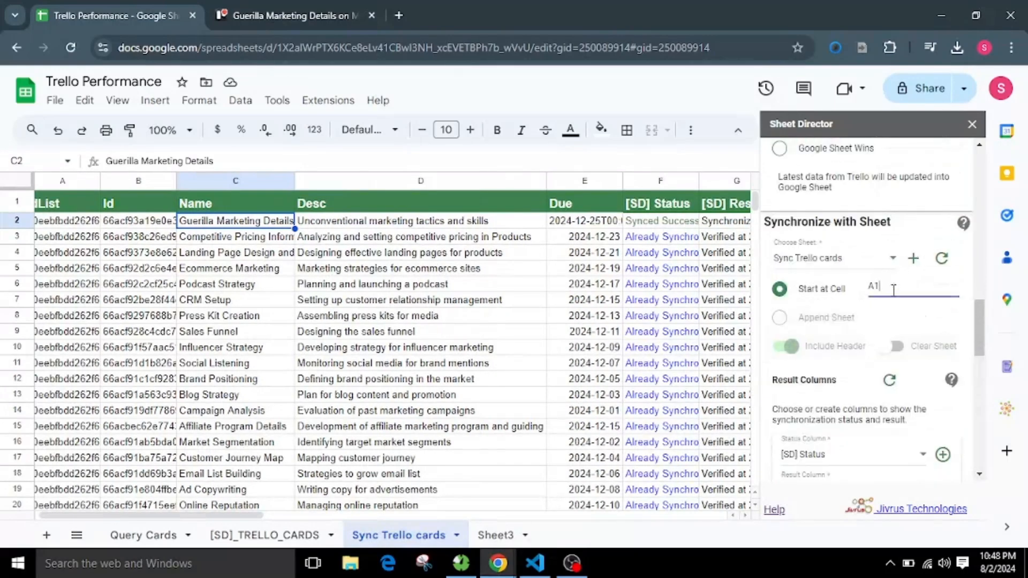
left_click_drag(890, 285, 867, 289)
left_click(941, 258)
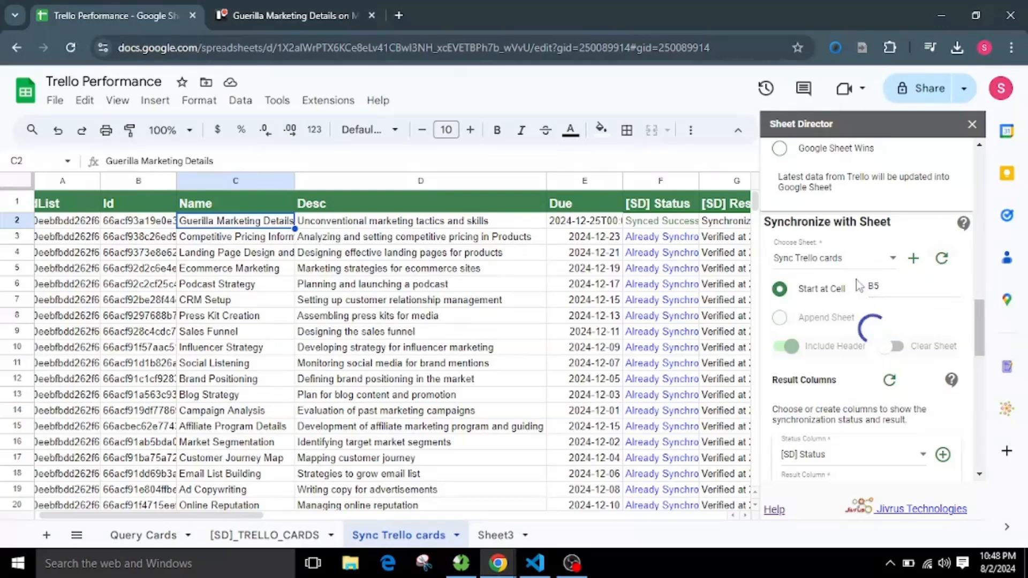
left_click(855, 263)
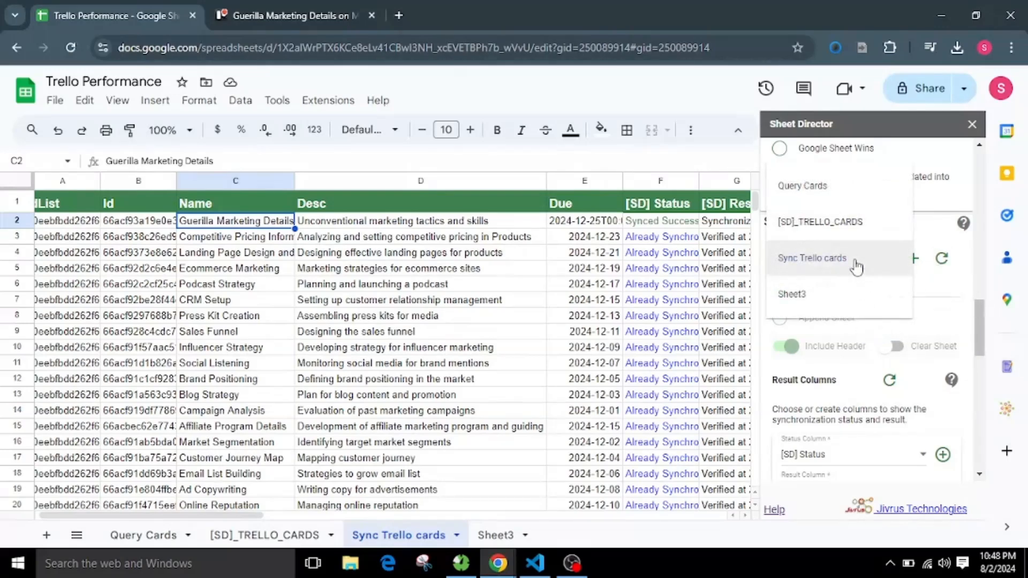
left_click(842, 297)
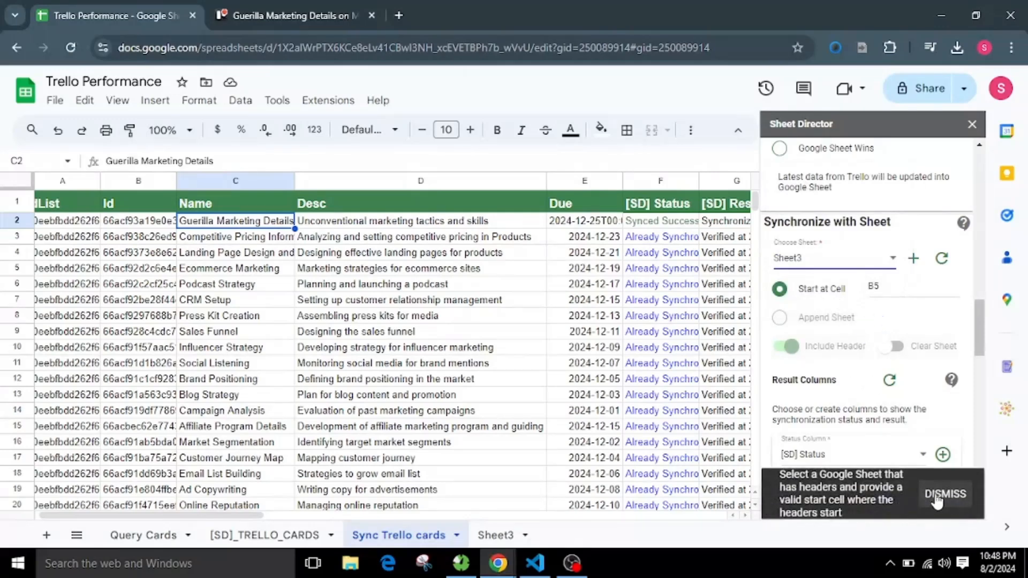
left_click(936, 502)
Execute the sync service for Sheet3, open that sheet and review the Execution Control Panel.
scroll(881, 386, "down", 10)
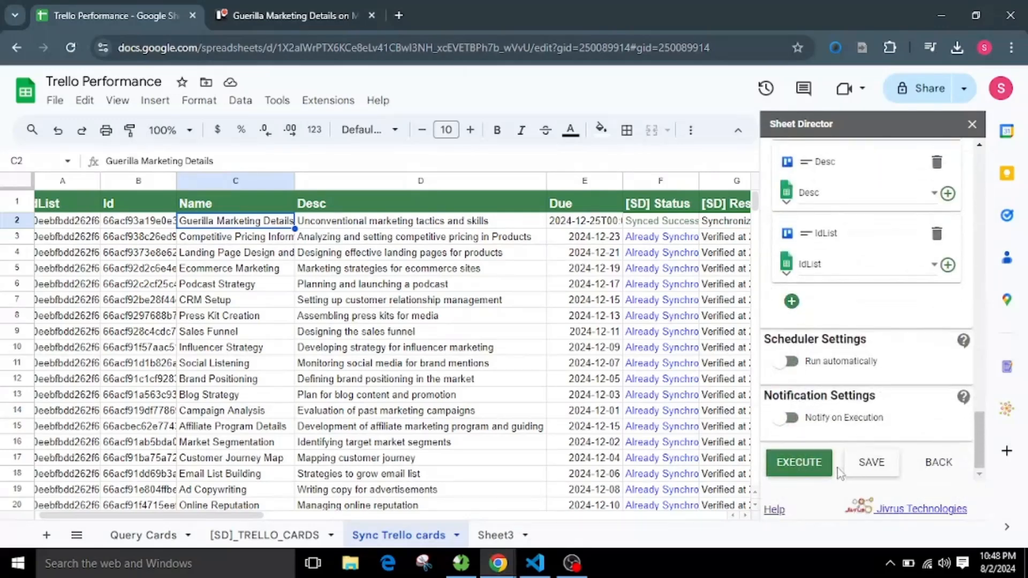
left_click(798, 471)
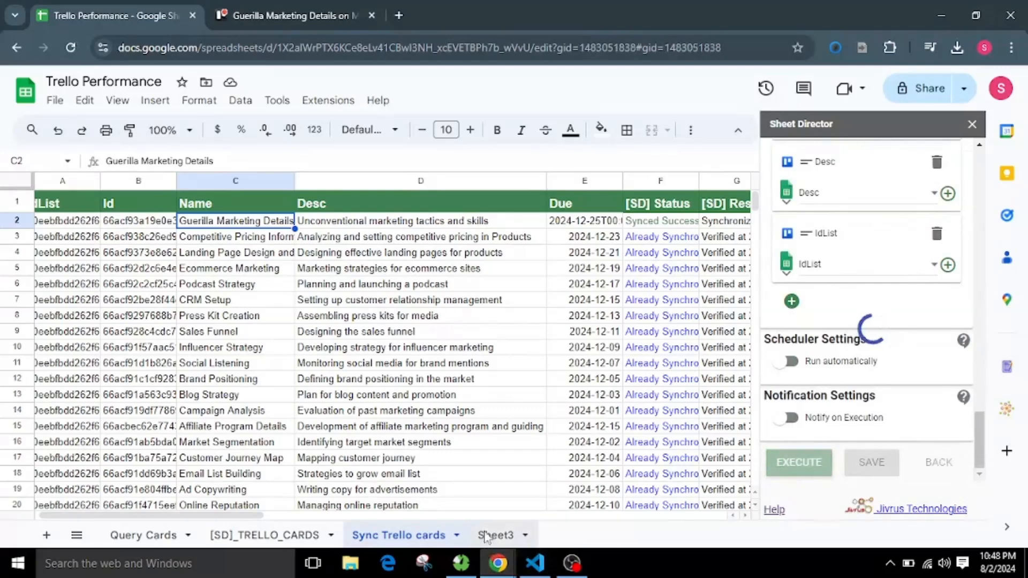
left_click(486, 536)
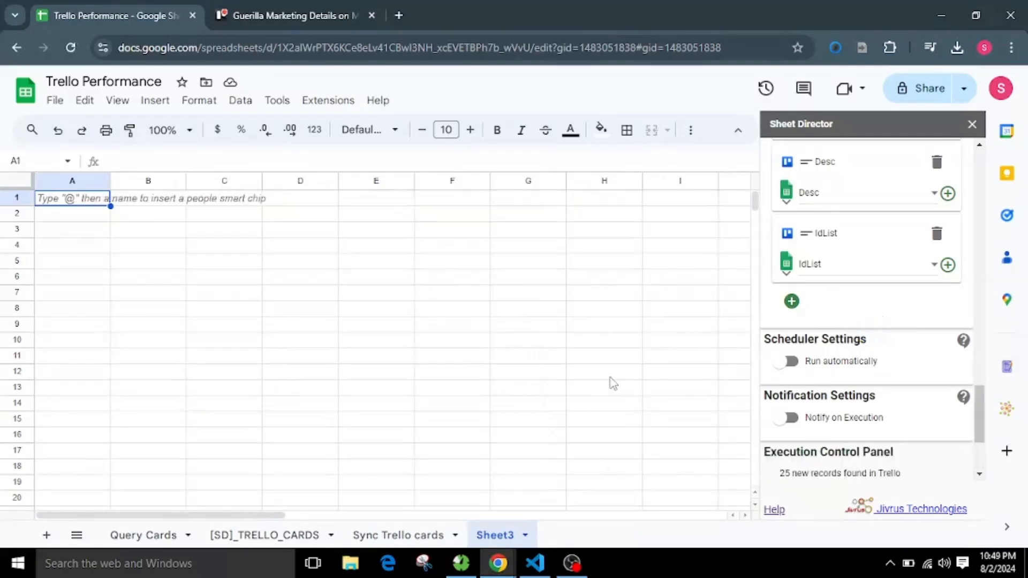
scroll(903, 396, "down", 3)
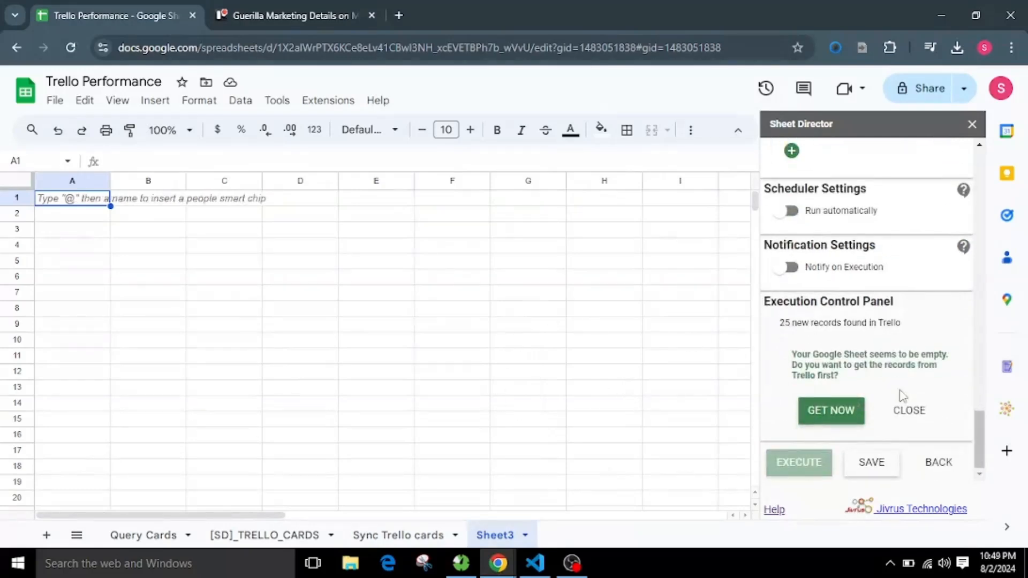
Get the Trello records into the empty Sheet3 and create the [SD] Status and [SD] Result columns for the synchronization results.
left_click(831, 425)
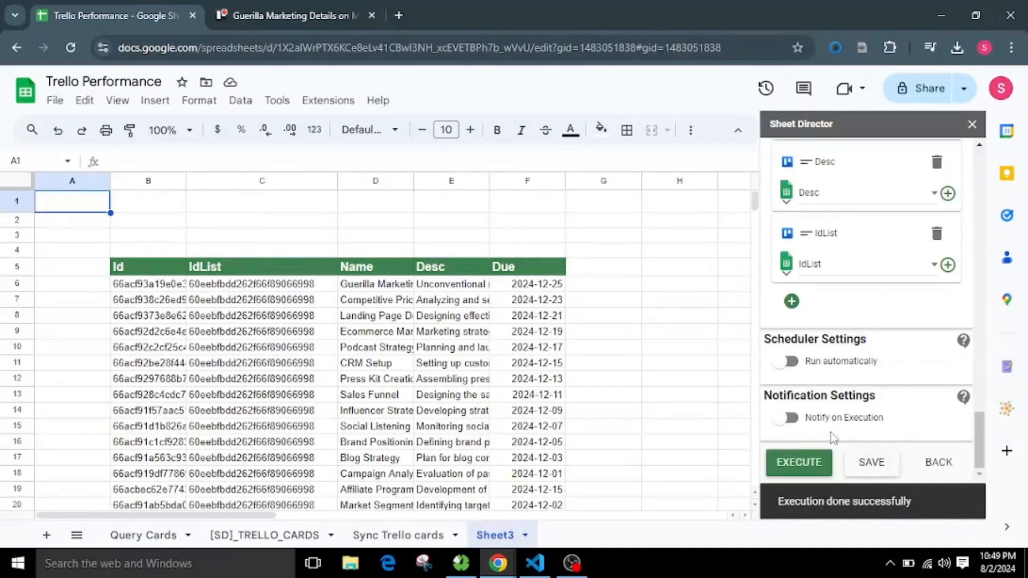
scroll(951, 389, "up", 10)
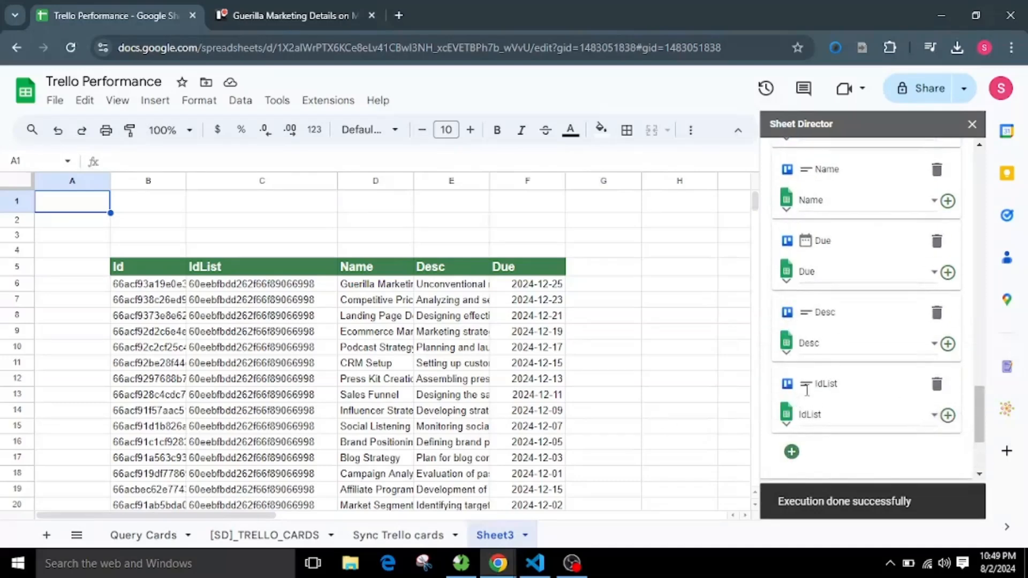
scroll(862, 417, "up", 2)
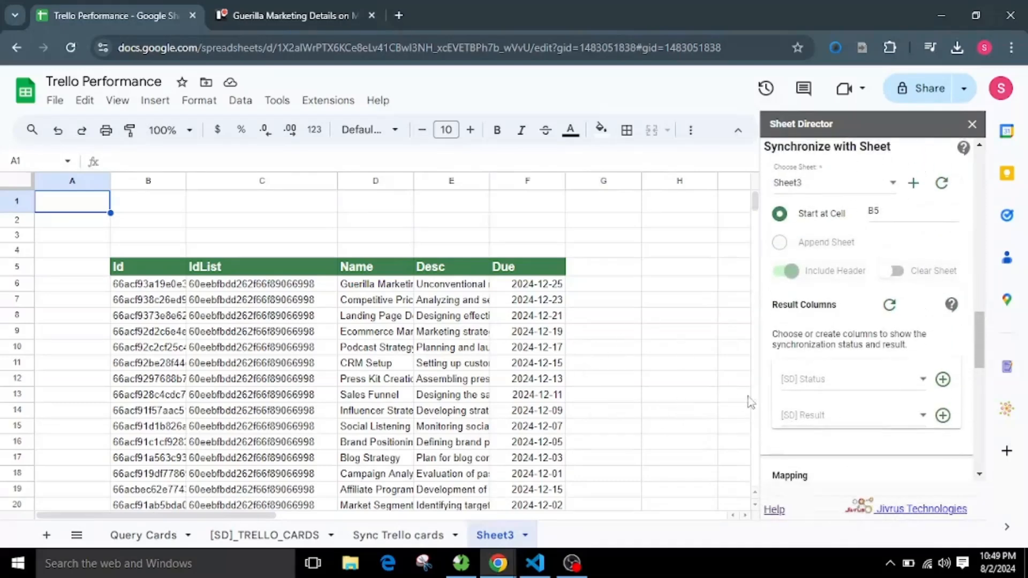
left_click(942, 379)
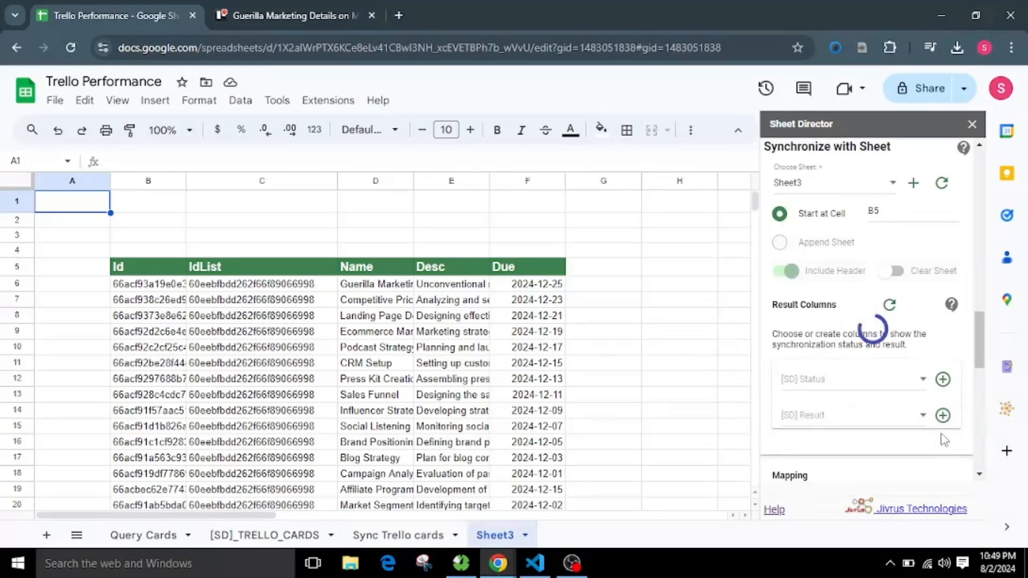
left_click(943, 417)
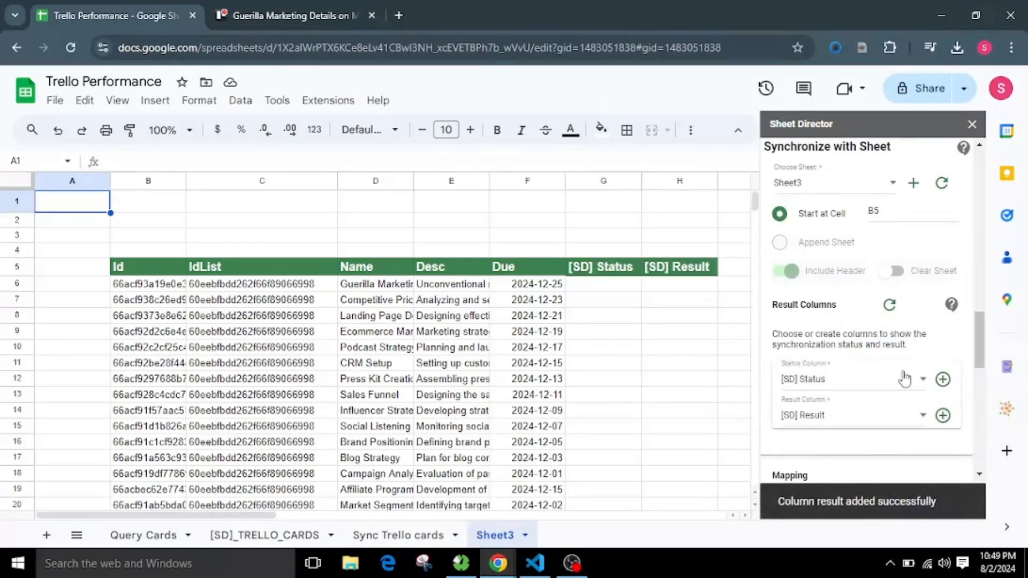
Execute the sync service for the filled Sheet3 and start synchronizing its records with Trello.
scroll(900, 399, "down", 10)
scroll(880, 400, "down", 1)
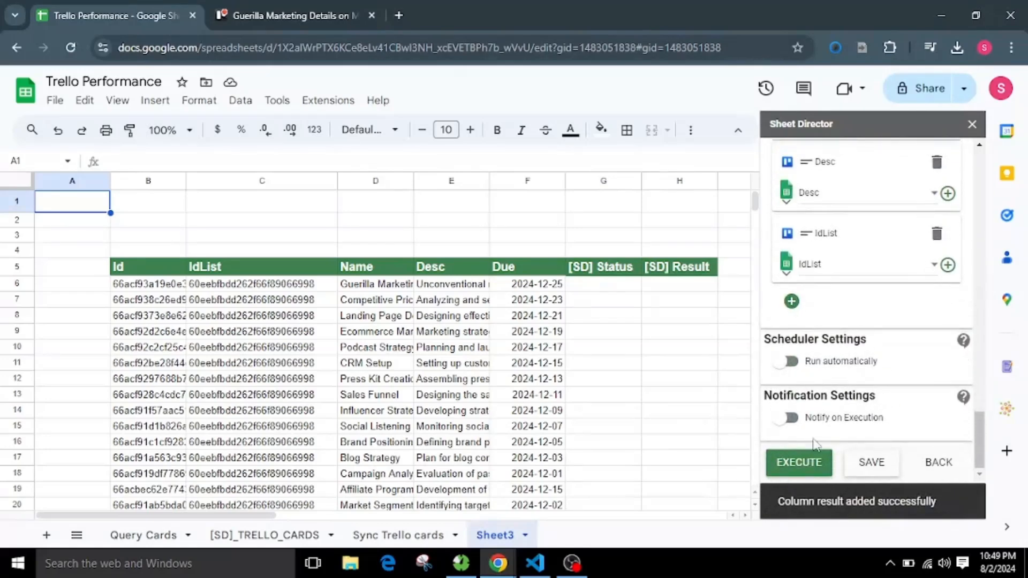
left_click(799, 463)
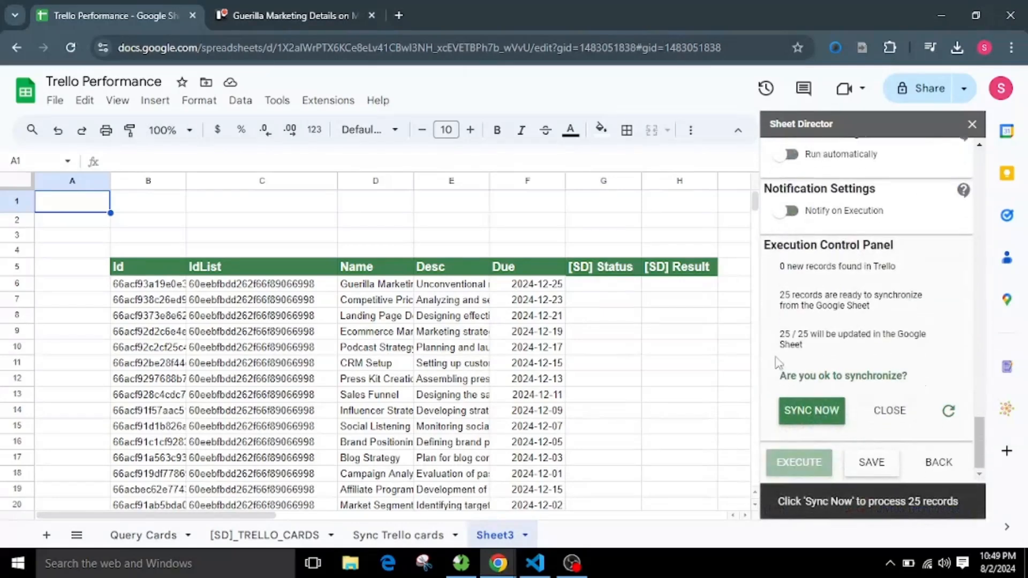
left_click(816, 425)
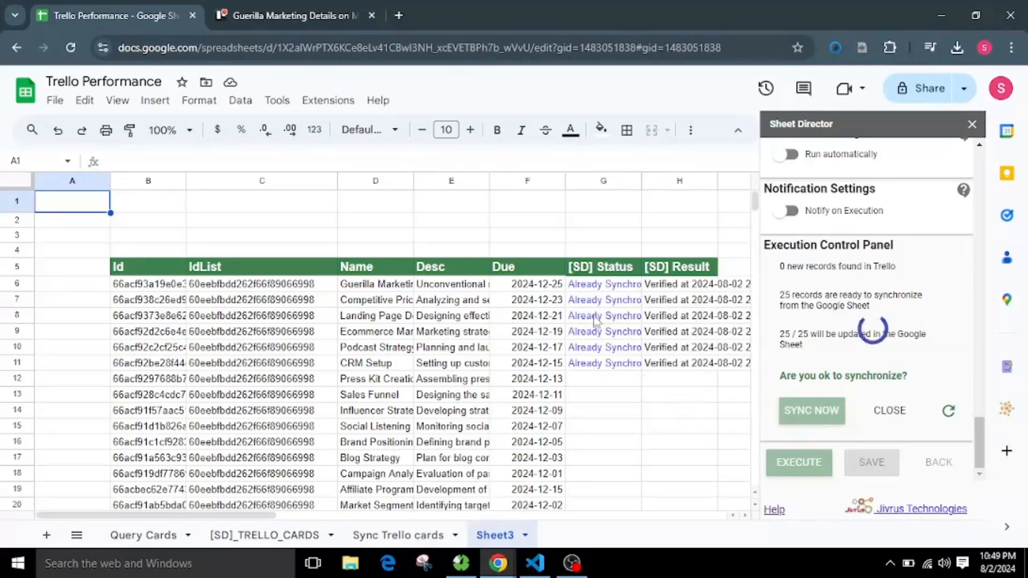
Examine the [SD] Status and [SD] Result entries of all synchronized records in Sheet3, starting with cell G6.
left_click(596, 289)
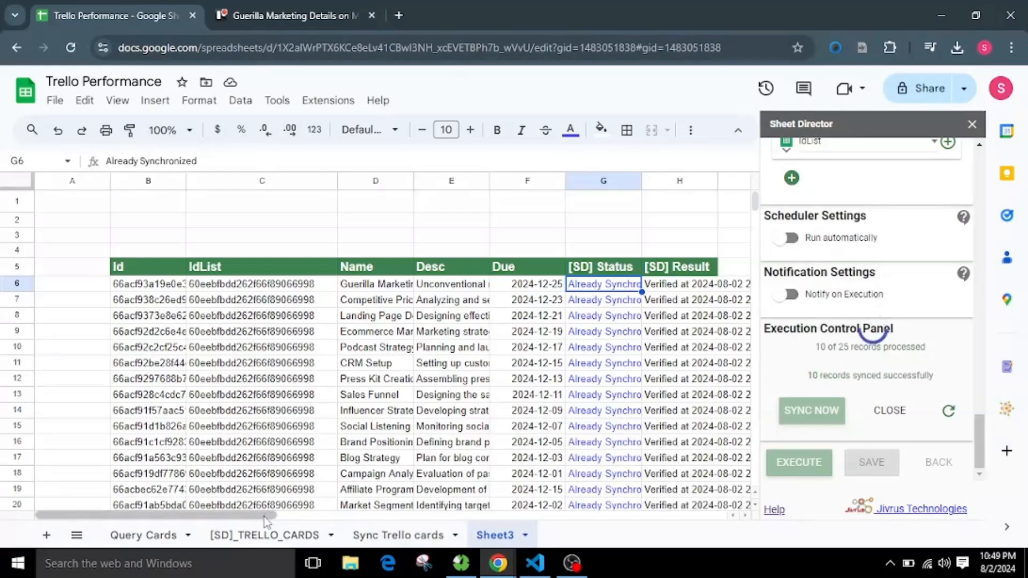
left_click_drag(268, 516, 289, 518)
scroll(493, 465, "down", 3)
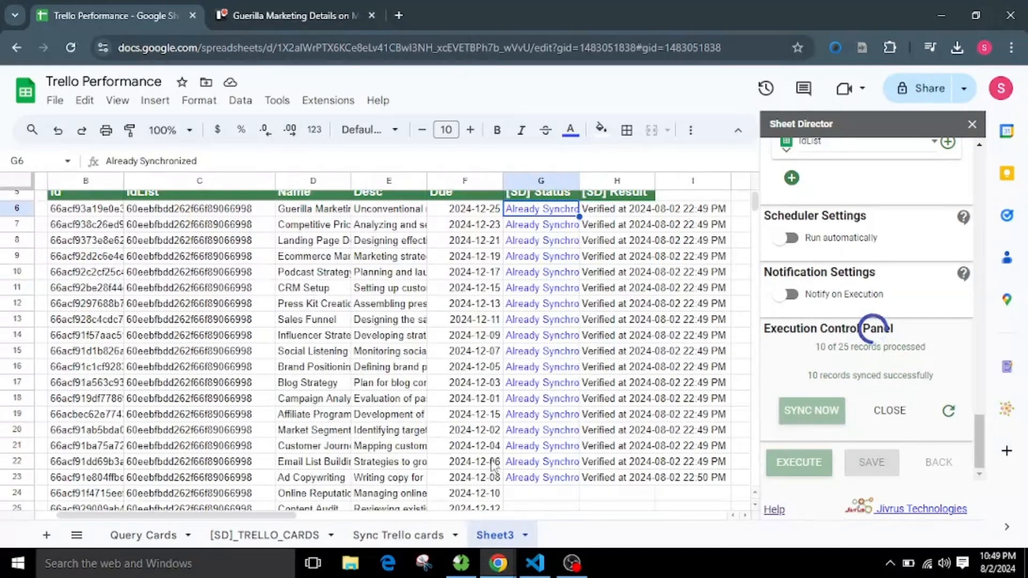
scroll(493, 466, "down", 3)
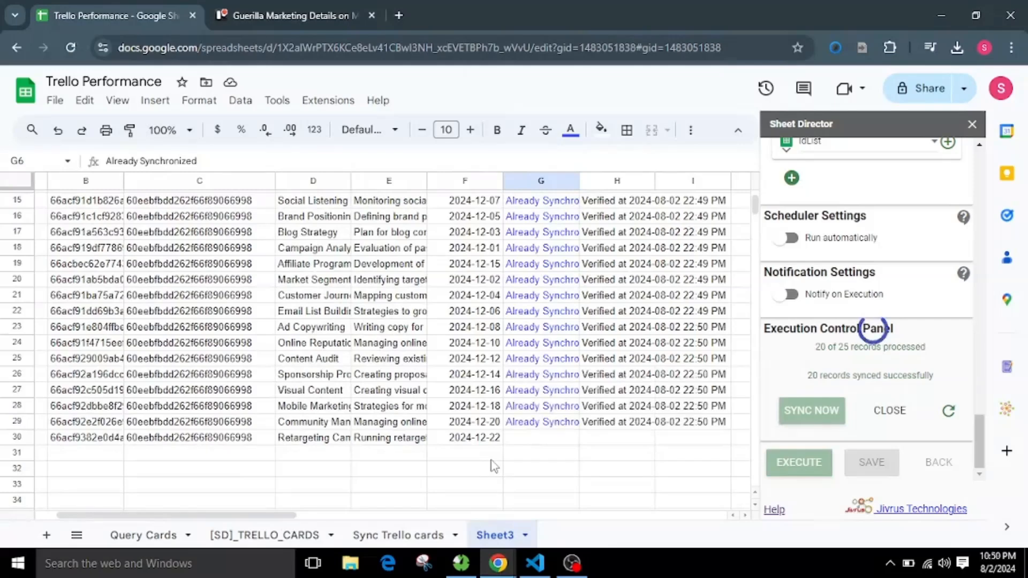
scroll(493, 466, "up", 5)
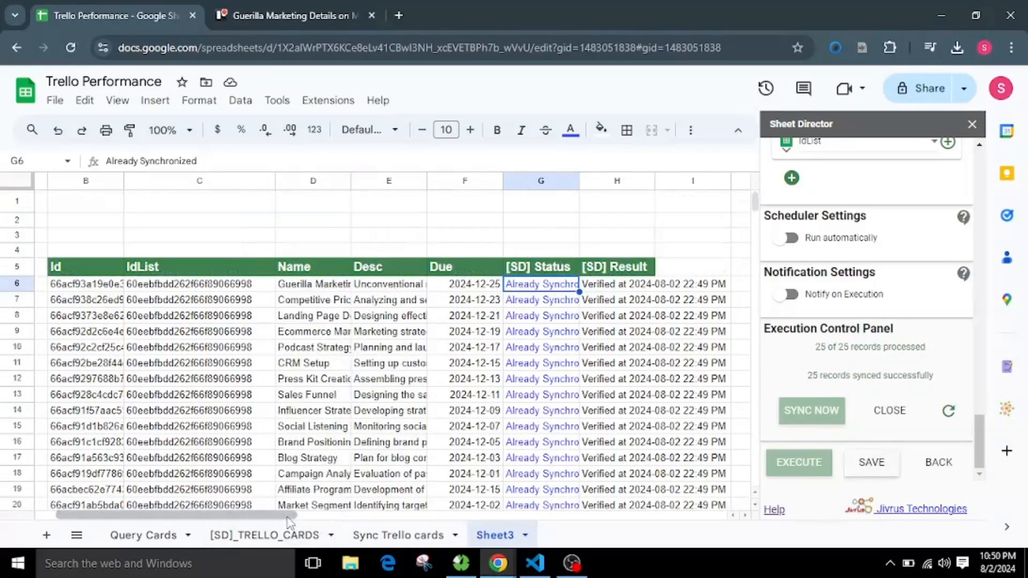
left_click_drag(294, 516, 271, 506)
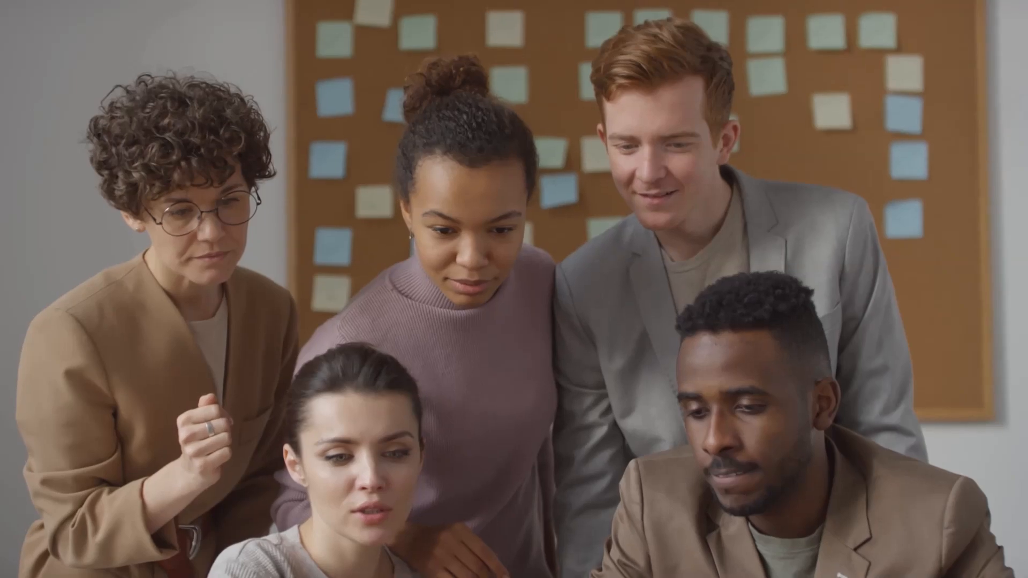